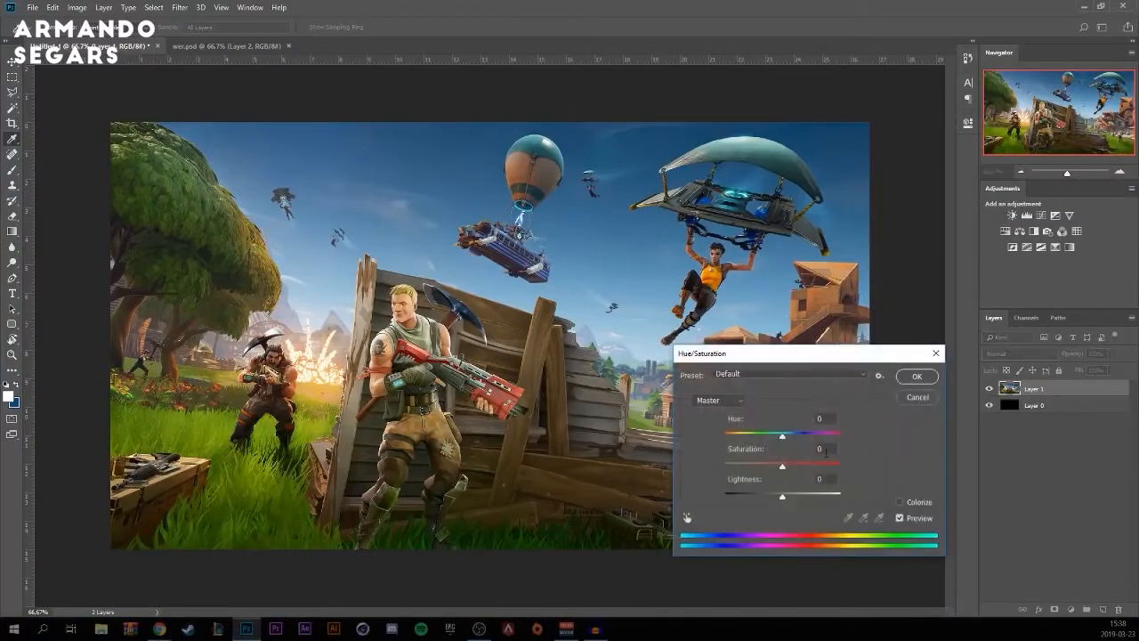
Set the Fortnite wallpaper layer's saturation to -100 and add a new empty layer above it.
{"action": "left_click_drag", "start_coordinate": [777, 464], "coordinate": [709, 464]}
{"action": "left_click", "coordinate": [917, 376]}
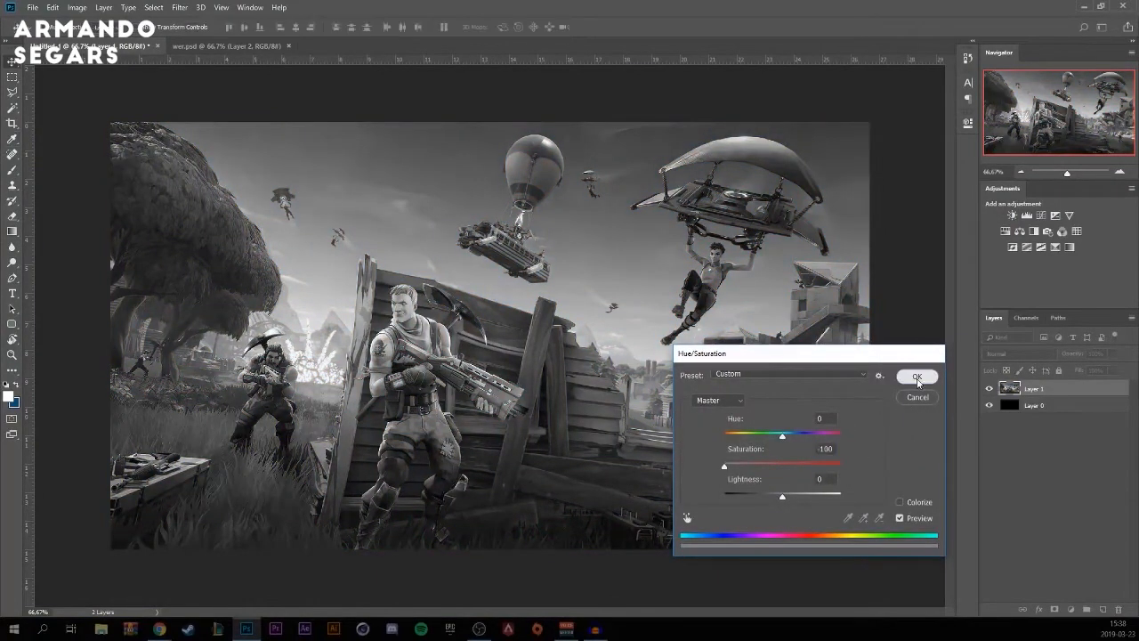
{"action": "left_click", "coordinate": [1103, 610]}
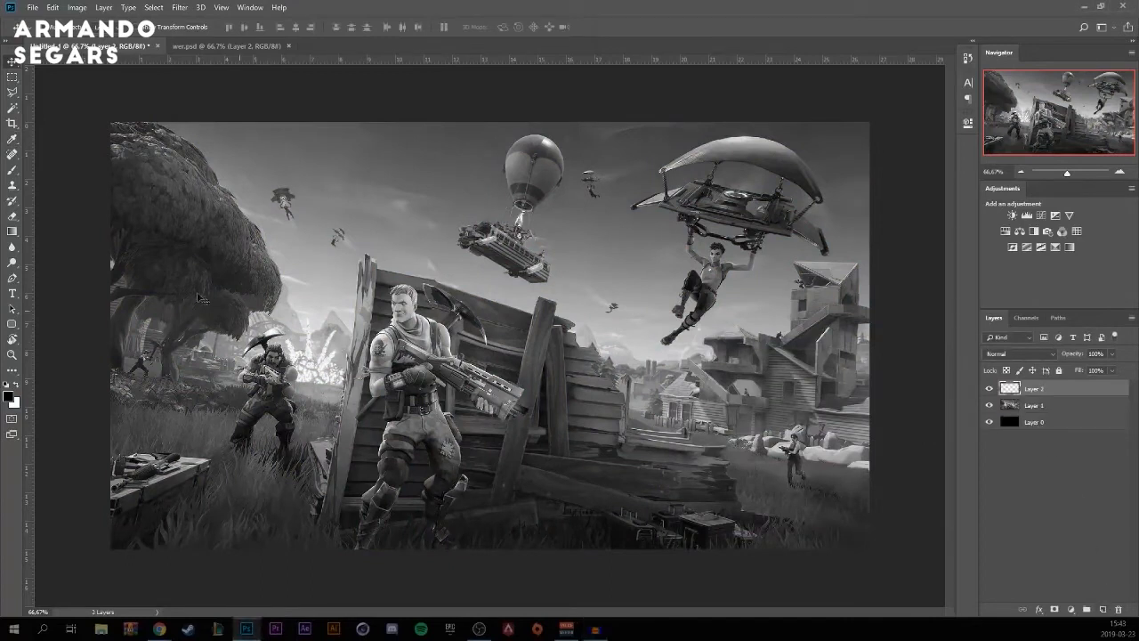
Start a custom gradient with the Gradient tool and set its starting colour stop to blue 1f80e3.
{"action": "left_click", "coordinate": [12, 232]}
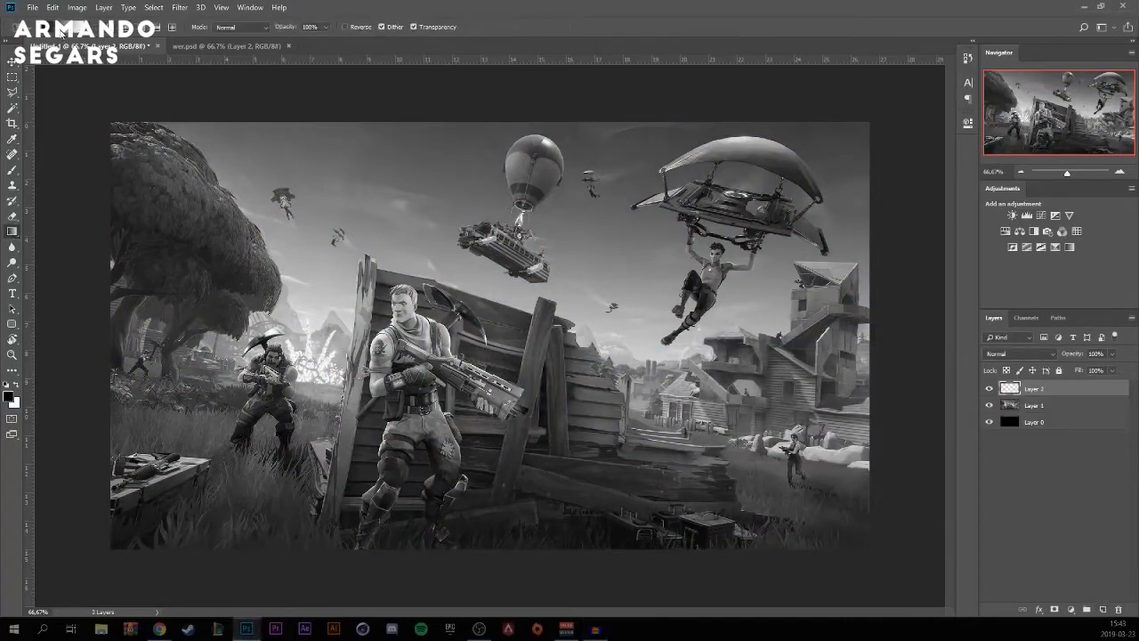
{"action": "left_click", "coordinate": [116, 28]}
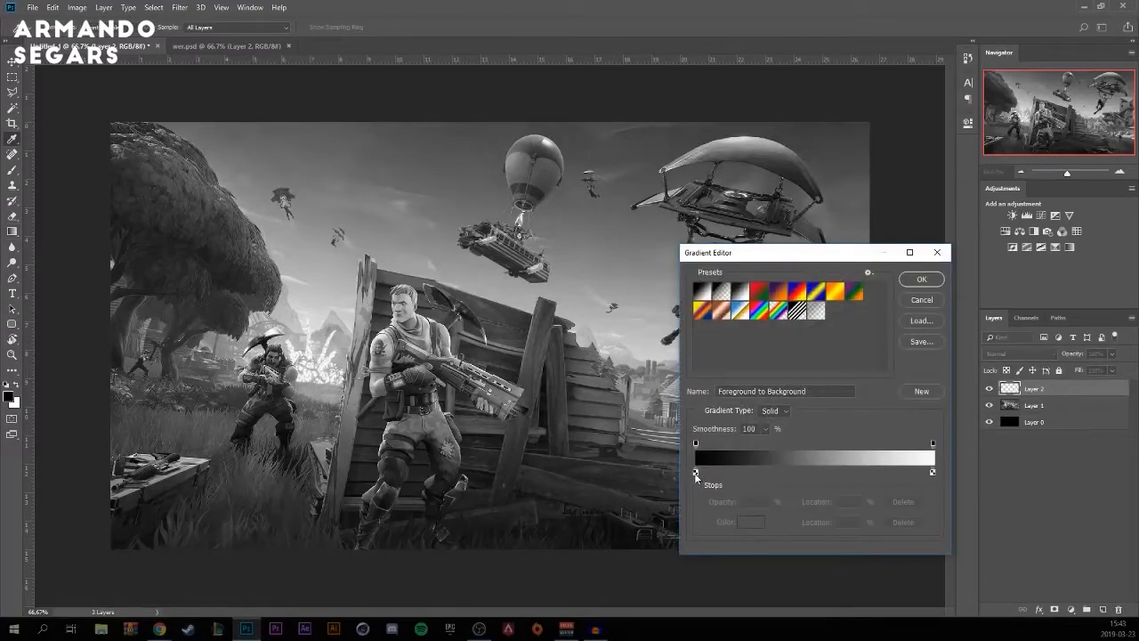
{"action": "double_click", "coordinate": [696, 472]}
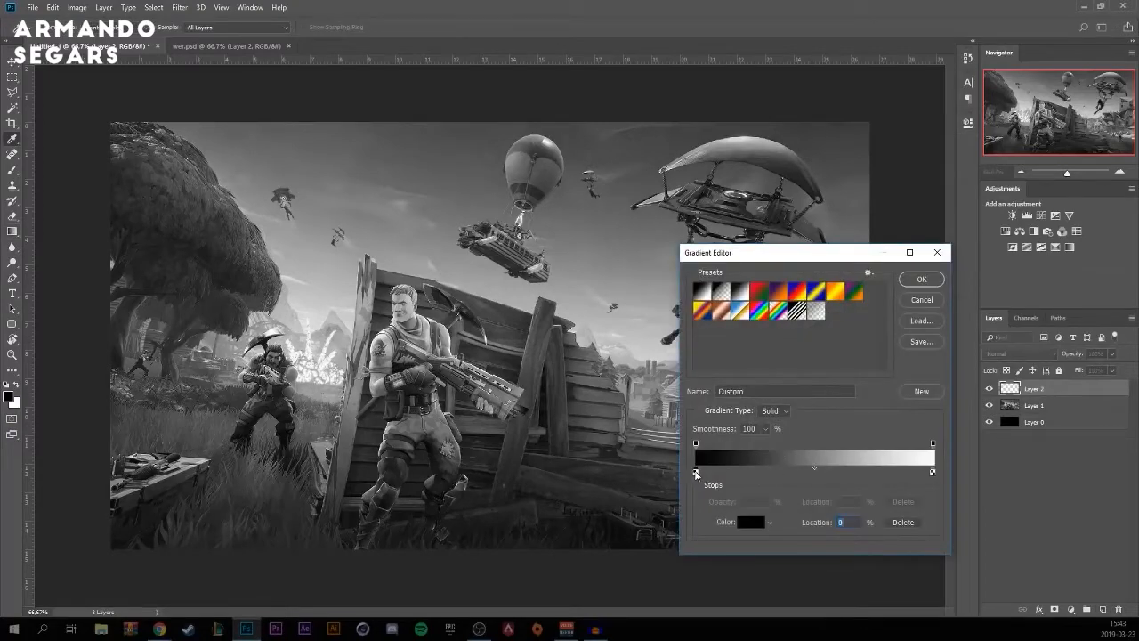
{"action": "left_click_drag", "start_coordinate": [274, 480], "coordinate": [270, 473]}
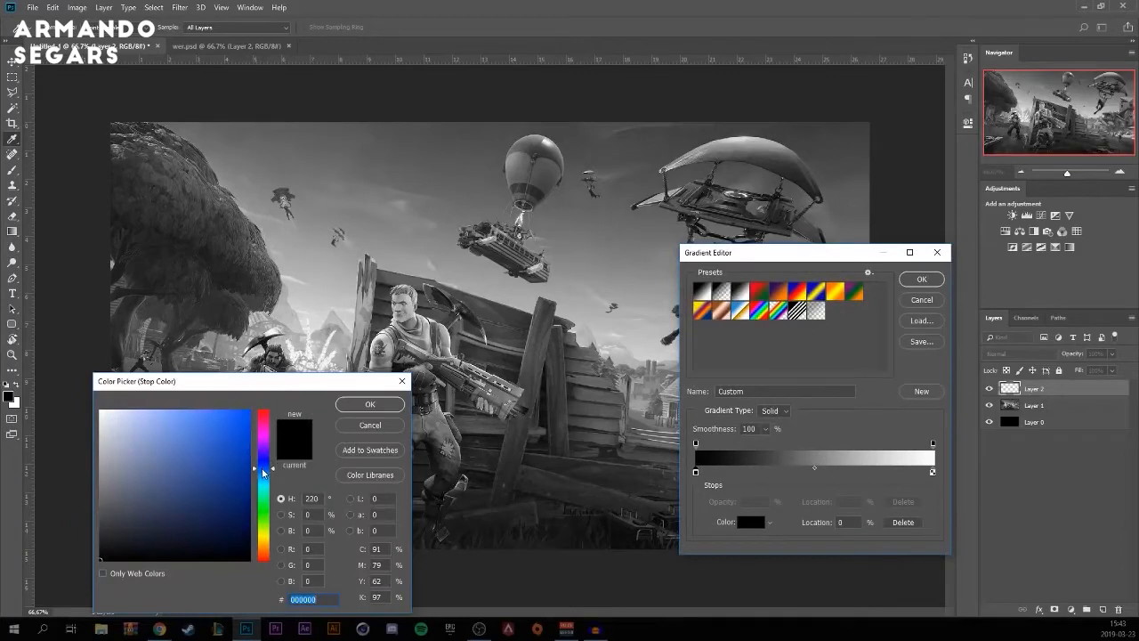
{"action": "left_click", "coordinate": [233, 418]}
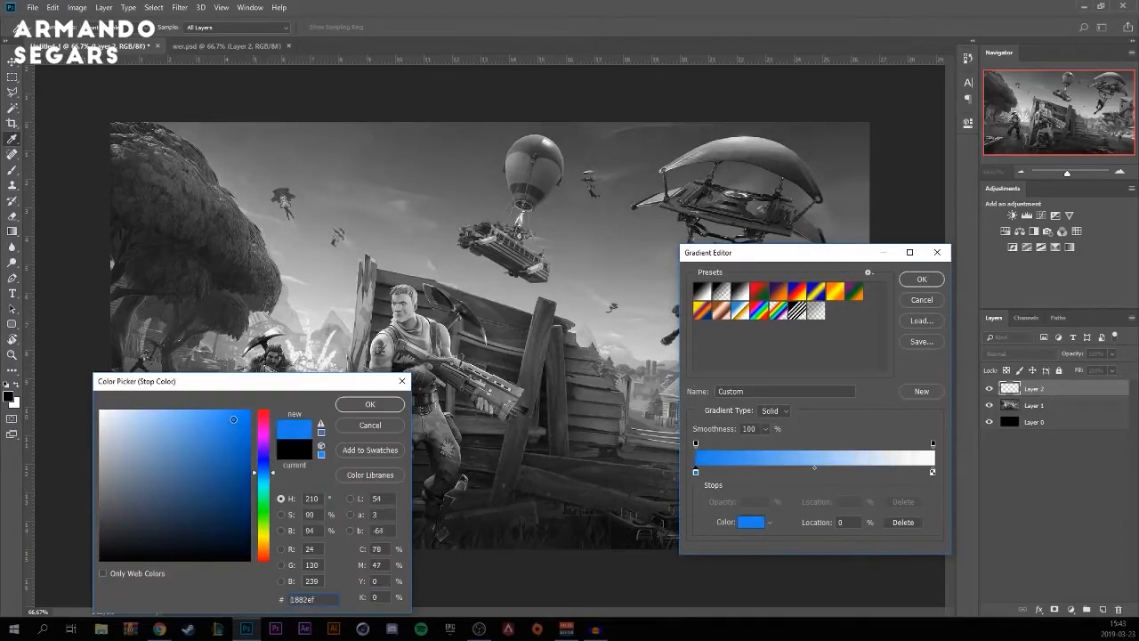
{"action": "left_click", "coordinate": [230, 425]}
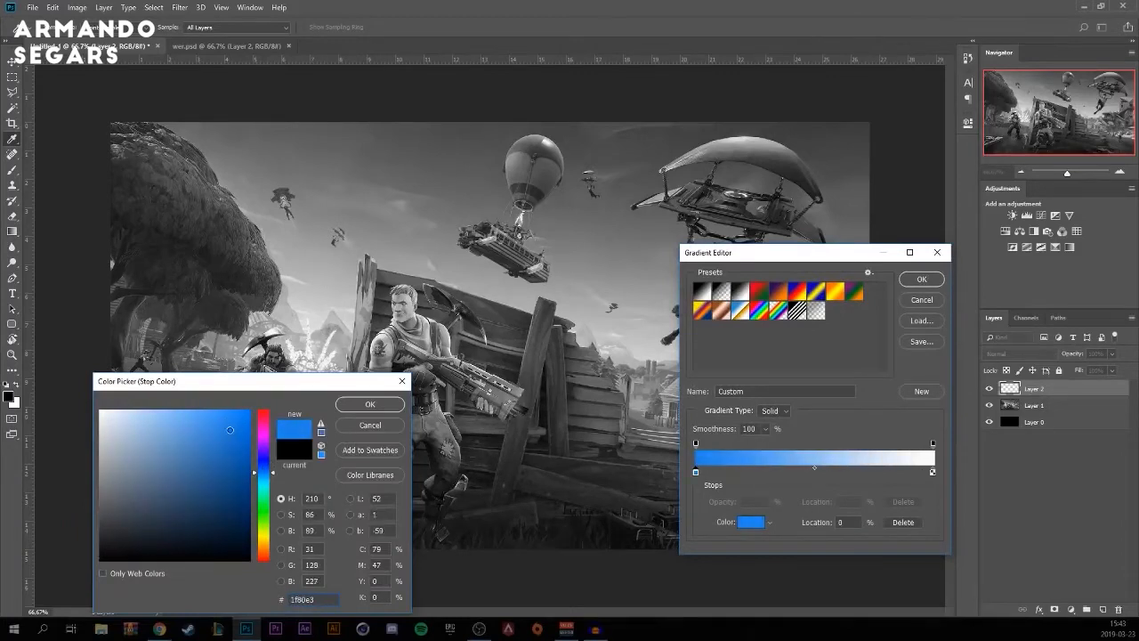
{"action": "left_click", "coordinate": [370, 404]}
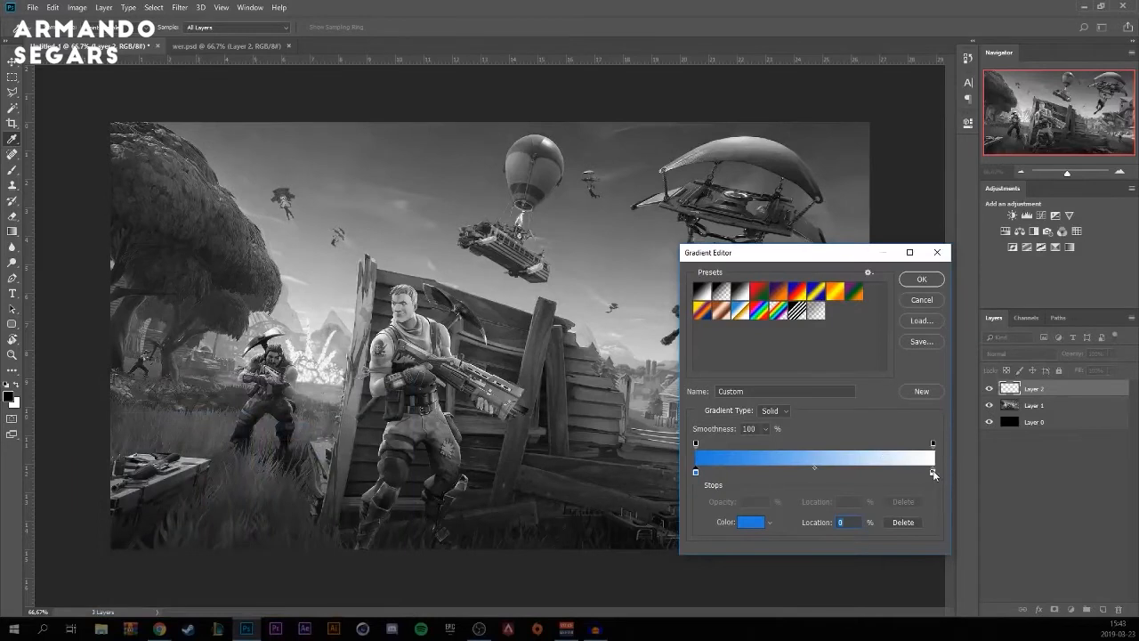
Set the gradient's end colour stop to a near-black navy blue and accept the custom gradient.
{"action": "double_click", "coordinate": [933, 473]}
{"action": "left_click", "coordinate": [268, 467]}
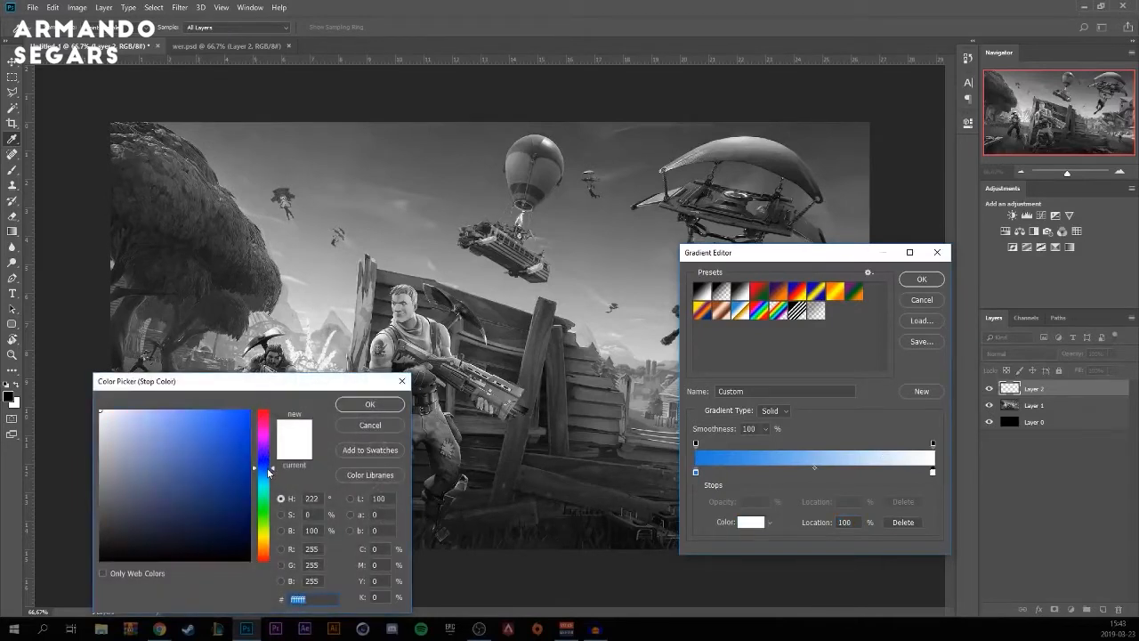
{"action": "left_click_drag", "start_coordinate": [229, 548], "coordinate": [237, 546]}
{"action": "left_click", "coordinate": [398, 405]}
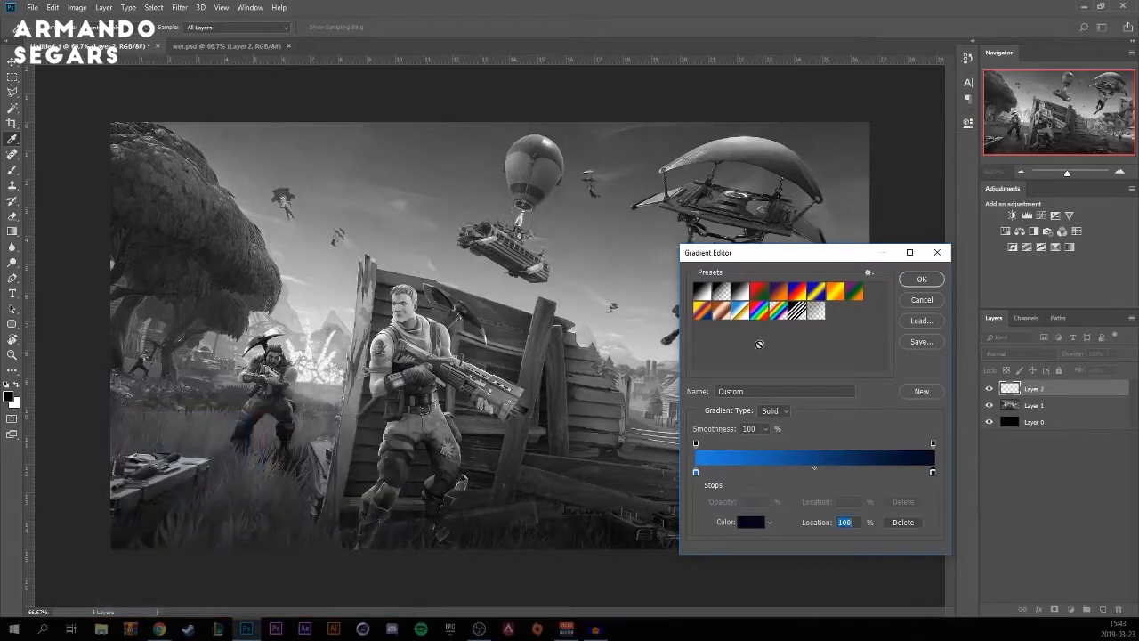
{"action": "left_click", "coordinate": [922, 282]}
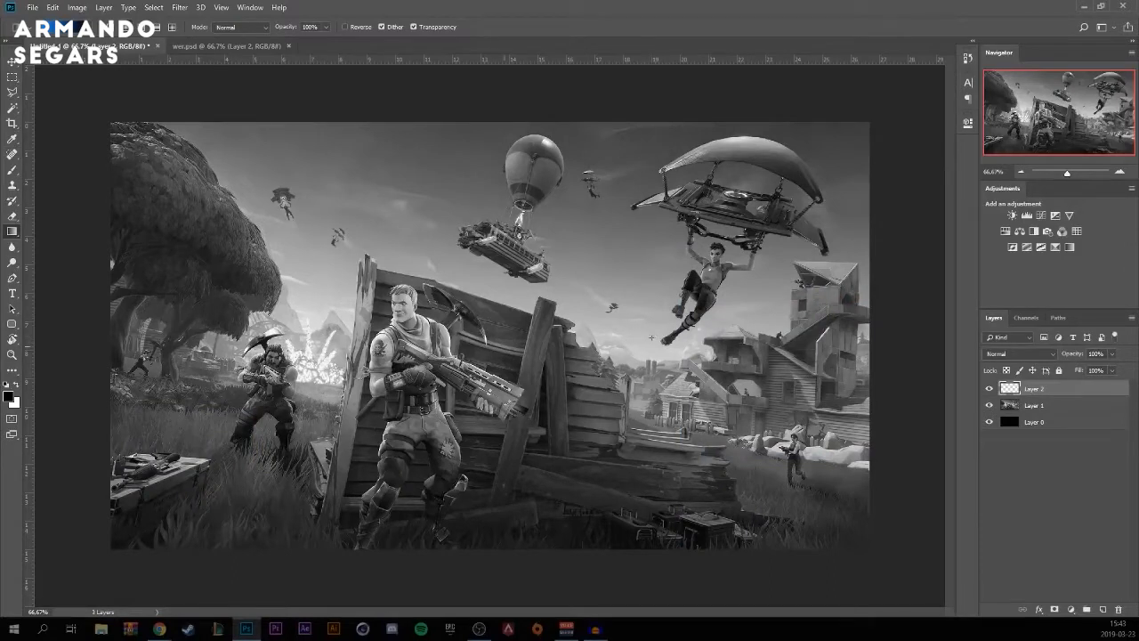
Fill the new layer with the radial gradient, starting right of the canvas centre and ending near the left canvas edge.
{"action": "left_click_drag", "start_coordinate": [650, 337], "coordinate": [127, 336]}
{"action": "key", "text": "ctrl+z"}
{"action": "key", "text": "ctrl+z"}
{"action": "key", "text": "ctrl+z"}
{"action": "key", "text": "ctrl+z"}
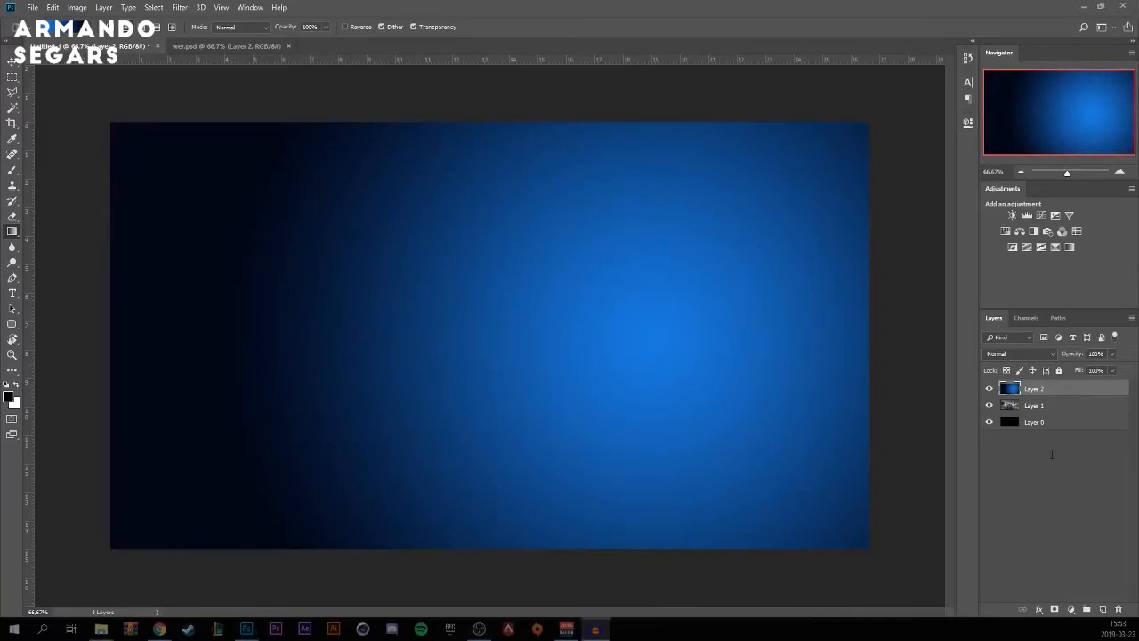
Set the gradient layer's blend mode to Hard Light.
{"action": "left_click", "coordinate": [1068, 476]}
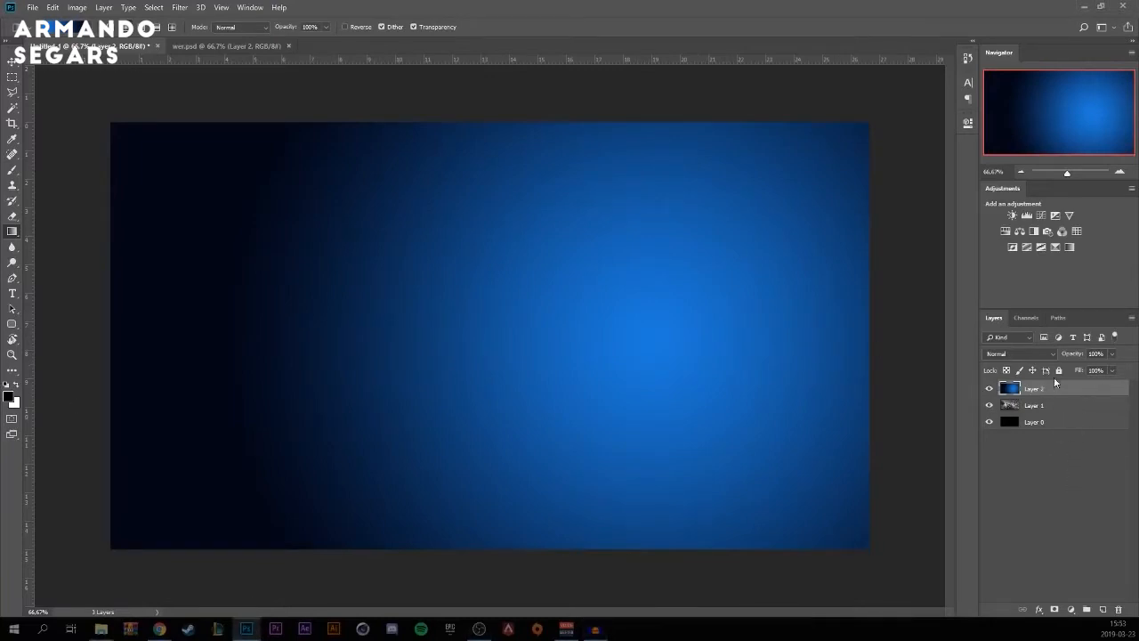
{"action": "left_click", "coordinate": [1019, 352]}
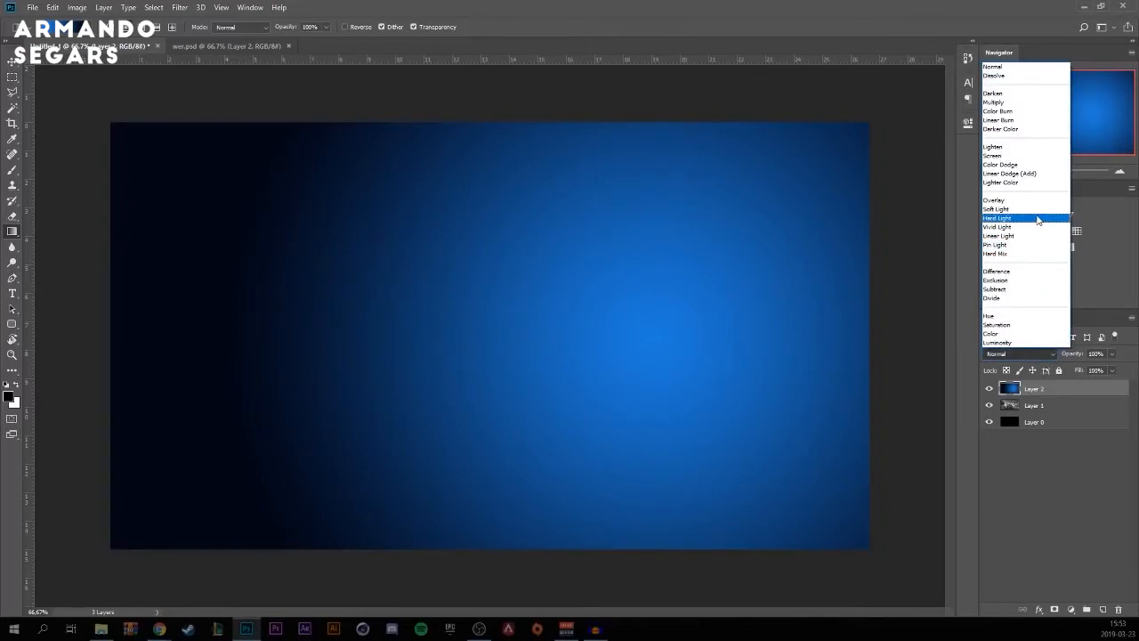
{"action": "left_click", "coordinate": [1037, 218]}
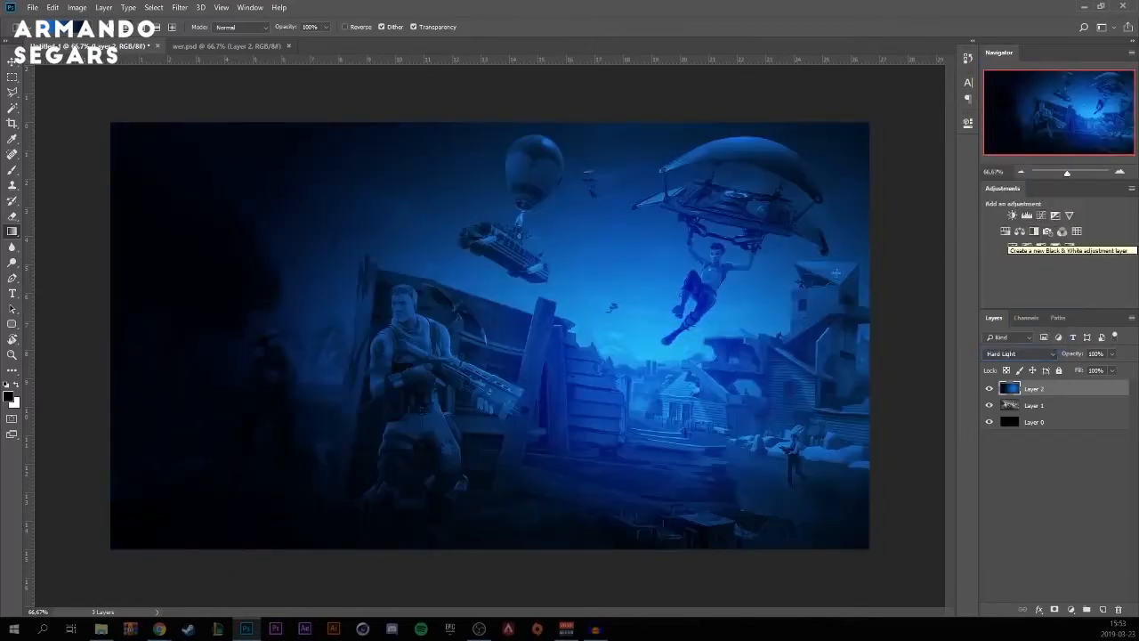
Switch to the browser window with the fnbr.co Fortnite cosmetics gallery.
{"action": "mouse_move", "coordinate": [168, 631]}
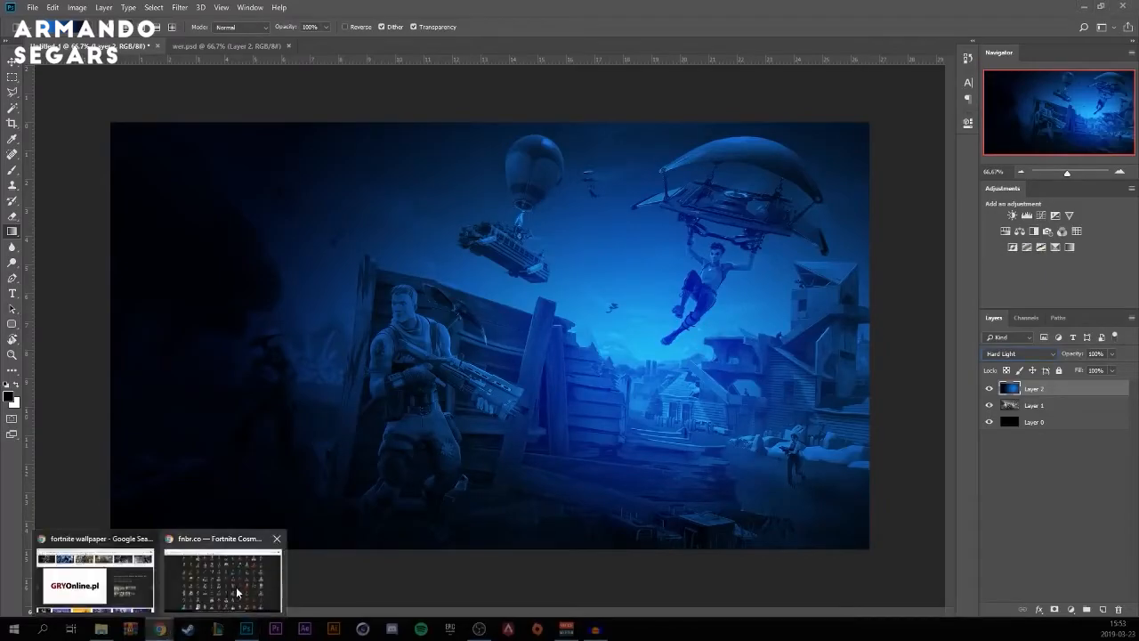
{"action": "left_click", "coordinate": [236, 593]}
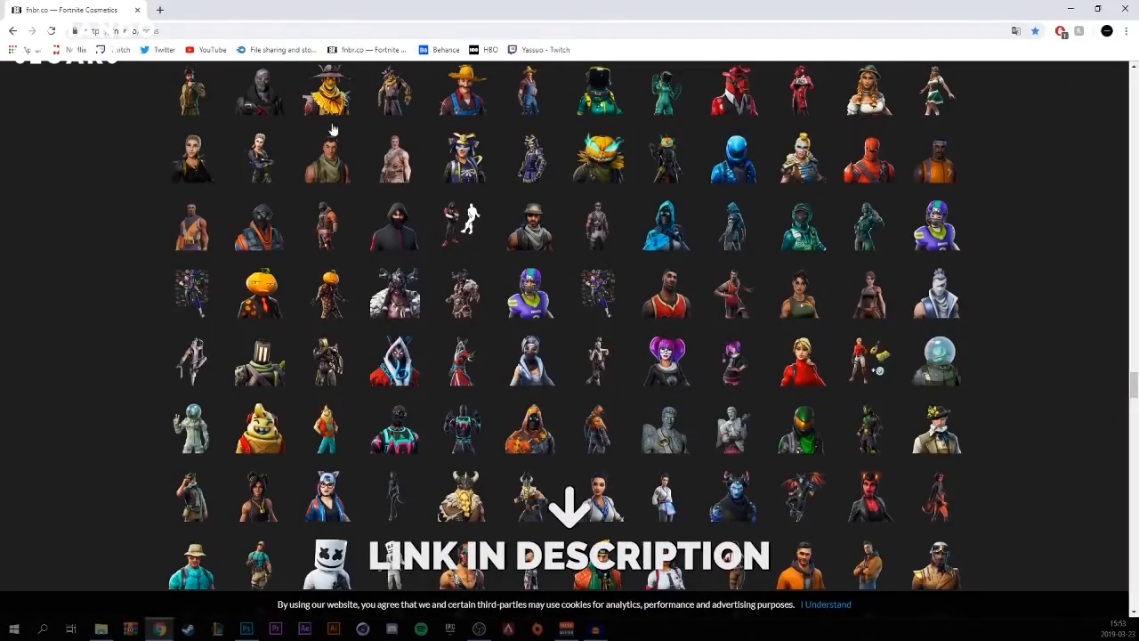
{"action": "right_click", "coordinate": [199, 353]}
{"action": "left_click", "coordinate": [238, 359]}
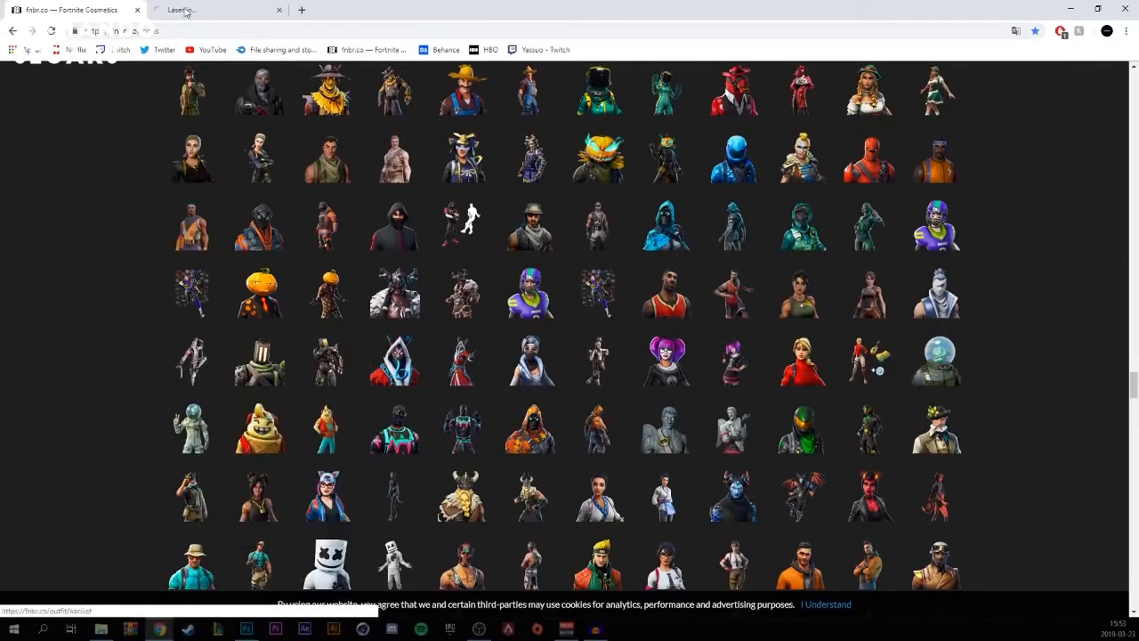
{"action": "left_click", "coordinate": [185, 11]}
{"action": "left_click", "coordinate": [105, 10]}
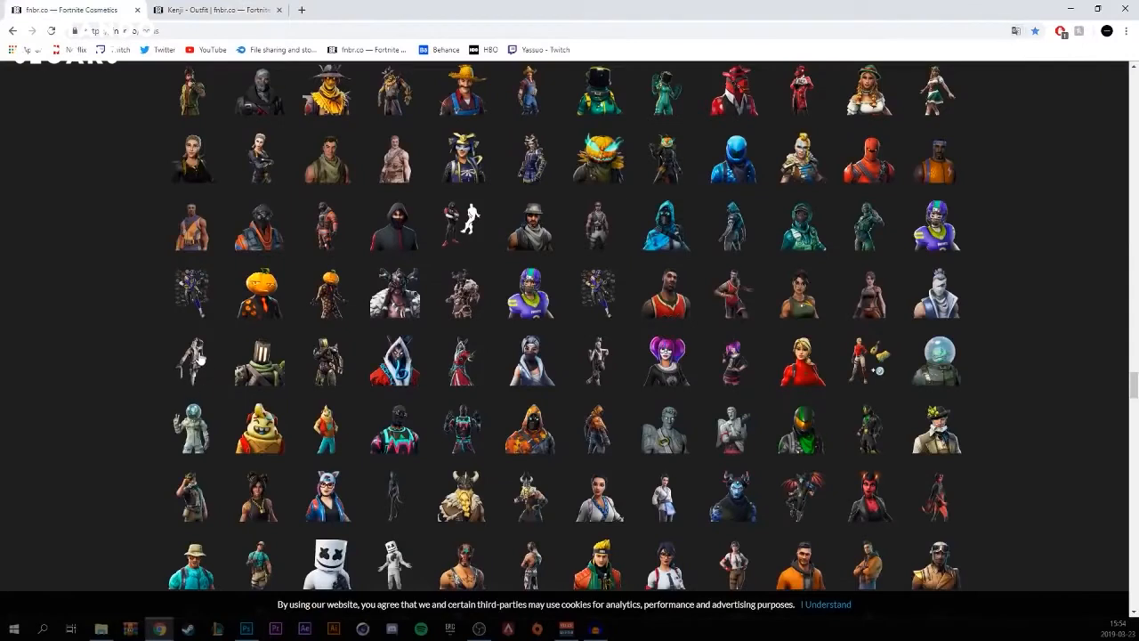
Open the full-body Kenji outfit image at full size, copy it, and paste it into the Photoshop document.
{"action": "right_click", "coordinate": [199, 356]}
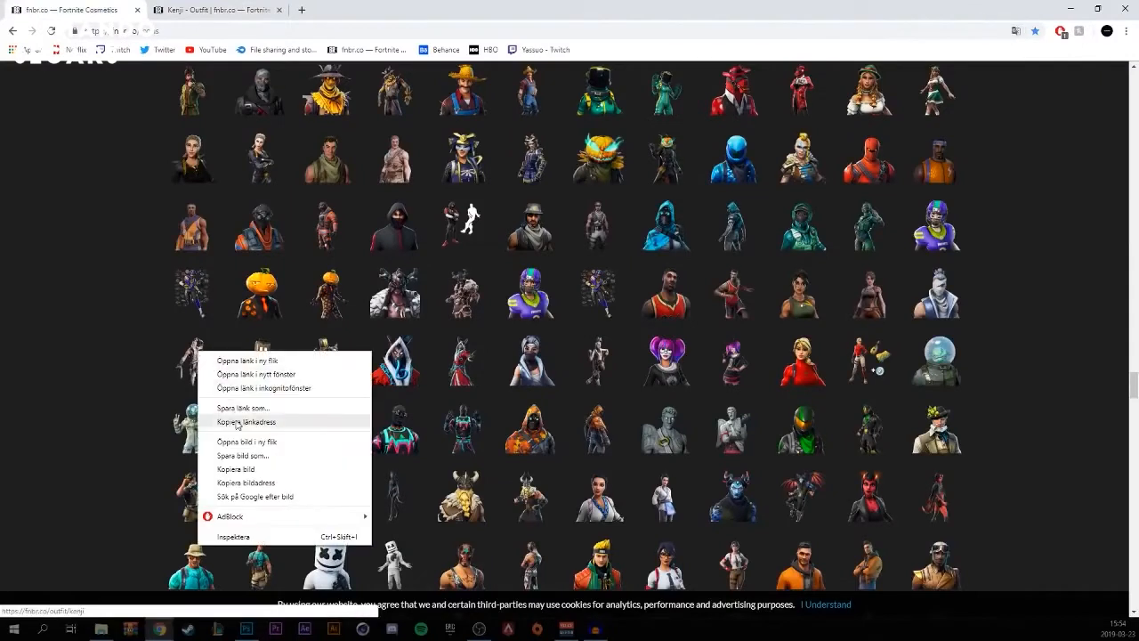
{"action": "left_click", "coordinate": [214, 443]}
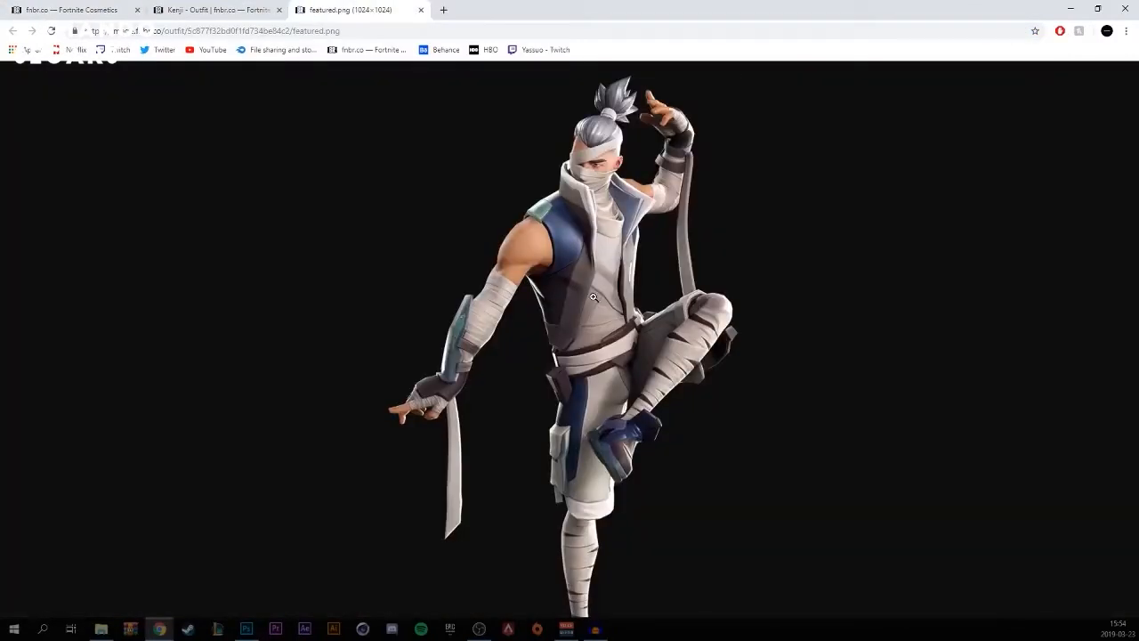
{"action": "left_click", "coordinate": [587, 284]}
{"action": "right_click", "coordinate": [585, 266]}
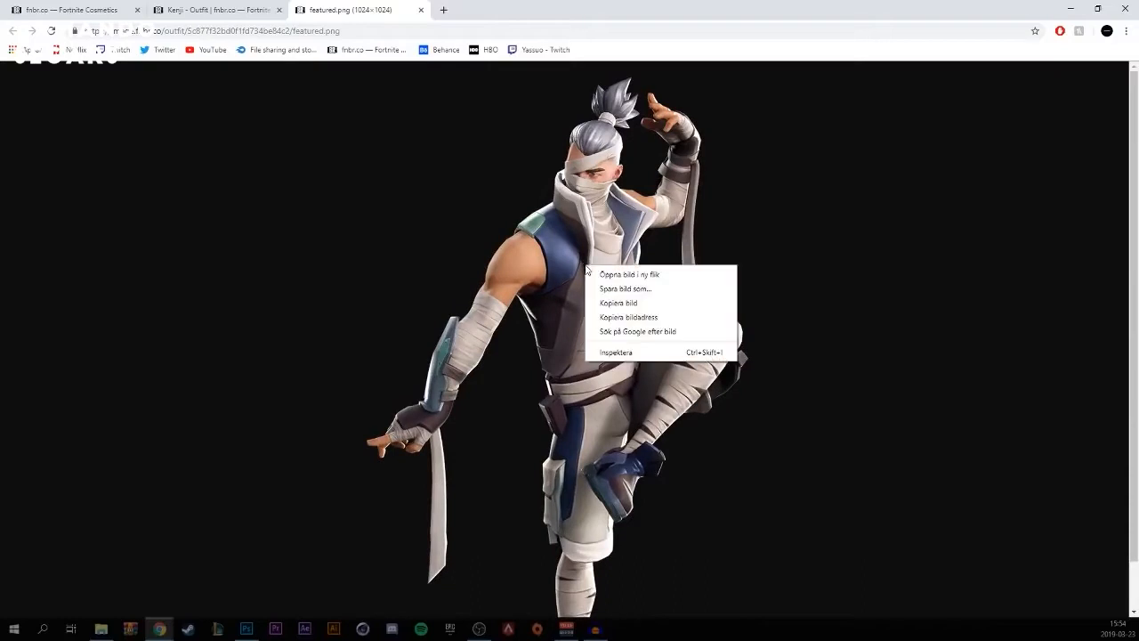
{"action": "left_click", "coordinate": [664, 305]}
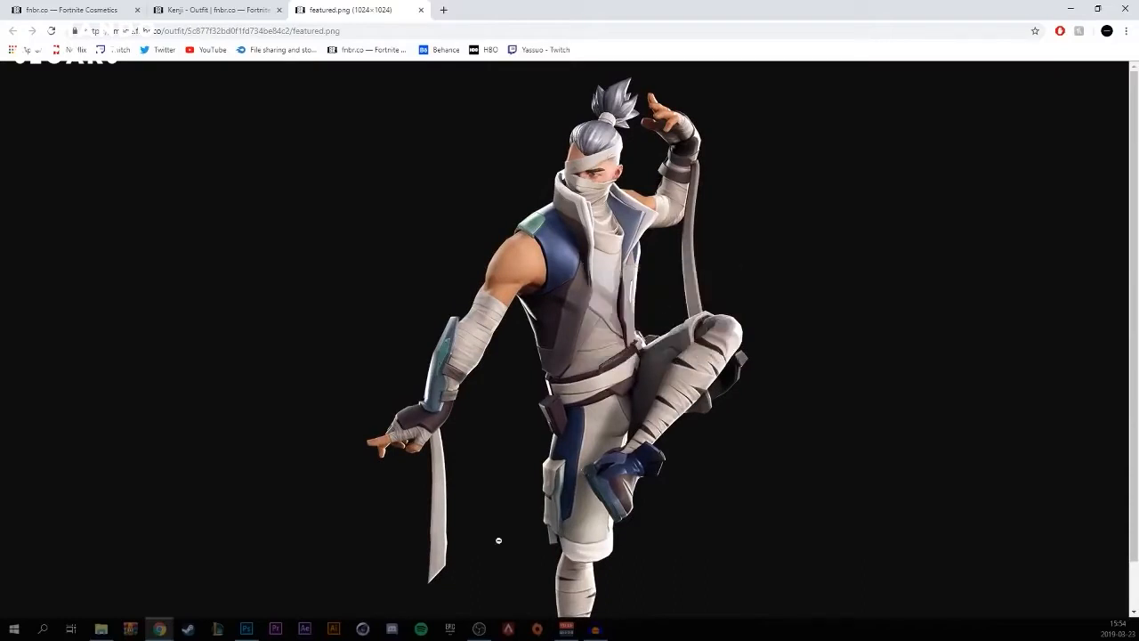
{"action": "left_click", "coordinate": [260, 631]}
{"action": "key", "text": "ctrl+v"}
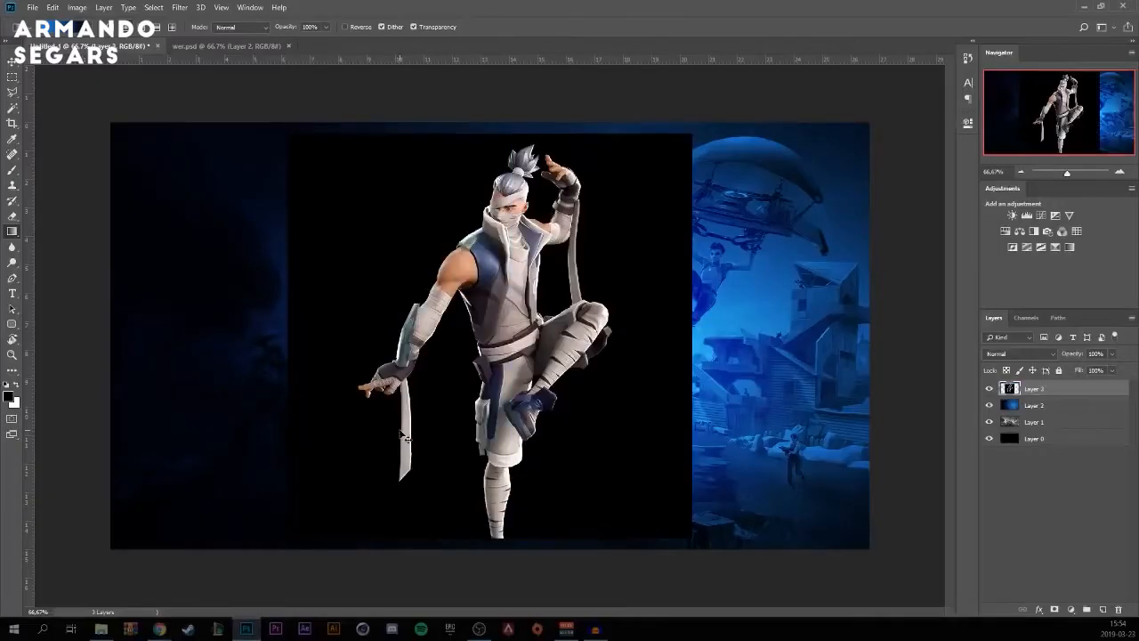
Delete the character's black background using the Magic Wand, including the enclosed area between the torso and the hanging ribbon.
{"action": "key", "text": "w"}
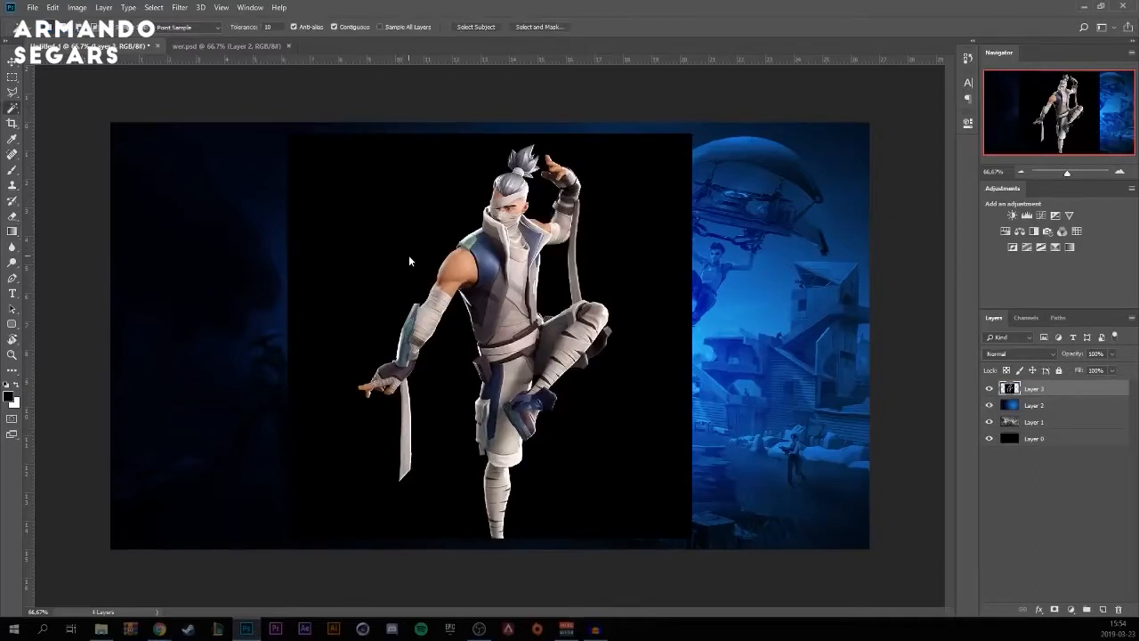
{"action": "left_click", "coordinate": [408, 255]}
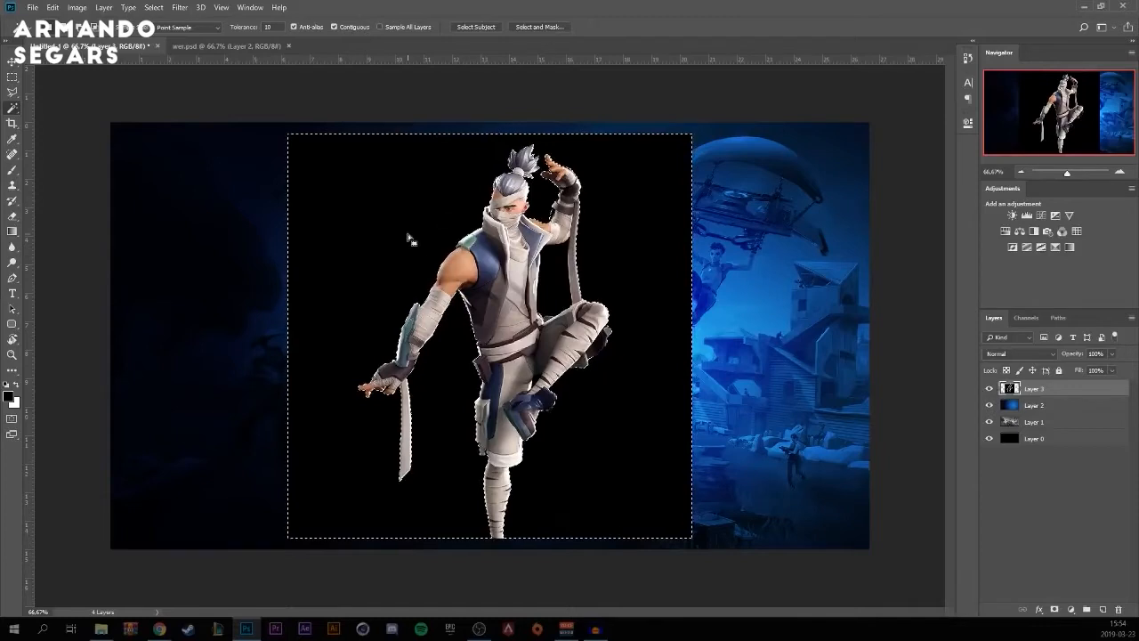
{"action": "key", "text": "Delete"}
{"action": "key", "text": "ctrl+d"}
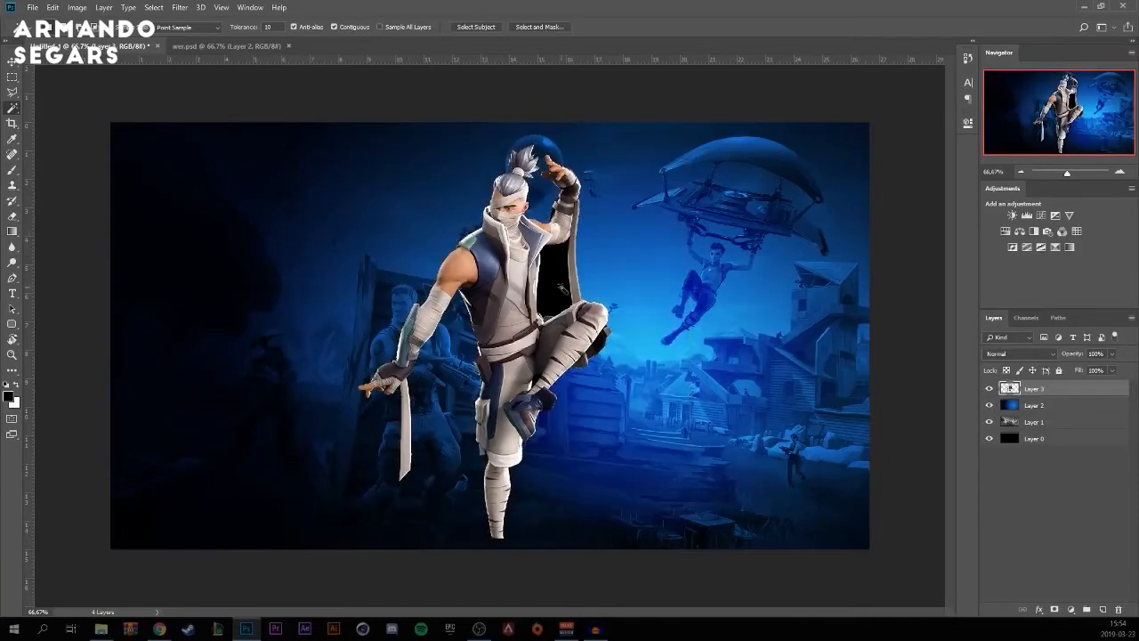
{"action": "left_click", "coordinate": [553, 281]}
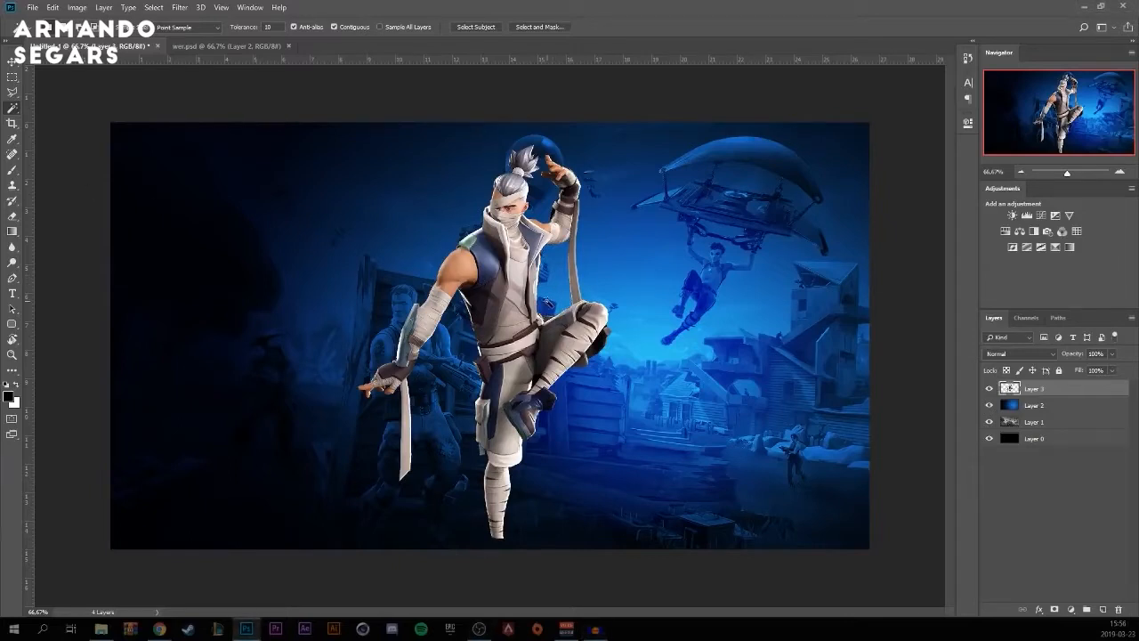
Scale the character up to about 204% and place it in the right half of the canvas, cropped below the waist.
{"action": "key", "text": "ctrl+t"}
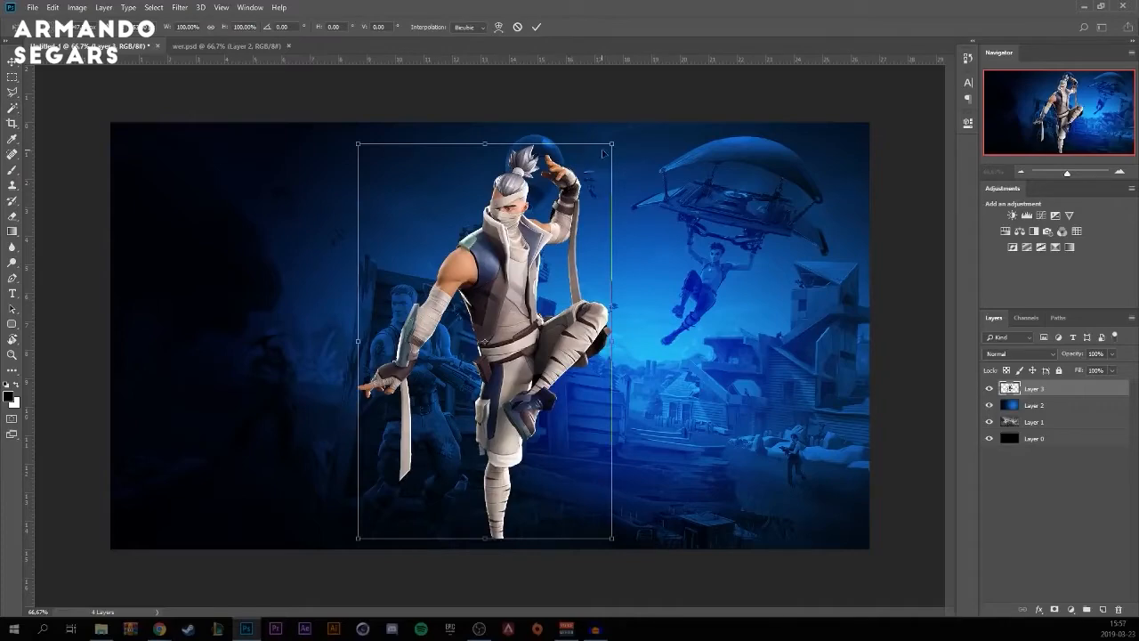
{"action": "left_click_drag", "start_coordinate": [613, 142], "coordinate": [1057, 18]}
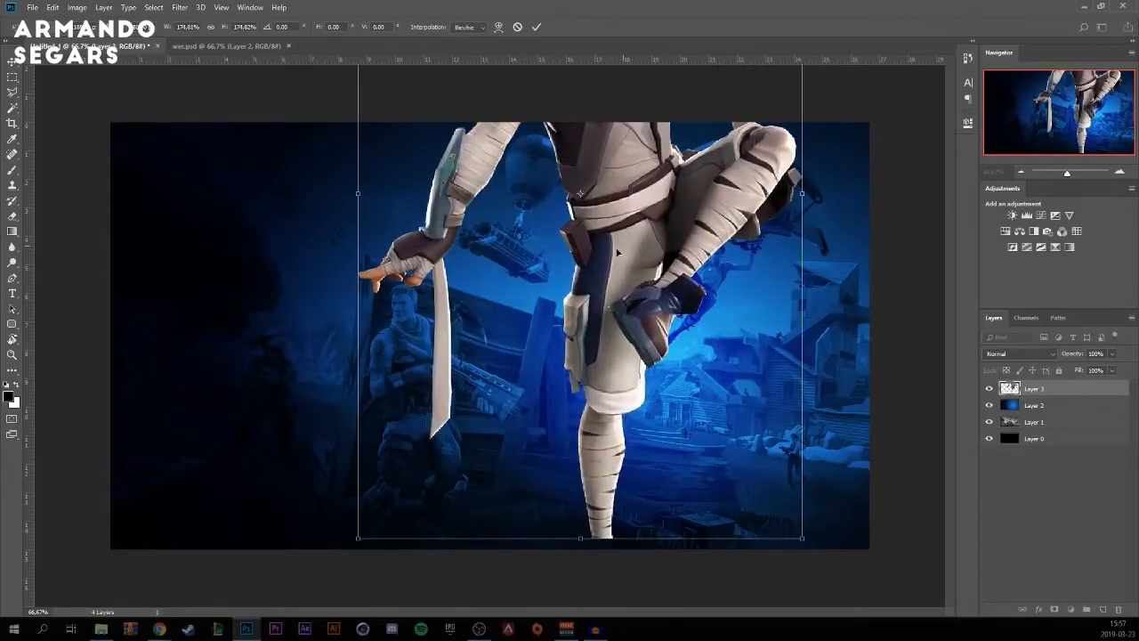
{"action": "left_click_drag", "start_coordinate": [606, 324], "coordinate": [674, 524]}
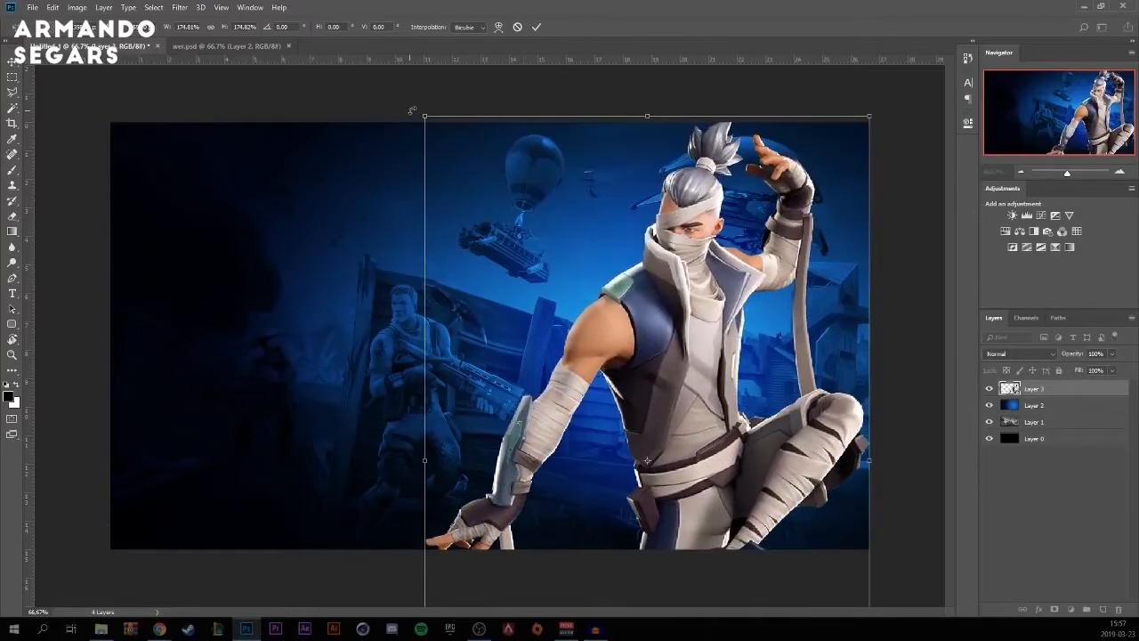
{"action": "left_click_drag", "start_coordinate": [425, 117], "coordinate": [314, 73]}
{"action": "left_click_drag", "start_coordinate": [655, 218], "coordinate": [693, 264]}
{"action": "left_click_drag", "start_coordinate": [409, 81], "coordinate": [386, 44]}
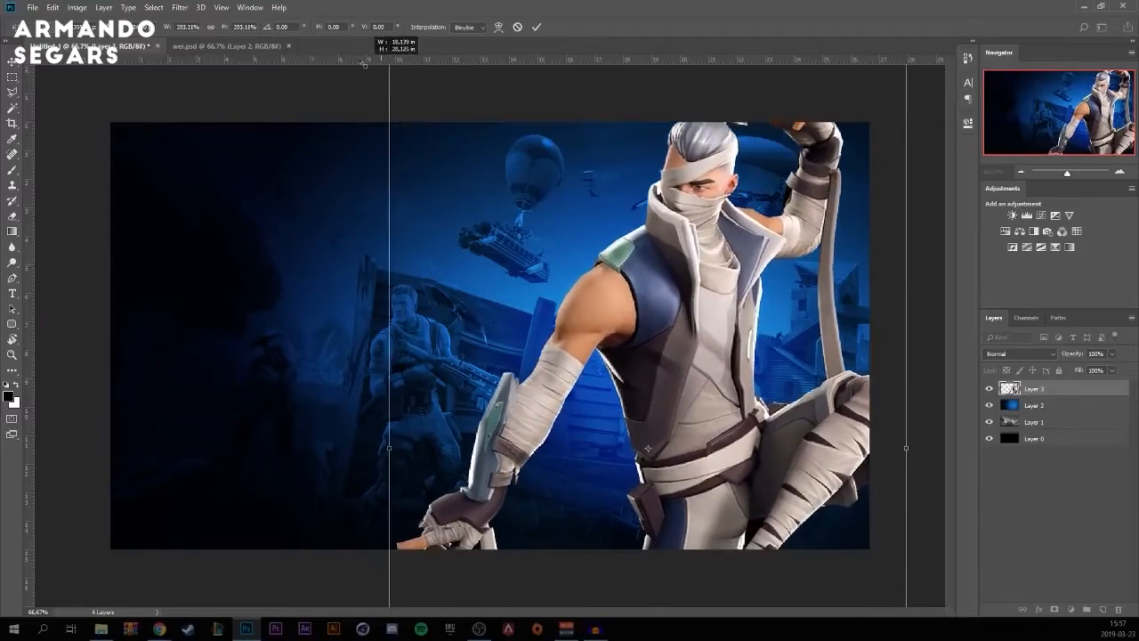
{"action": "left_click_drag", "start_coordinate": [551, 142], "coordinate": [530, 195]}
{"action": "left_click_drag", "start_coordinate": [703, 210], "coordinate": [694, 210]}
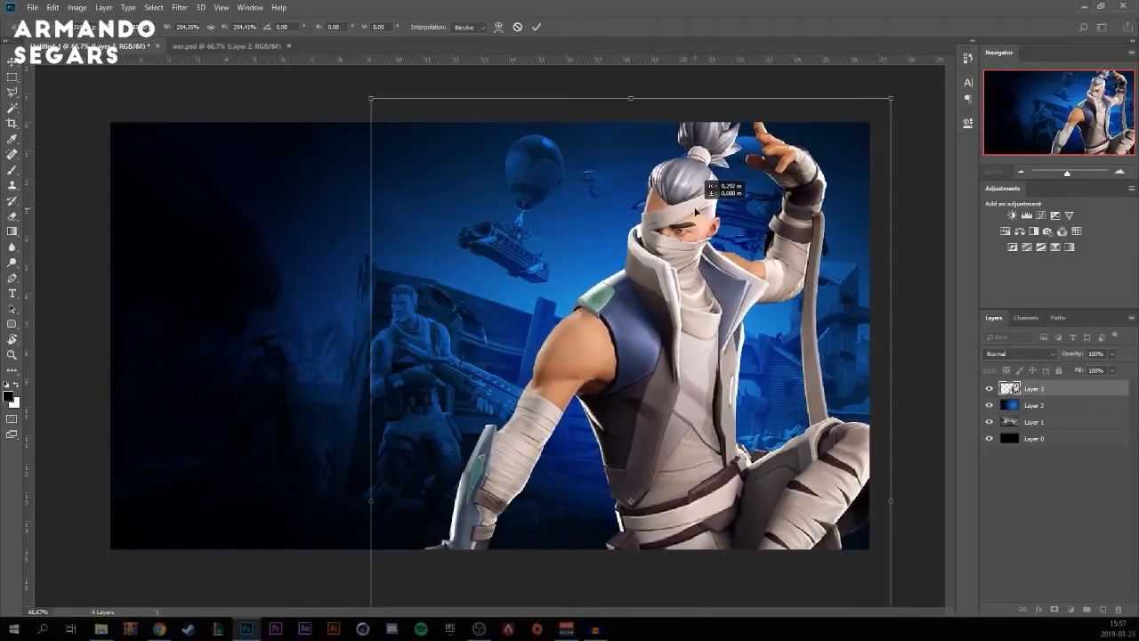
{"action": "left_click", "coordinate": [536, 28]}
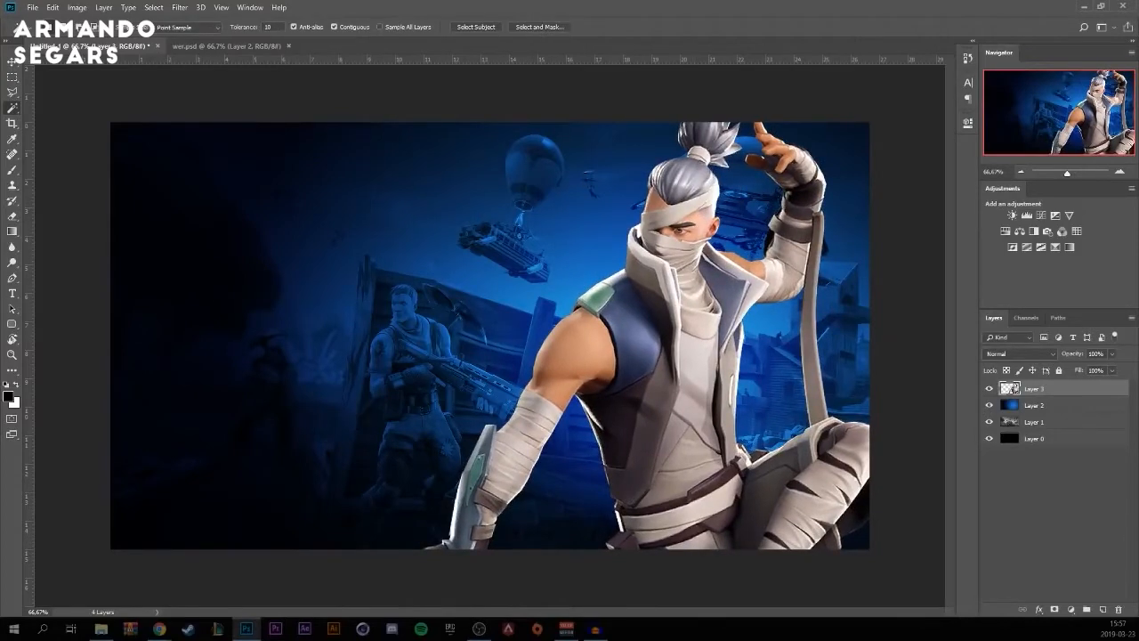
Apply a Gaussian Blur with a radius of about 6.6 pixels to the wallpaper layer behind the blue tint.
{"action": "left_click", "coordinate": [1010, 422]}
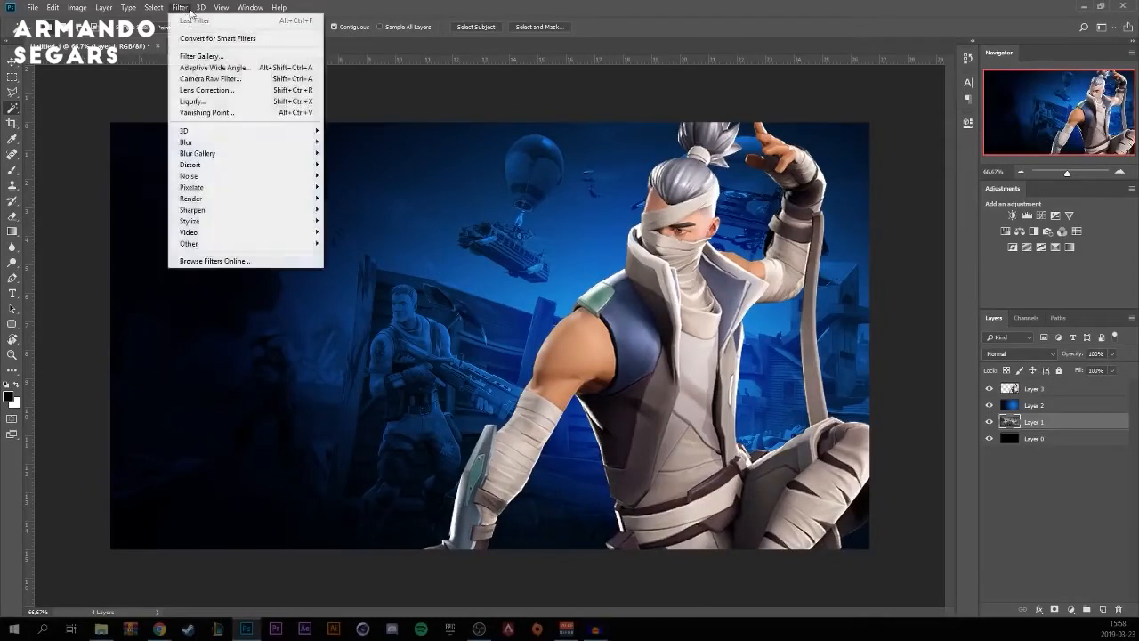
{"action": "left_click", "coordinate": [182, 8]}
{"action": "mouse_move", "coordinate": [203, 144]}
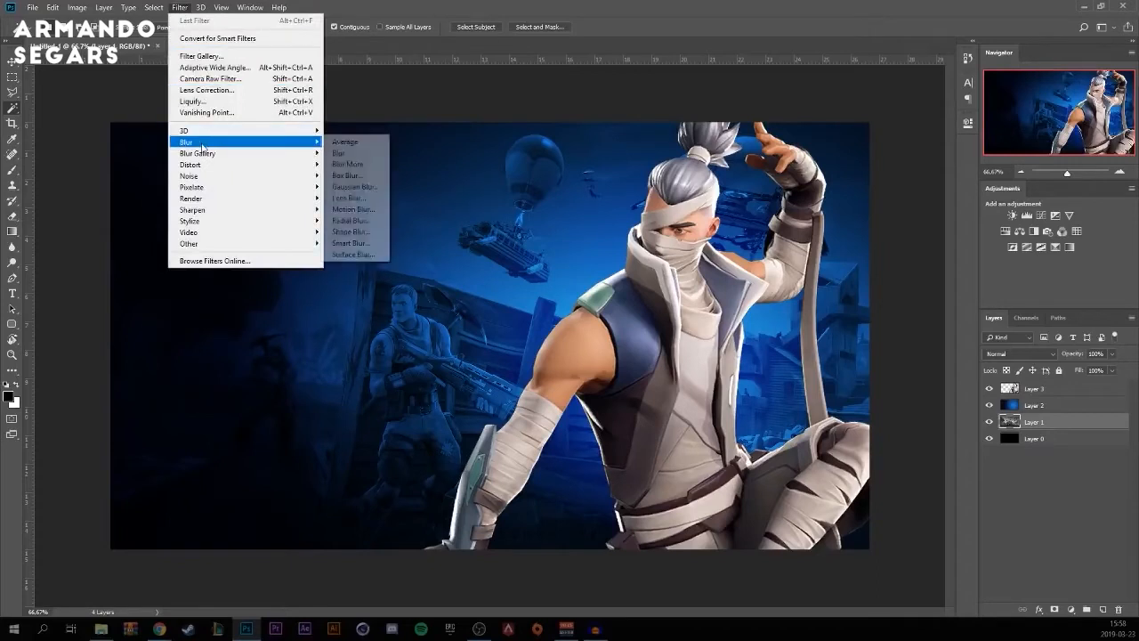
{"action": "left_click", "coordinate": [349, 189]}
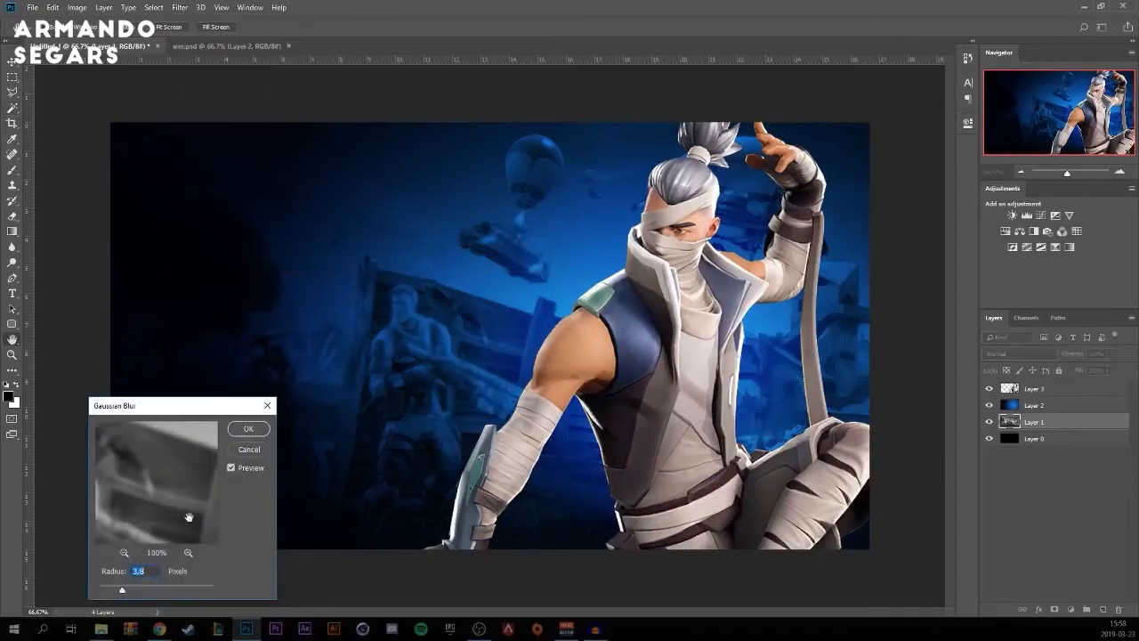
{"action": "left_click", "coordinate": [136, 588]}
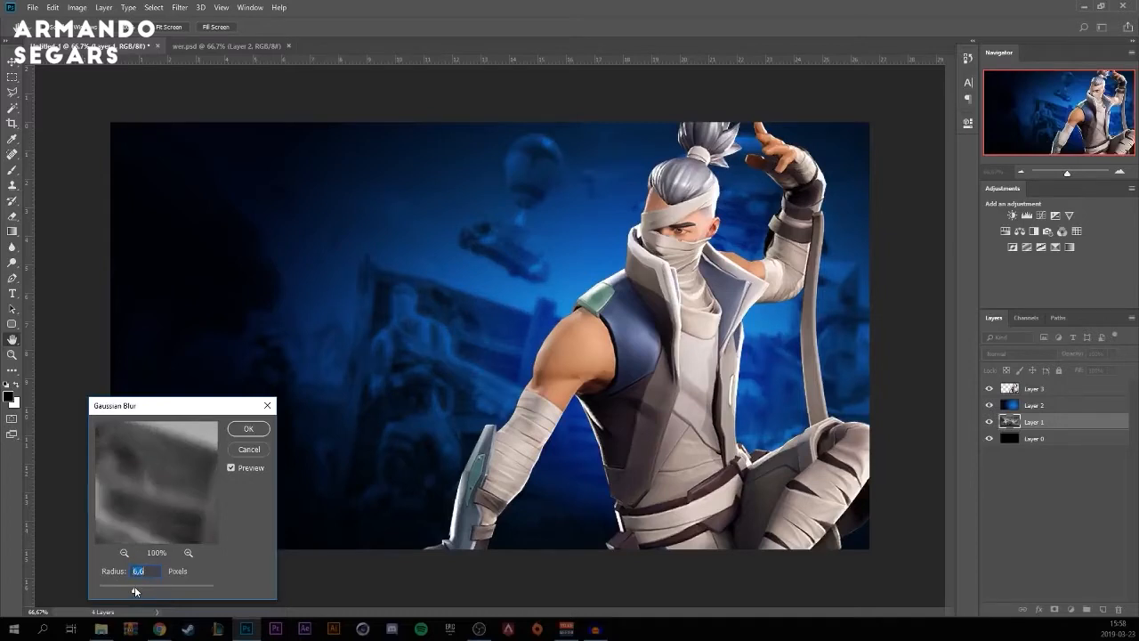
{"action": "left_click_drag", "start_coordinate": [134, 589], "coordinate": [133, 589]}
{"action": "left_click", "coordinate": [249, 431]}
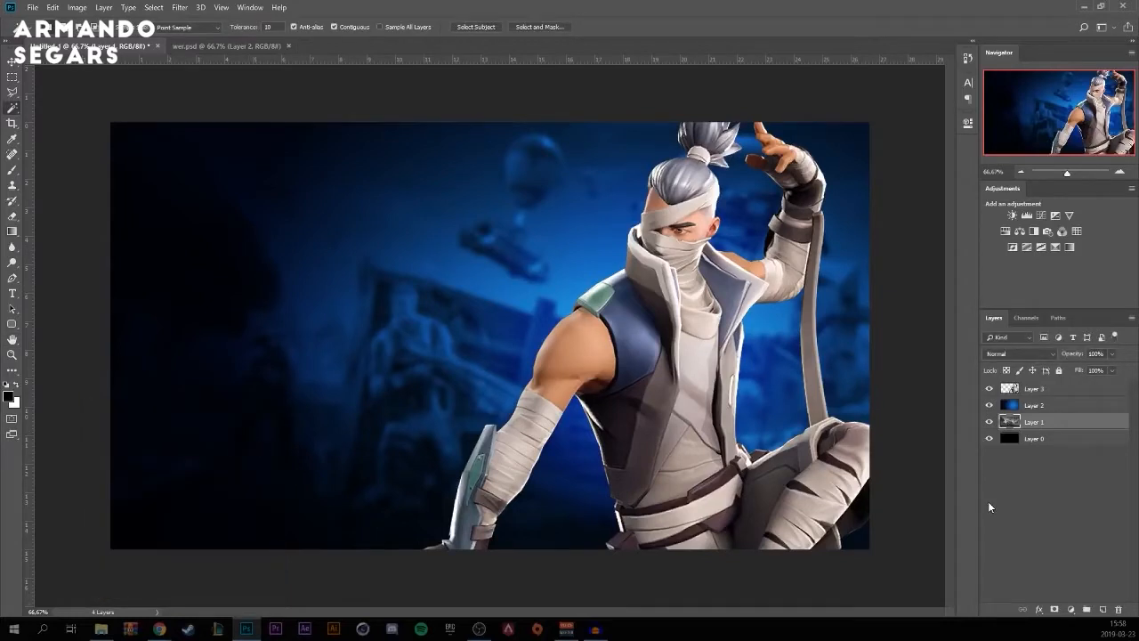
Soften the edges of the cut-out character on its layer with the Blur tool at 100% strength.
{"action": "left_click", "coordinate": [1018, 390]}
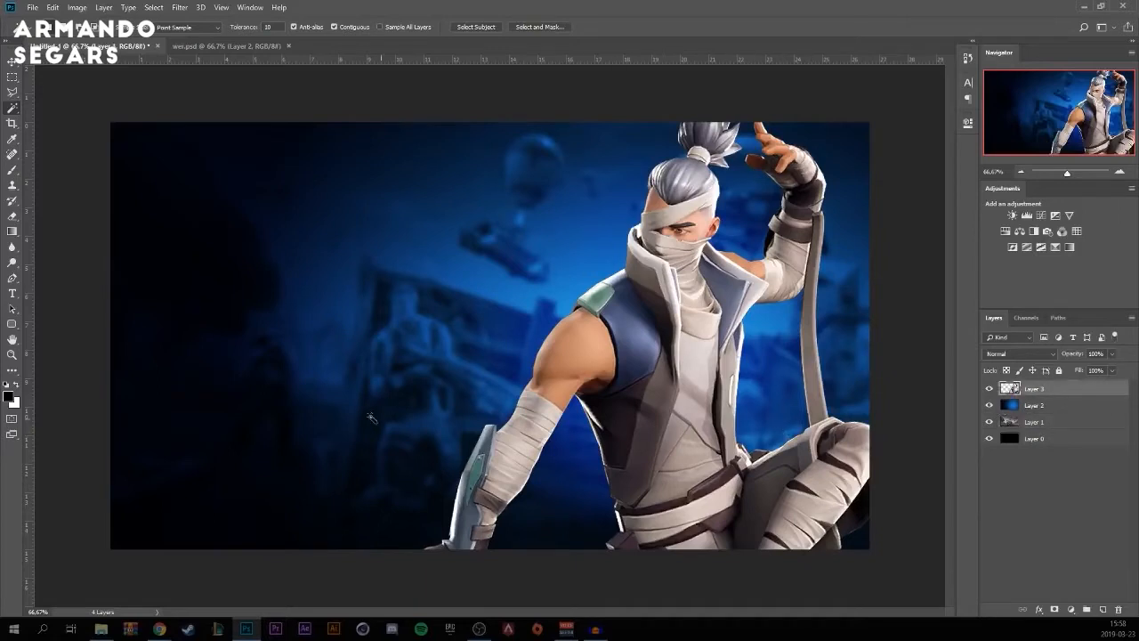
{"action": "left_click", "coordinate": [11, 248]}
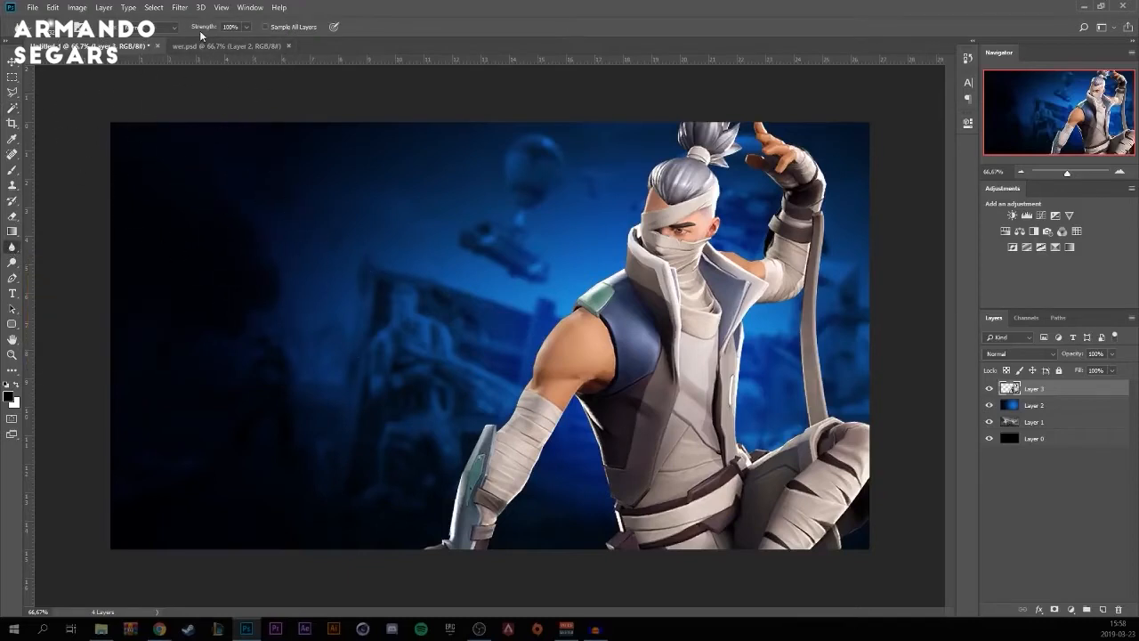
{"action": "mouse_move", "coordinate": [392, 537]}
{"action": "left_mouse_down"}
{"action": "mouse_move", "coordinate": [430, 526]}
{"action": "mouse_move", "coordinate": [453, 437]}
{"action": "mouse_move", "coordinate": [468, 465]}
{"action": "left_mouse_up"}
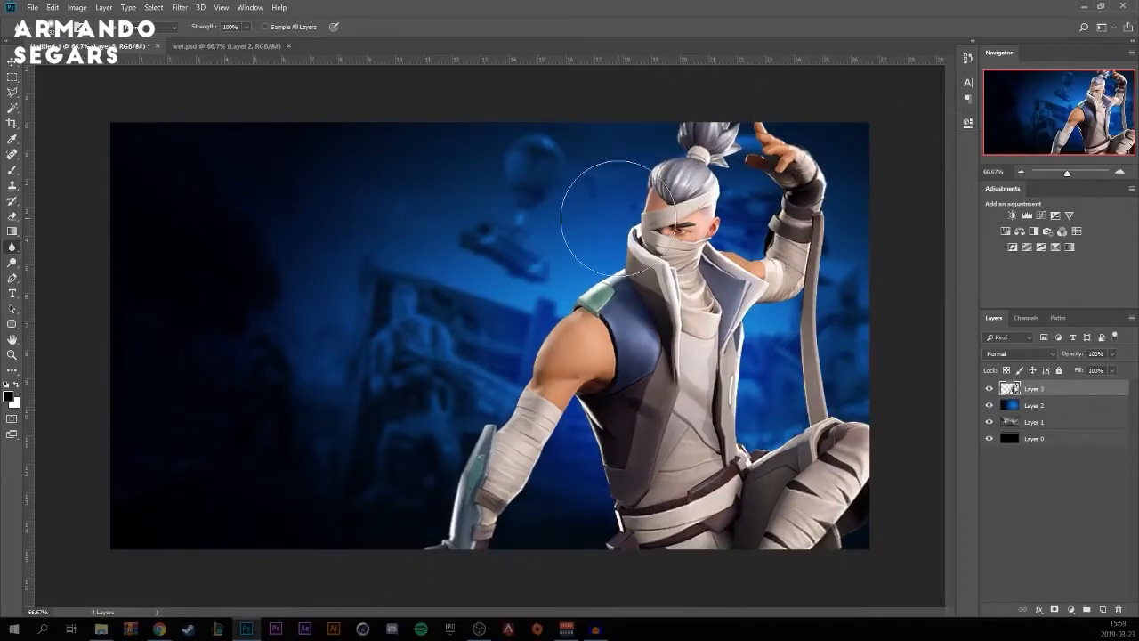
{"action": "key", "text": "alt+Tab"}
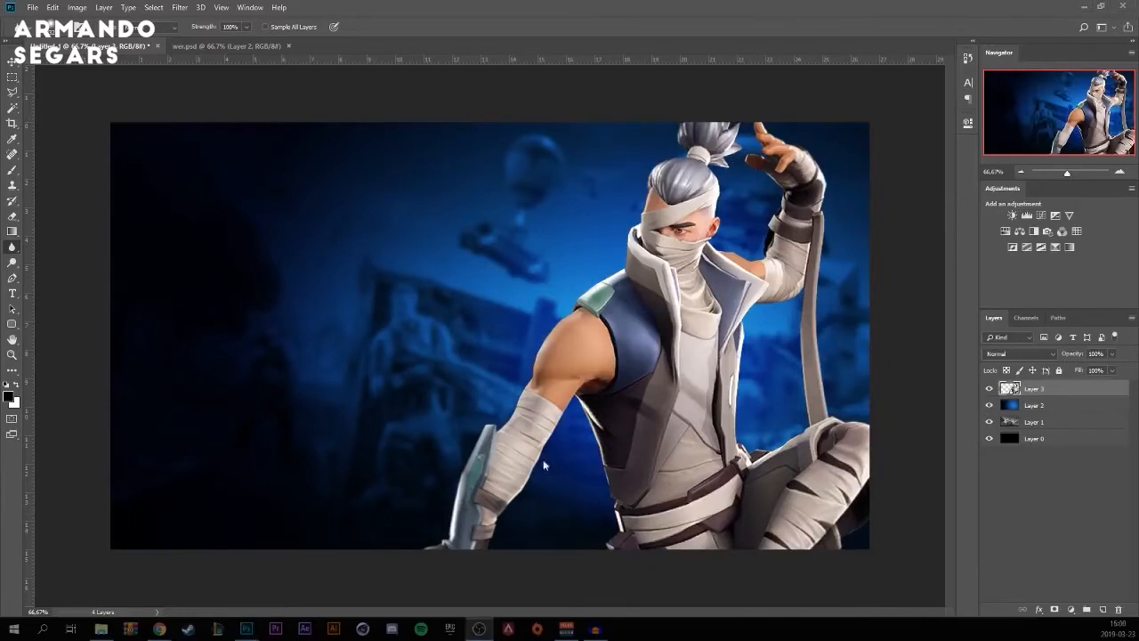
{"action": "key", "text": "alt+Tab"}
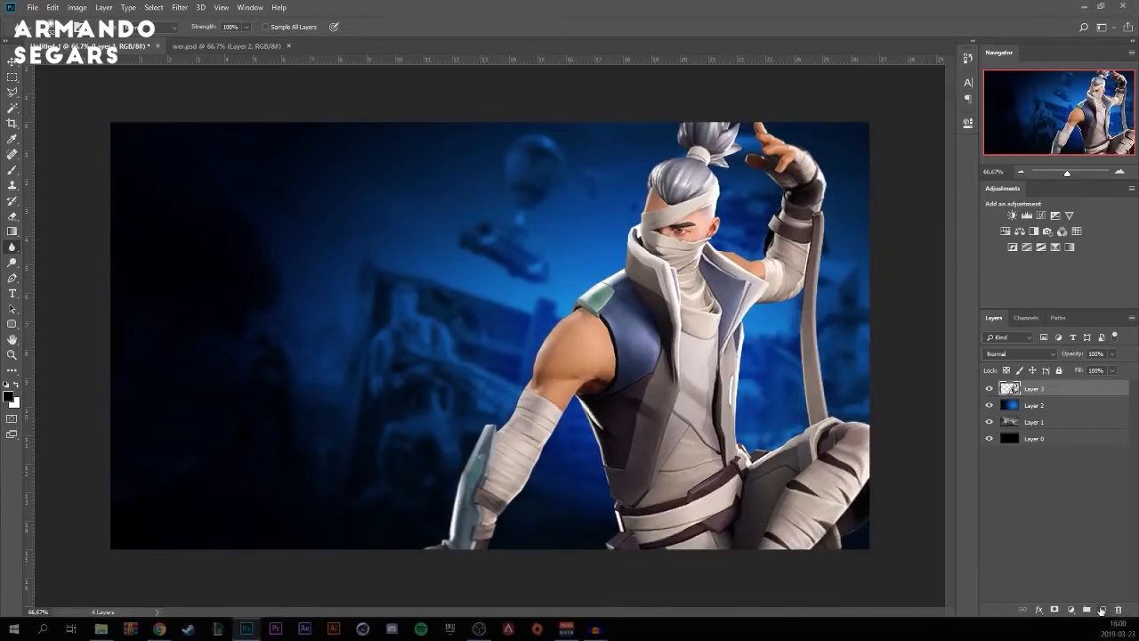
Add a new layer above the character and clip it to the character layer.
{"action": "left_click", "coordinate": [1102, 610]}
{"action": "right_click", "coordinate": [1077, 393]}
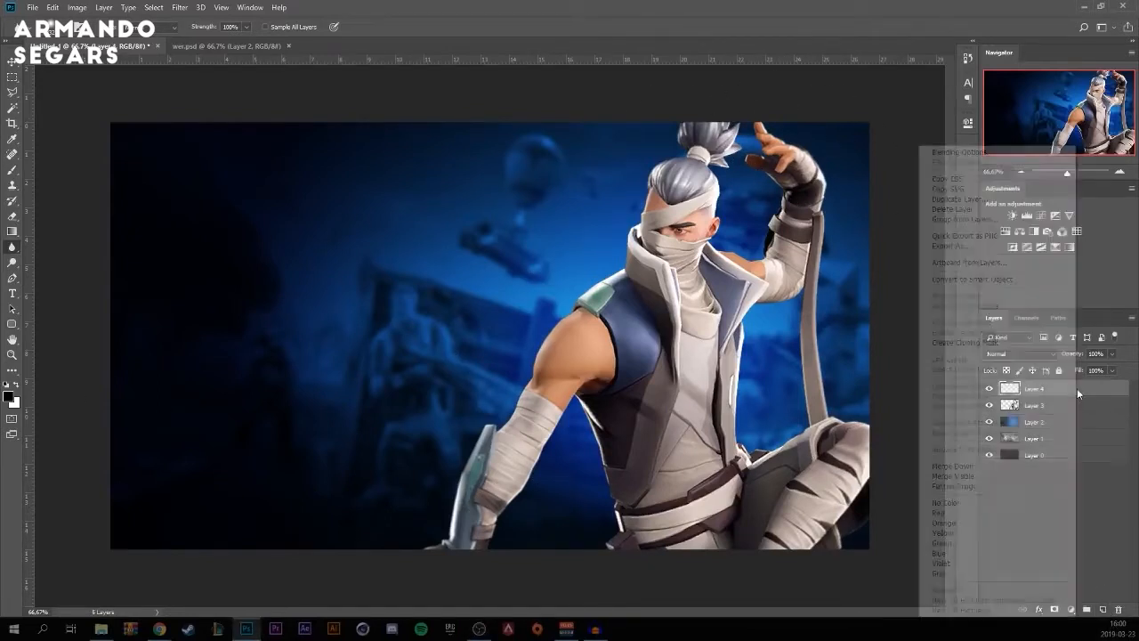
{"action": "left_click", "coordinate": [964, 343]}
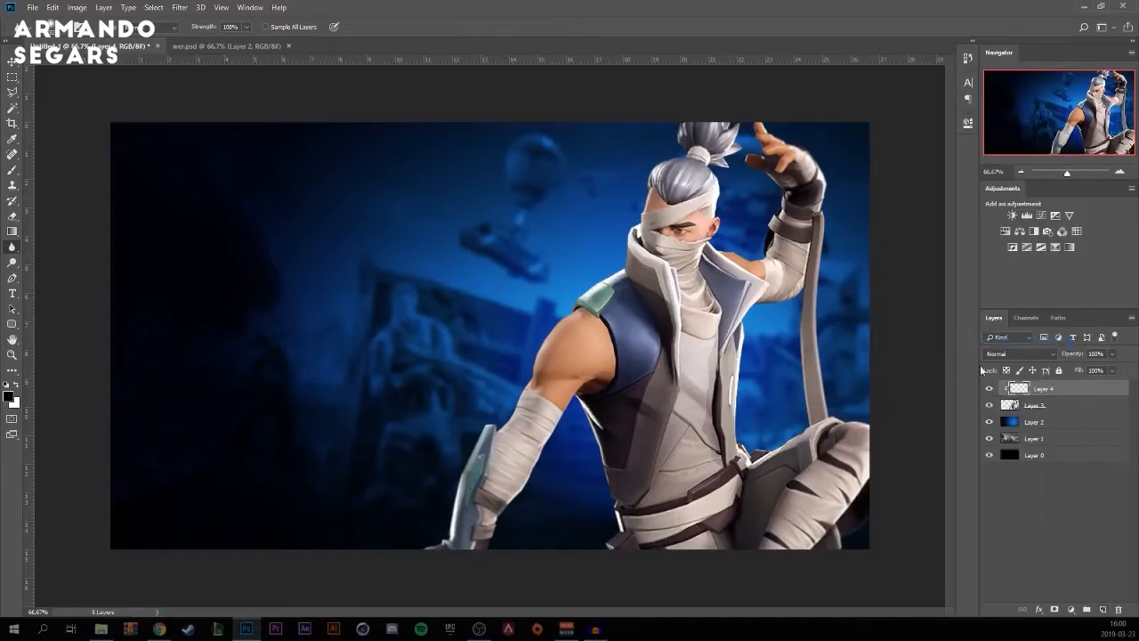
Paint soft black shadows with a large brush over the character's waist, legs, raised arm, hair and lowered forearm.
{"action": "key", "text": "b"}
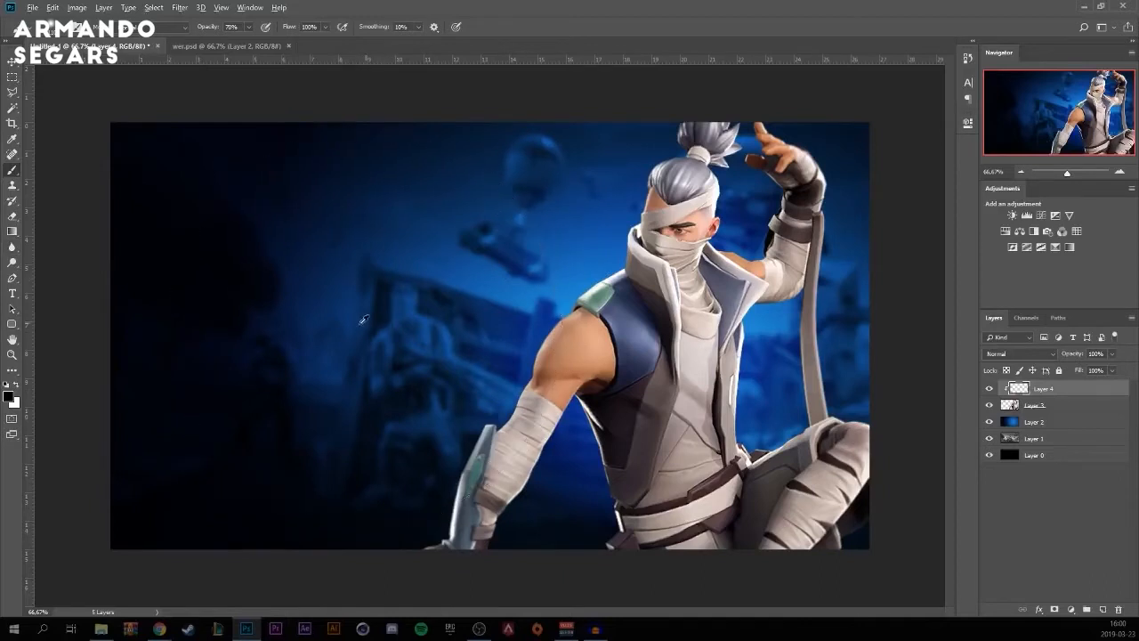
{"action": "mouse_move", "coordinate": [359, 324]}
{"action": "left_mouse_down"}
{"action": "mouse_move", "coordinate": [223, 328]}
{"action": "mouse_move", "coordinate": [403, 316]}
{"action": "mouse_move", "coordinate": [262, 326]}
{"action": "mouse_move", "coordinate": [304, 326]}
{"action": "left_mouse_up"}
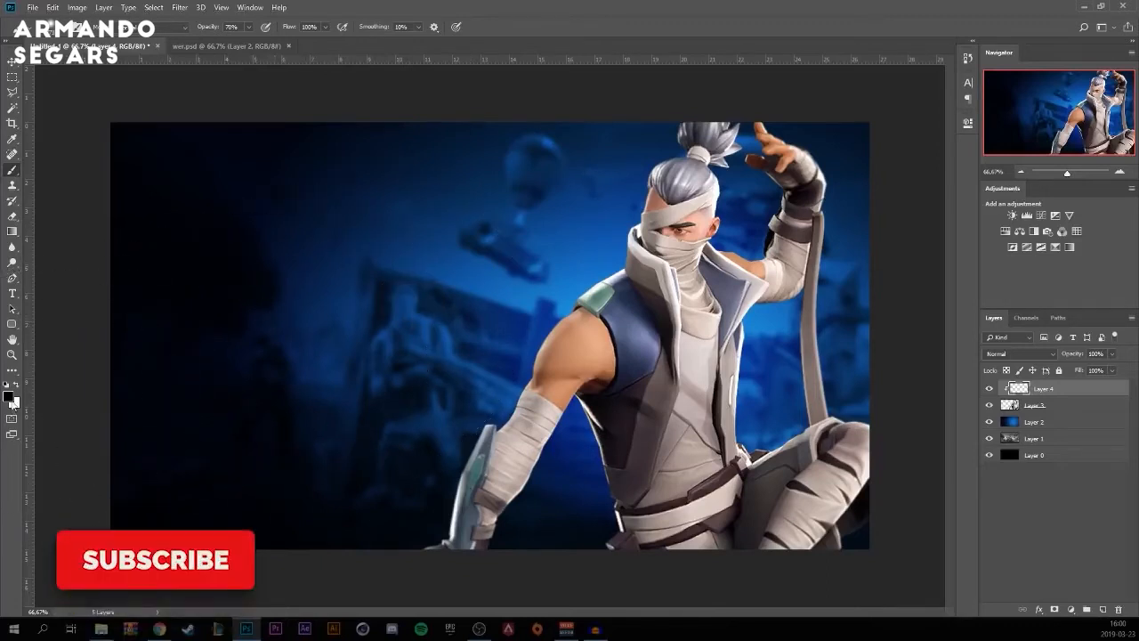
{"action": "left_click", "coordinate": [616, 552]}
{"action": "left_click", "coordinate": [669, 556]}
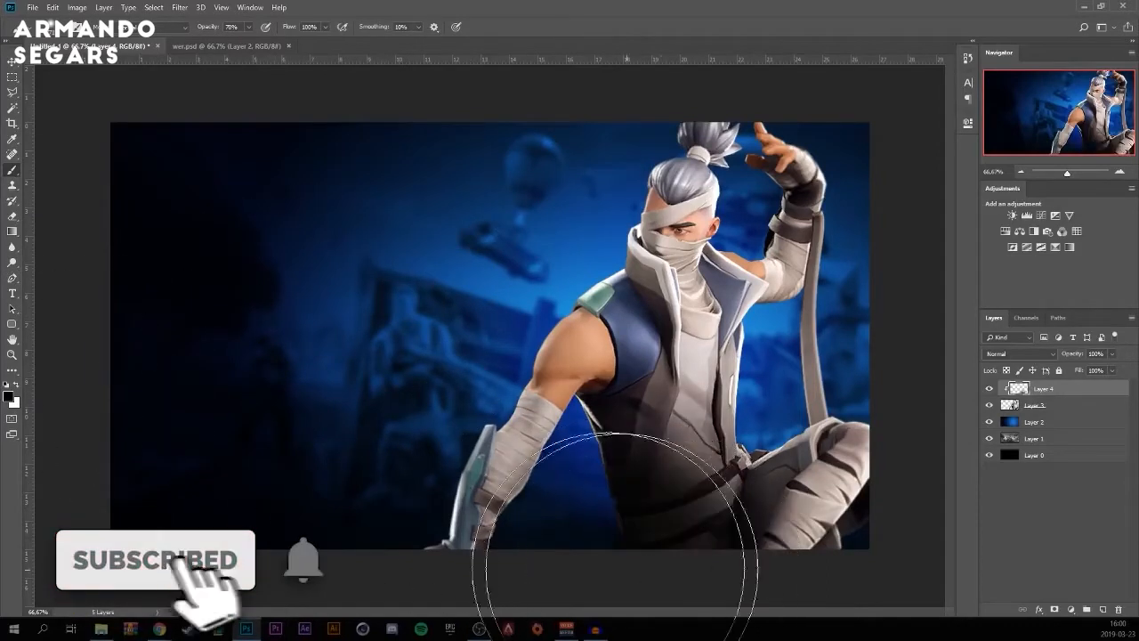
{"action": "left_click", "coordinate": [917, 549]}
{"action": "left_click", "coordinate": [908, 541]}
{"action": "left_click", "coordinate": [897, 297]}
{"action": "left_click", "coordinate": [873, 298]}
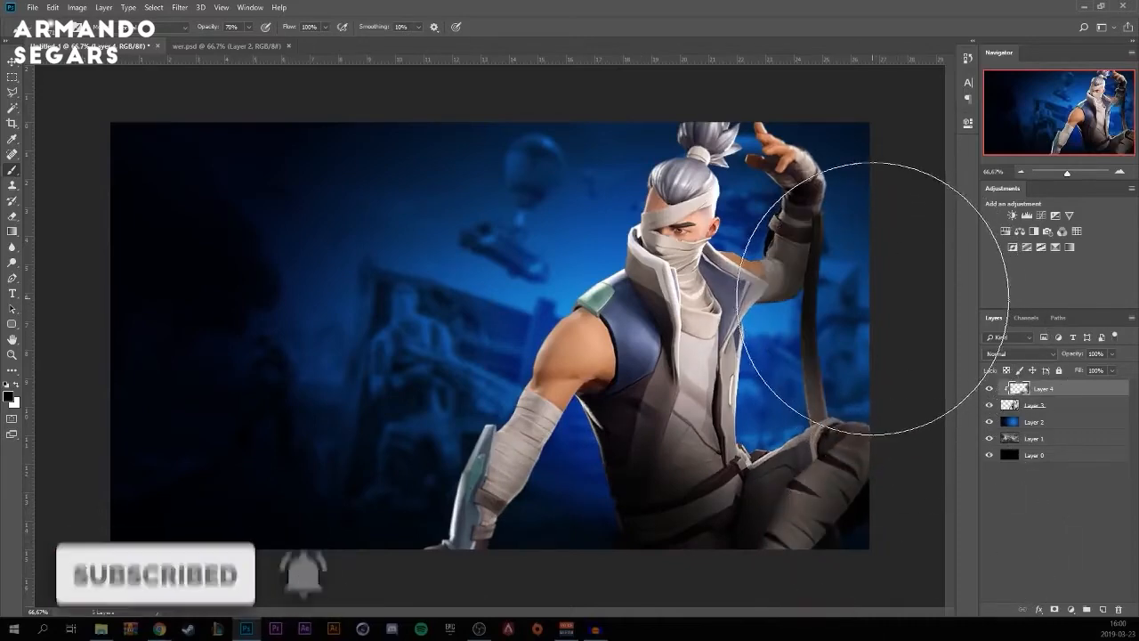
{"action": "left_click", "coordinate": [658, 76]}
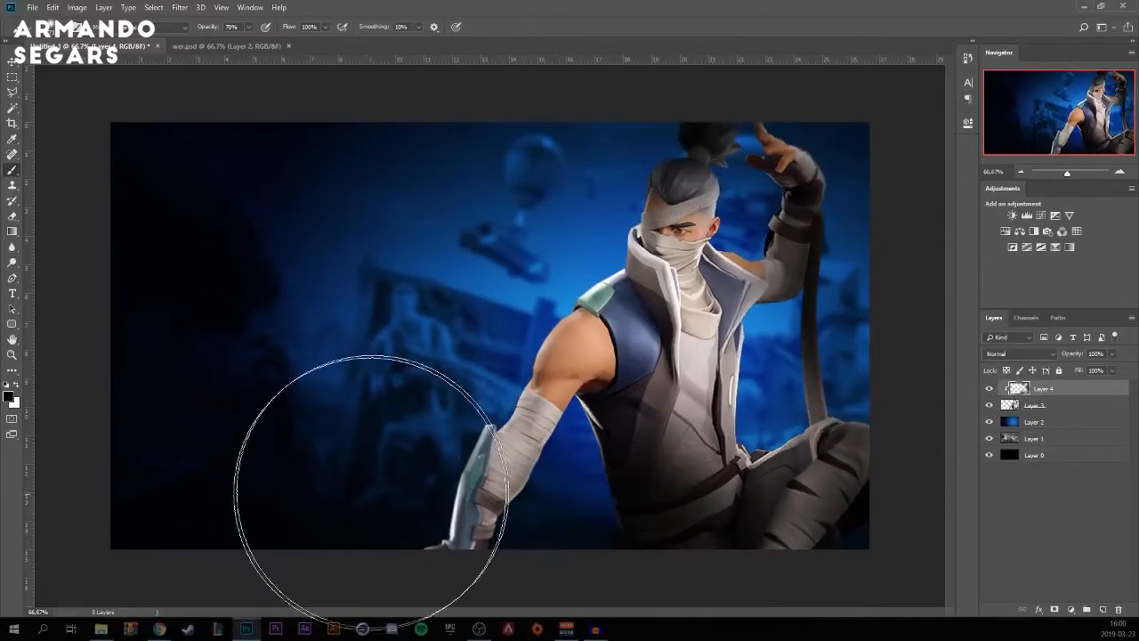
{"action": "left_click", "coordinate": [488, 499]}
{"action": "left_click", "coordinate": [534, 483]}
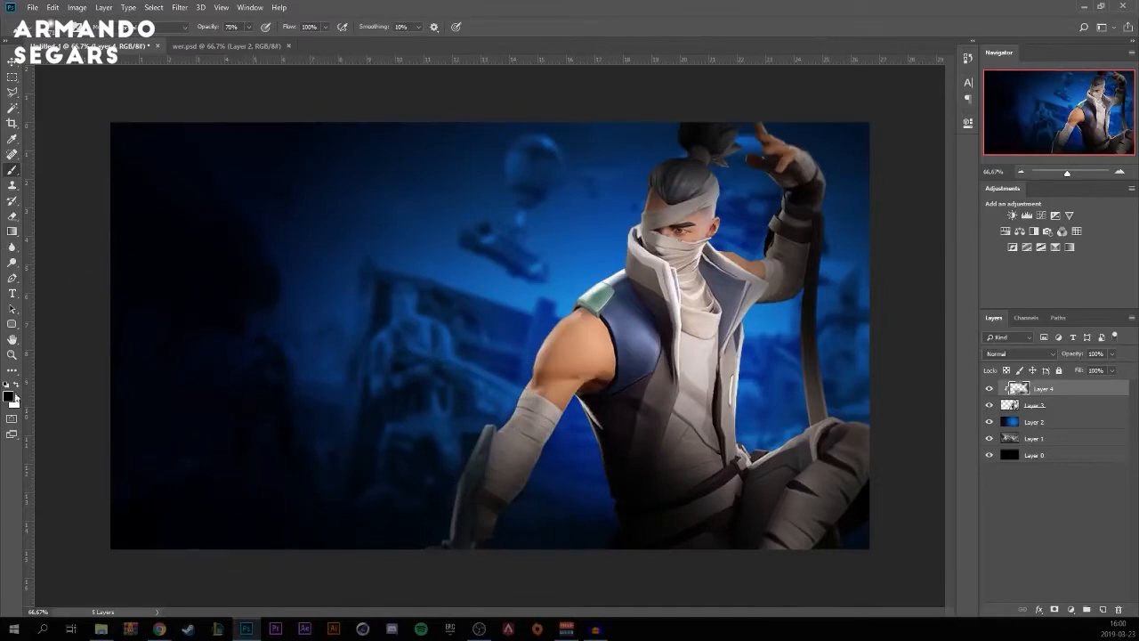
Paint soft white highlights over the character's head, shoulder, raised arm, knee and side of the torso.
{"action": "left_click", "coordinate": [16, 384]}
{"action": "right_click", "coordinate": [472, 294]}
{"action": "mouse_move", "coordinate": [455, 272]}
{"action": "left_mouse_down"}
{"action": "mouse_move", "coordinate": [359, 283]}
{"action": "mouse_move", "coordinate": [383, 274]}
{"action": "left_mouse_up"}
{"action": "left_click_drag", "start_coordinate": [562, 265], "coordinate": [475, 338]}
{"action": "left_click", "coordinate": [787, 372]}
{"action": "left_click_drag", "start_coordinate": [595, 211], "coordinate": [756, 239]}
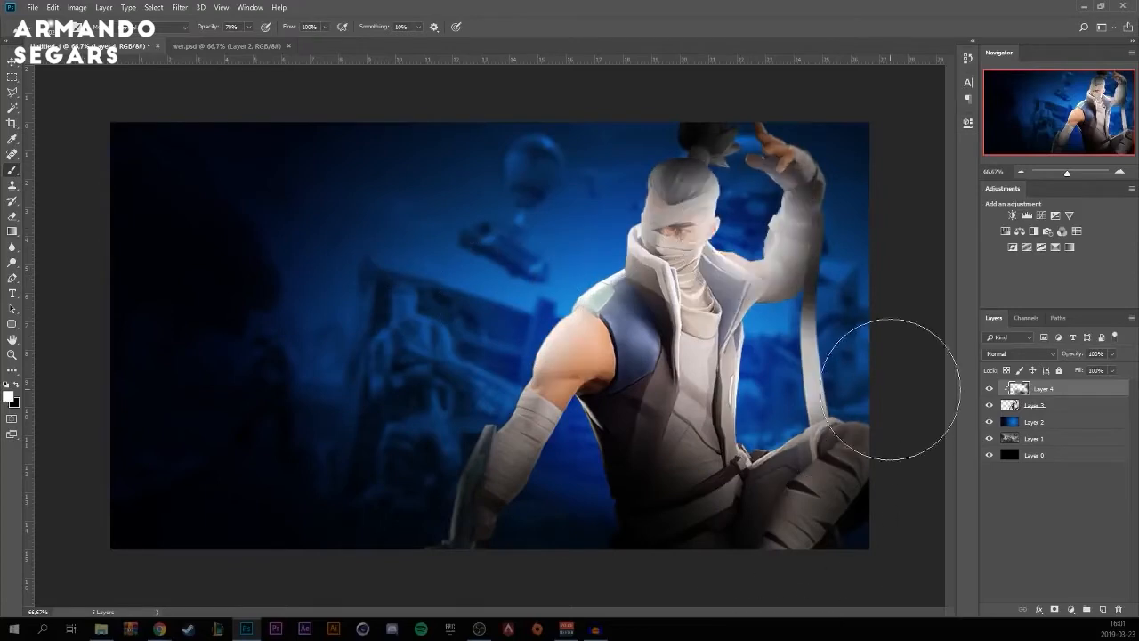
{"action": "left_click", "coordinate": [881, 417]}
{"action": "left_click", "coordinate": [606, 439]}
Set the black-and-white shading layer's blending mode to Soft Light and lower its fill.
{"action": "left_click", "coordinate": [1018, 353]}
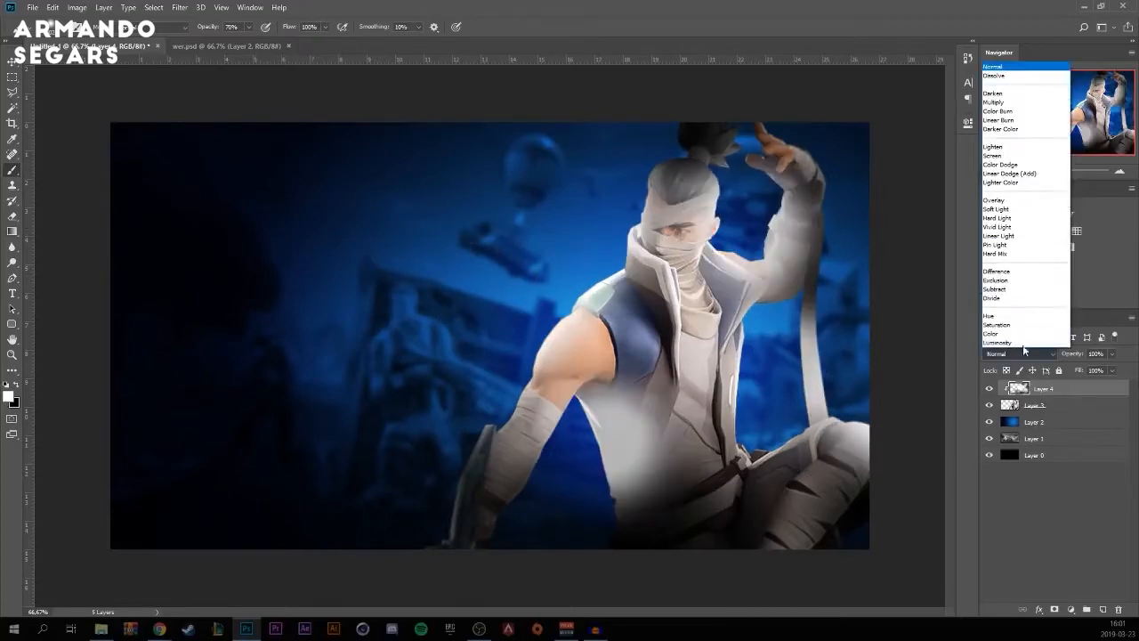
{"action": "left_click", "coordinate": [1012, 210]}
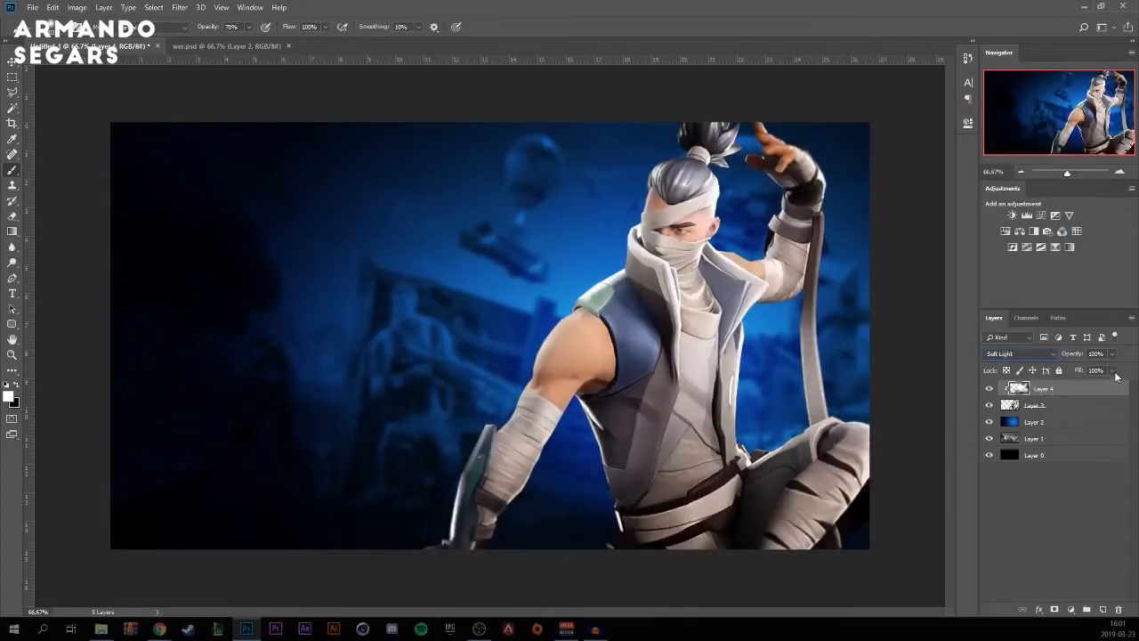
{"action": "left_click", "coordinate": [1113, 372]}
{"action": "left_click_drag", "start_coordinate": [1084, 385], "coordinate": [1092, 384]}
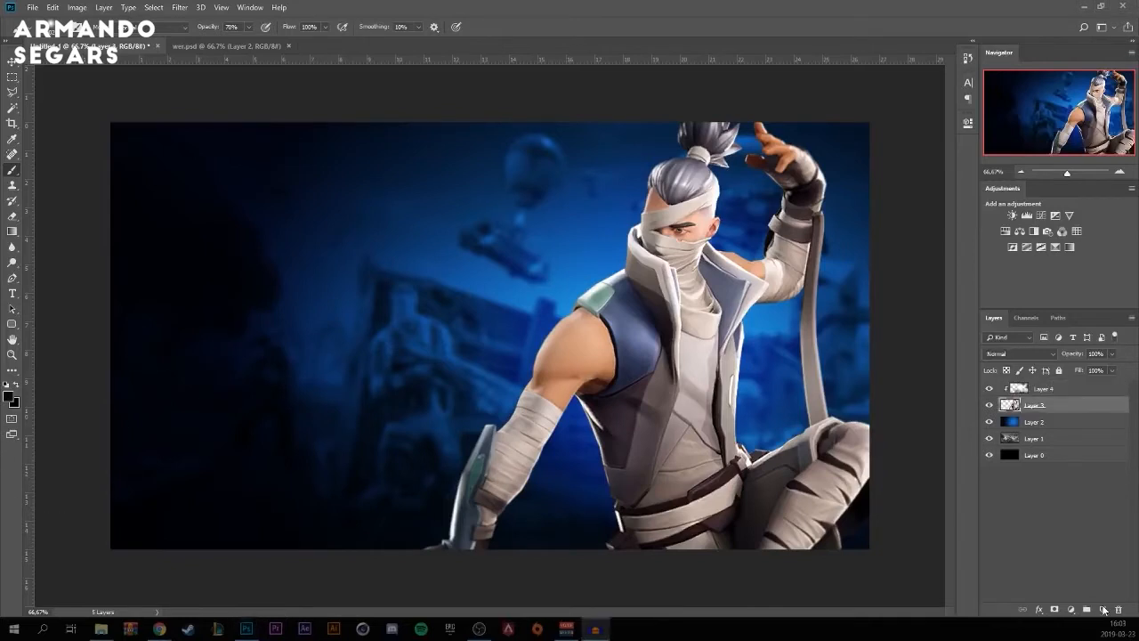
On a new layer clipped directly above the character, brush dark blue sampled from the background over the waist, legs, forearm, raised hand and hair.
{"action": "left_click", "coordinate": [1102, 610]}
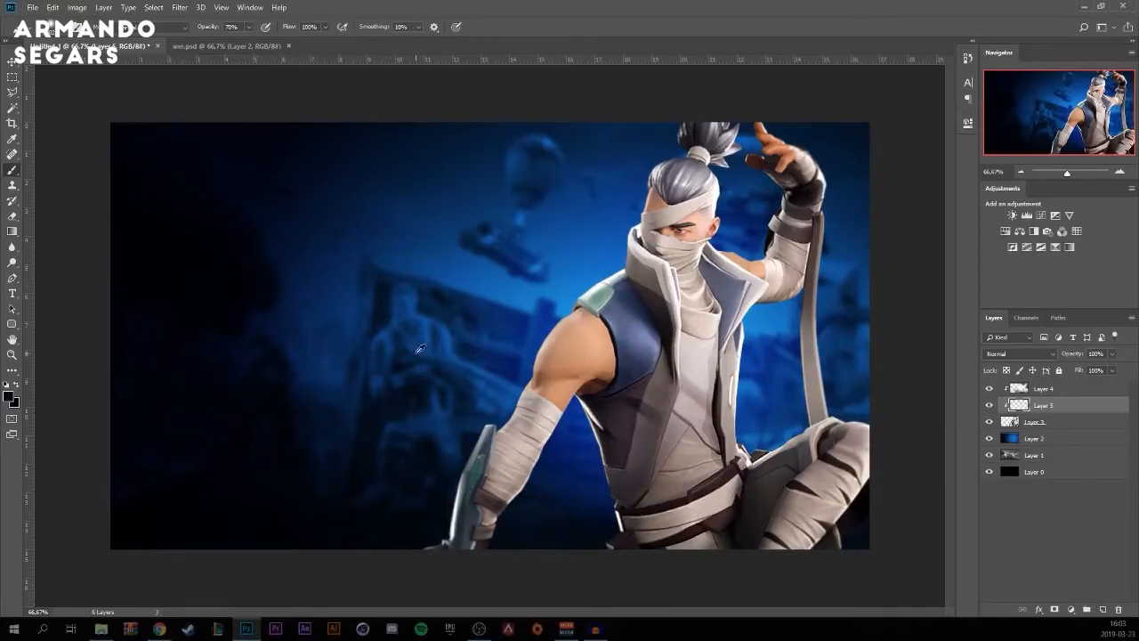
{"action": "left_click", "coordinate": [402, 405], "text": "alt"}
{"action": "left_click_drag", "start_coordinate": [348, 419], "coordinate": [380, 416]}
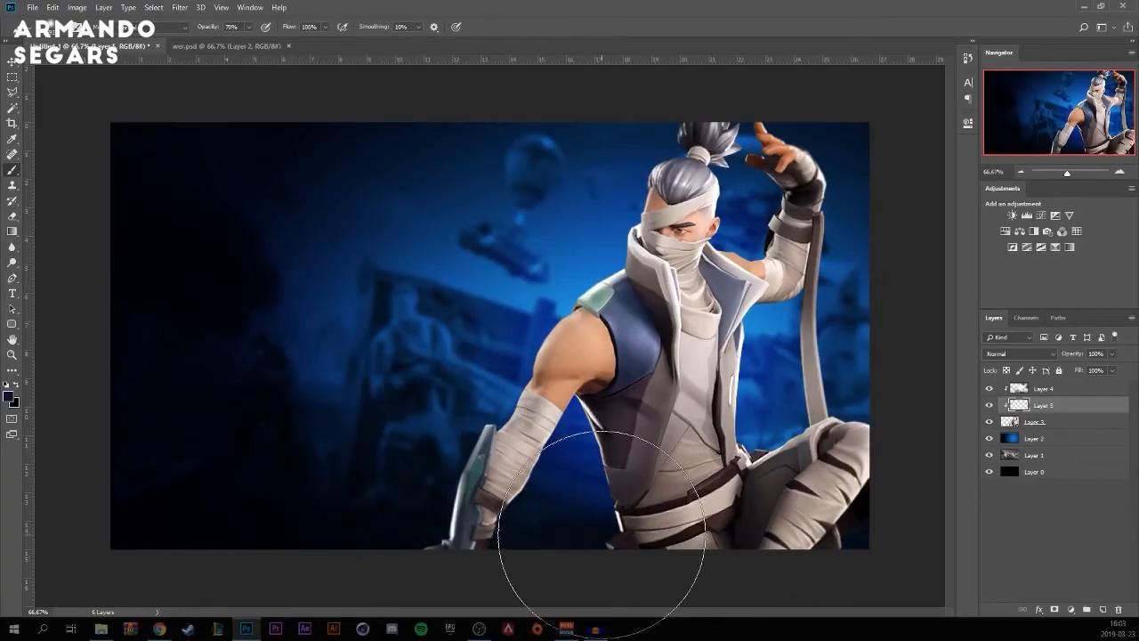
{"action": "left_click", "coordinate": [603, 537]}
{"action": "left_click", "coordinate": [797, 598]}
{"action": "left_click", "coordinate": [905, 538]}
{"action": "left_click", "coordinate": [427, 581]}
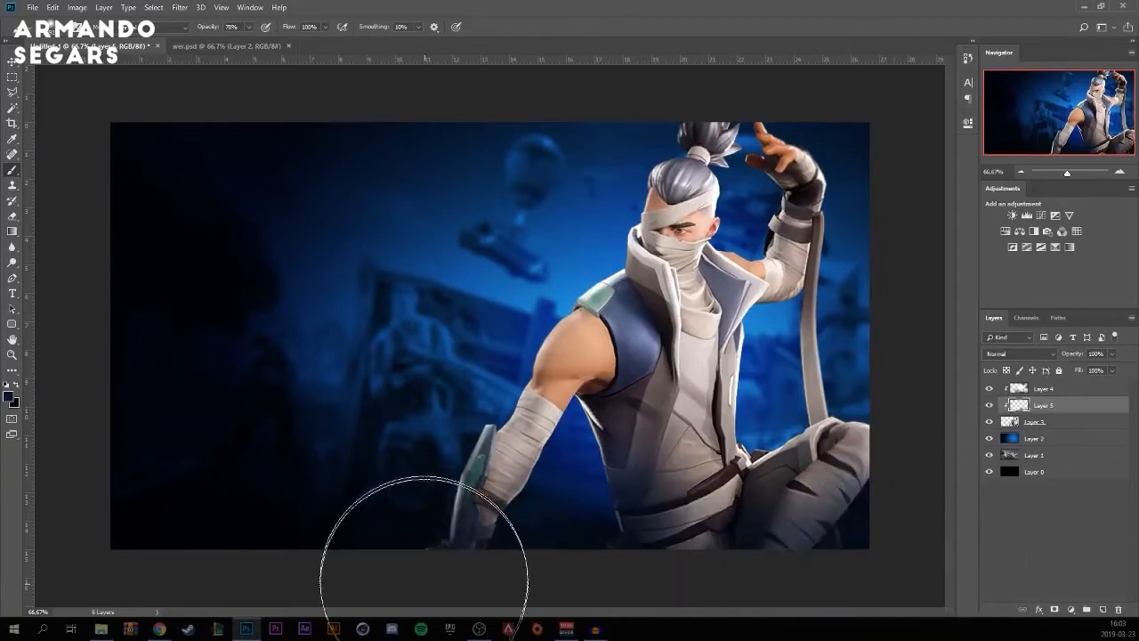
{"action": "mouse_move", "coordinate": [424, 581]}
{"action": "left_mouse_down"}
{"action": "mouse_move", "coordinate": [375, 446]}
{"action": "mouse_move", "coordinate": [397, 419]}
{"action": "mouse_move", "coordinate": [354, 434]}
{"action": "left_mouse_up"}
{"action": "left_click", "coordinate": [554, 538]}
{"action": "left_click", "coordinate": [911, 351]}
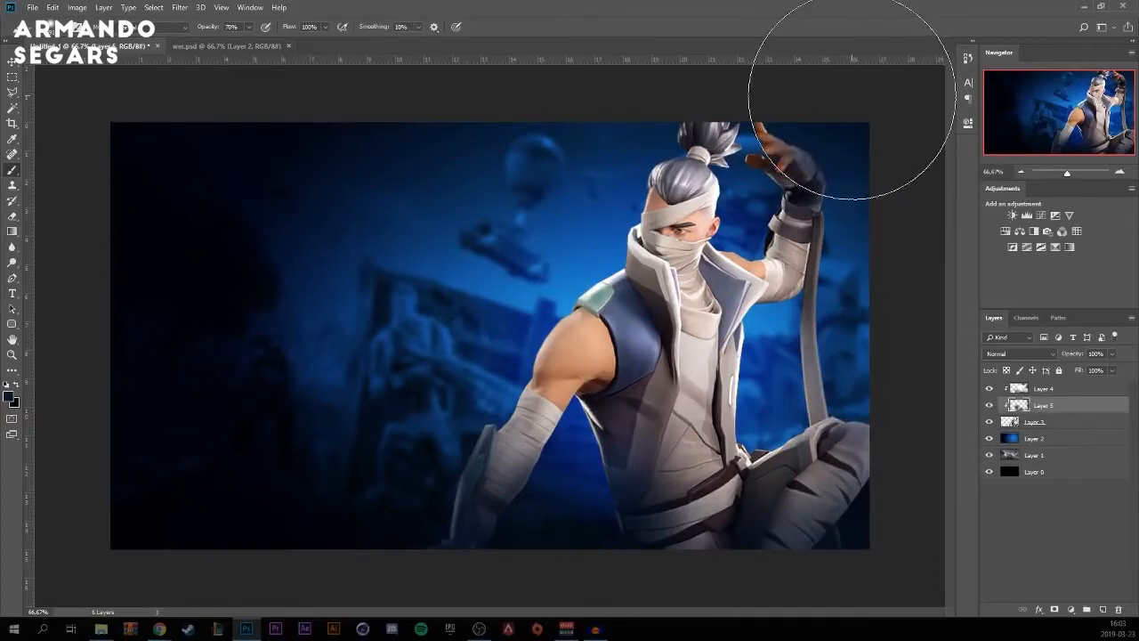
{"action": "left_click", "coordinate": [669, 83]}
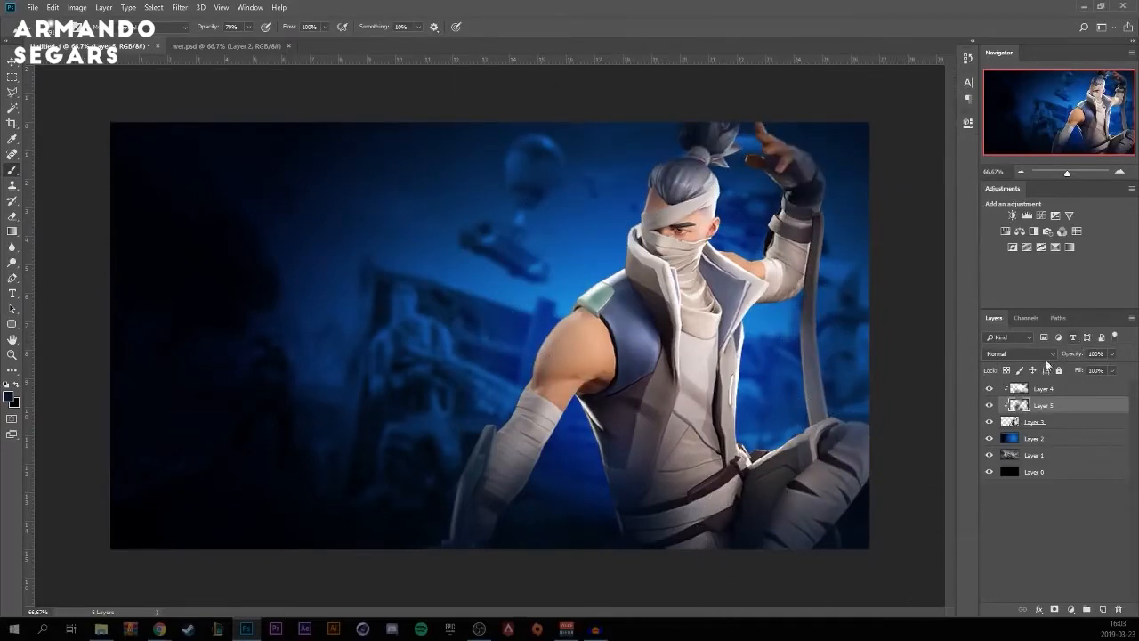
Set the dark blue shading layer's blending mode to Hard Light and lower its fill.
{"action": "left_click", "coordinate": [1020, 353]}
{"action": "left_click", "coordinate": [1023, 221]}
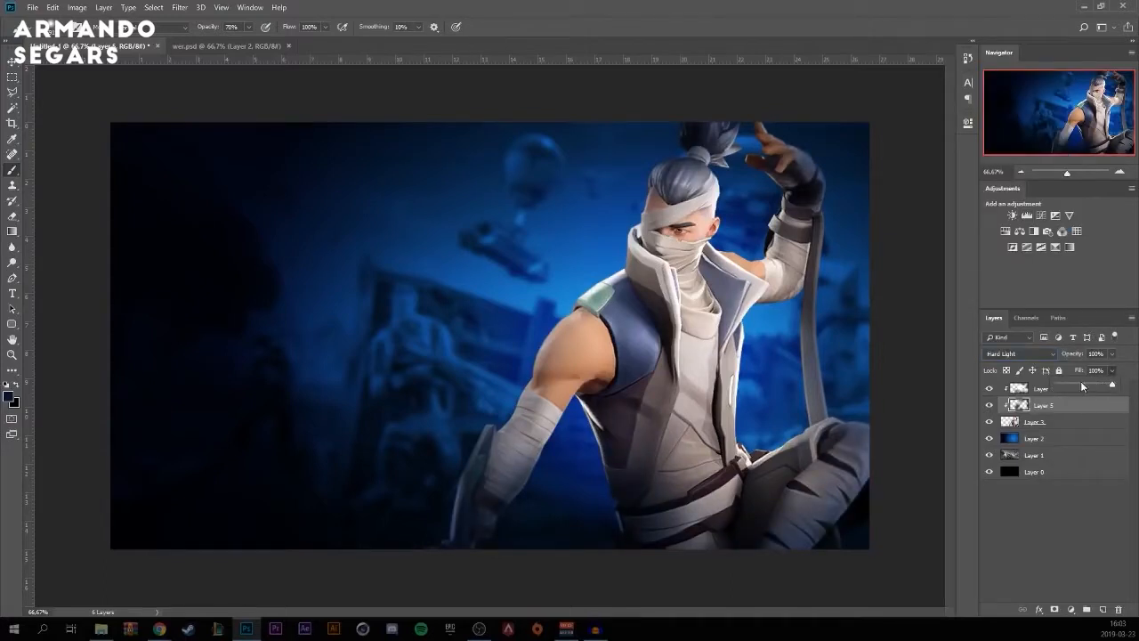
Paint a soft blue glow on a new layer behind the character and set its blending mode to Linear Dodge (Add).
{"action": "left_click", "coordinate": [1036, 438]}
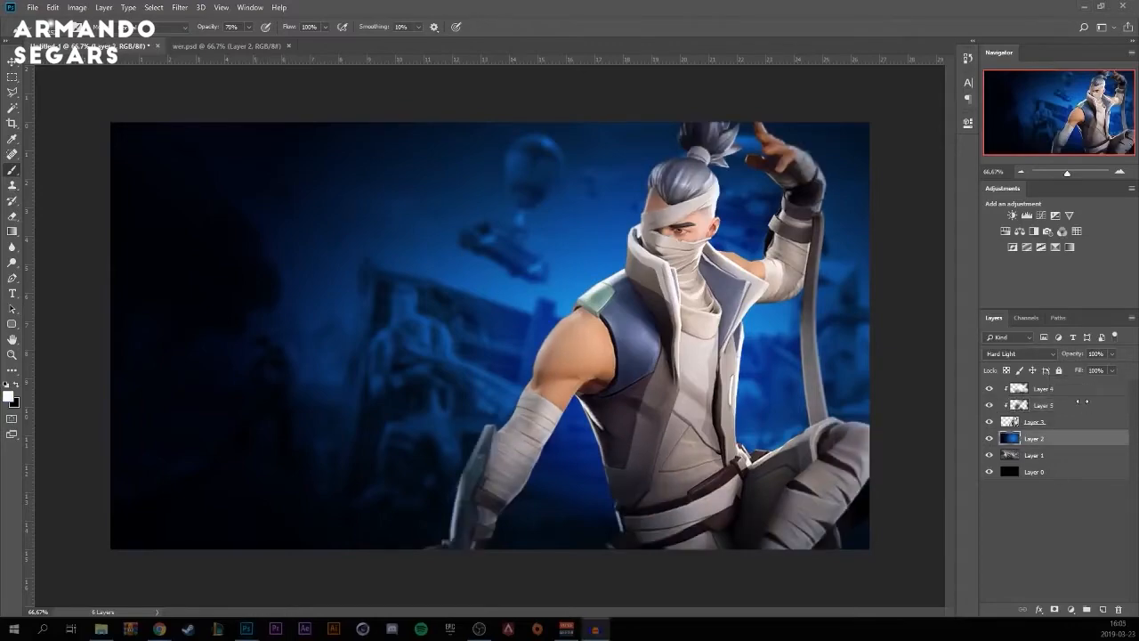
{"action": "left_click", "coordinate": [1103, 611]}
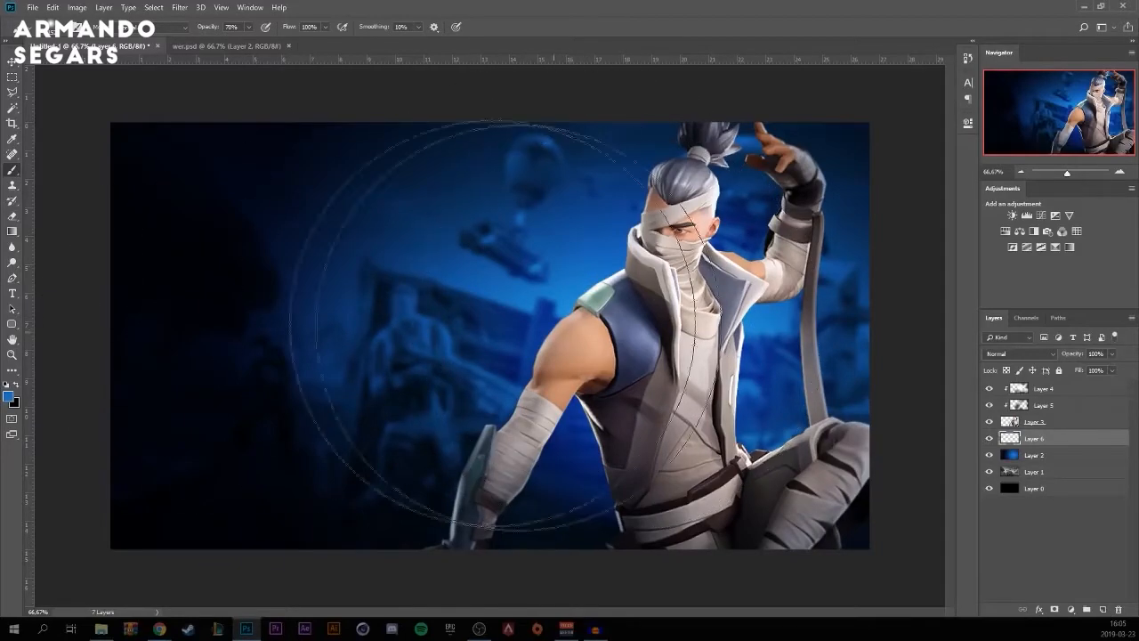
{"action": "left_click_drag", "start_coordinate": [494, 319], "coordinate": [468, 317]}
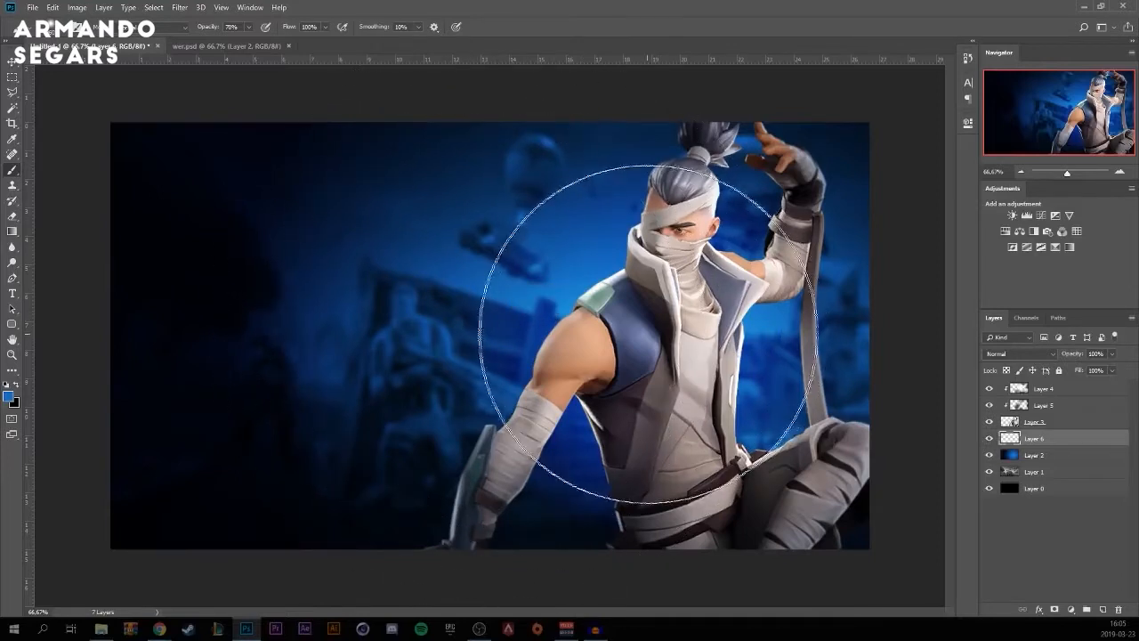
{"action": "left_click", "coordinate": [1009, 354]}
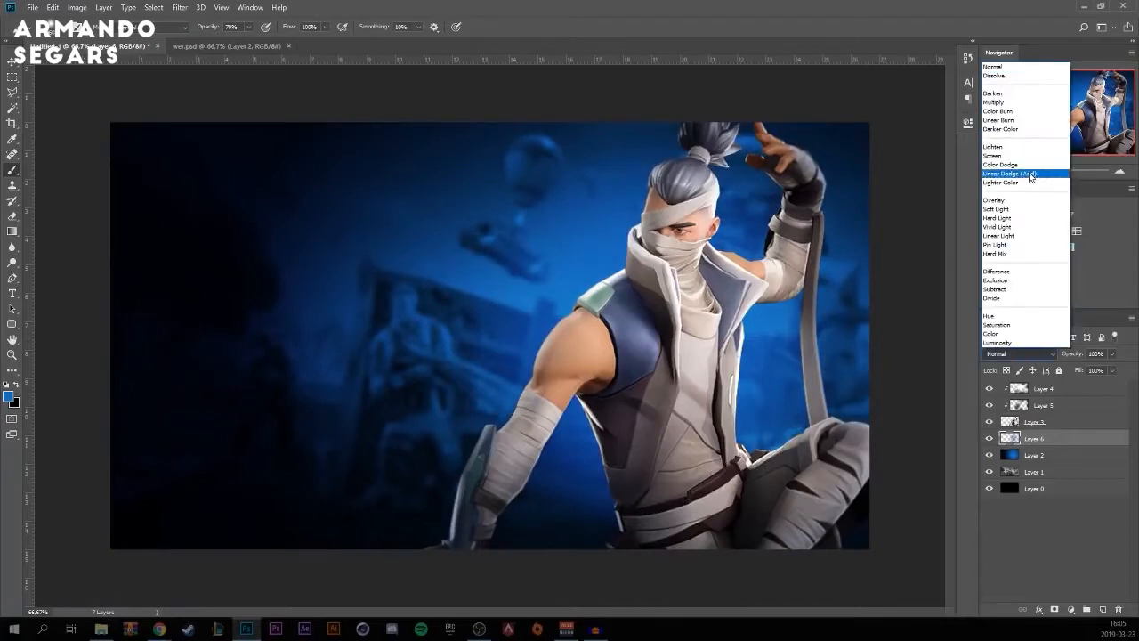
{"action": "left_click", "coordinate": [1030, 175]}
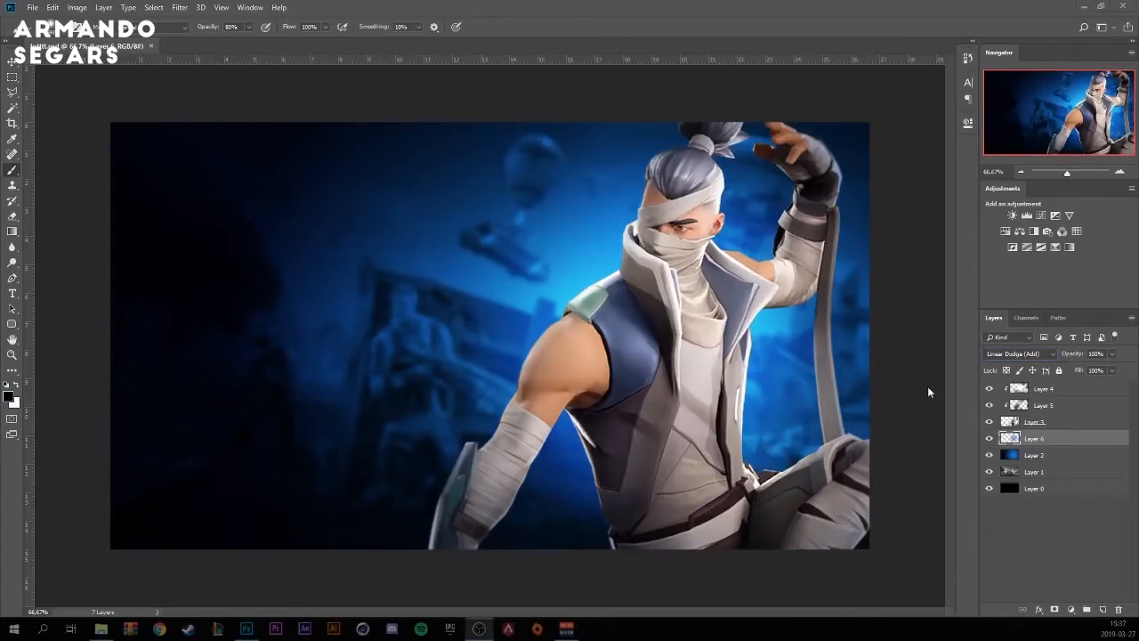
Paint a soft white glow on a new layer behind the character, blend it as Soft Light and lower its fill to about 78%.
{"action": "left_click", "coordinate": [1104, 610]}
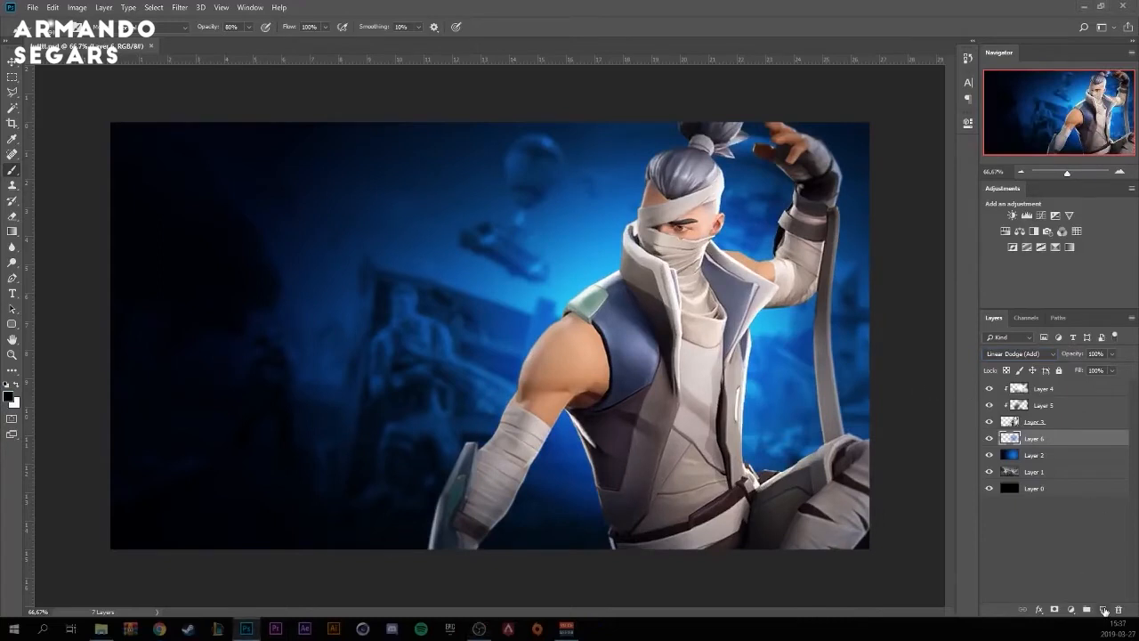
{"action": "left_click", "coordinate": [17, 386]}
{"action": "left_click_drag", "start_coordinate": [377, 350], "coordinate": [432, 349]}
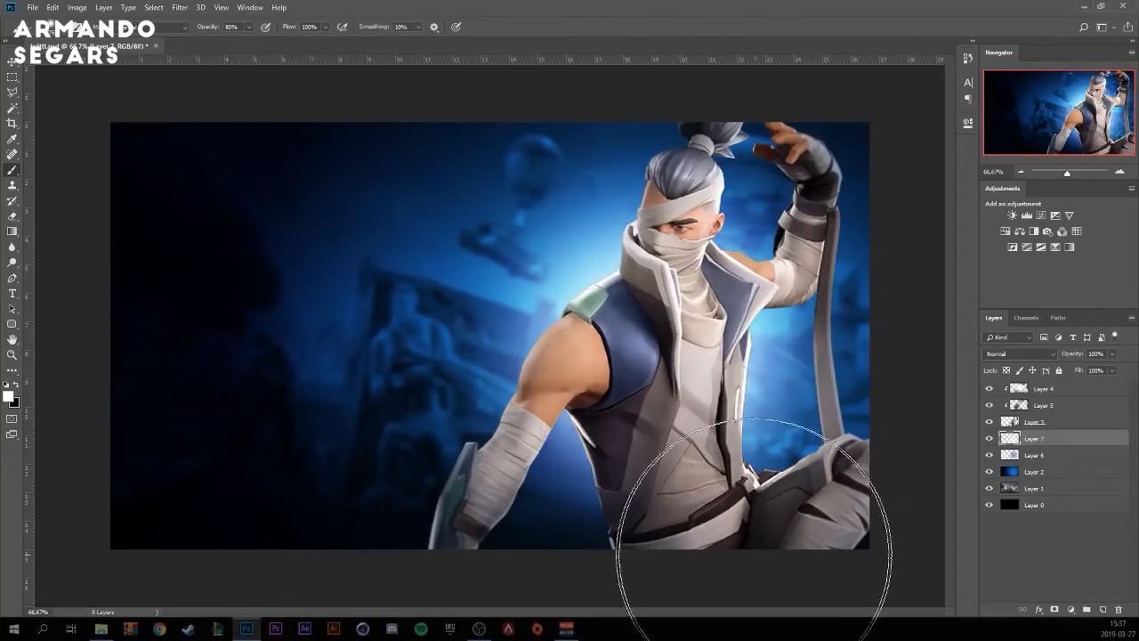
{"action": "left_click", "coordinate": [699, 338]}
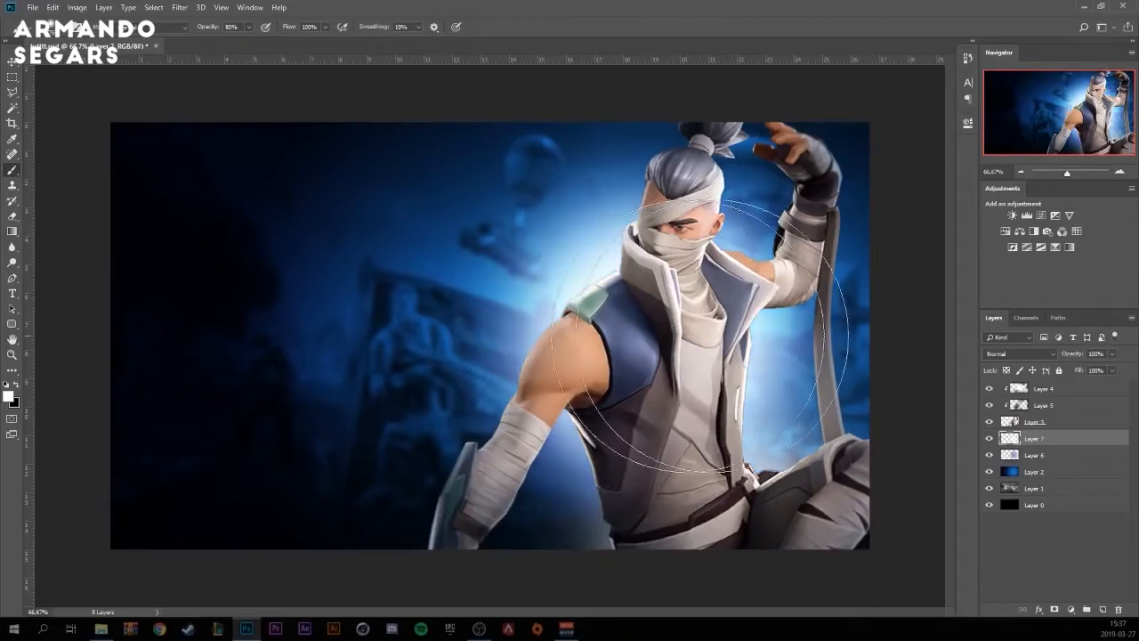
{"action": "left_click", "coordinate": [1014, 353]}
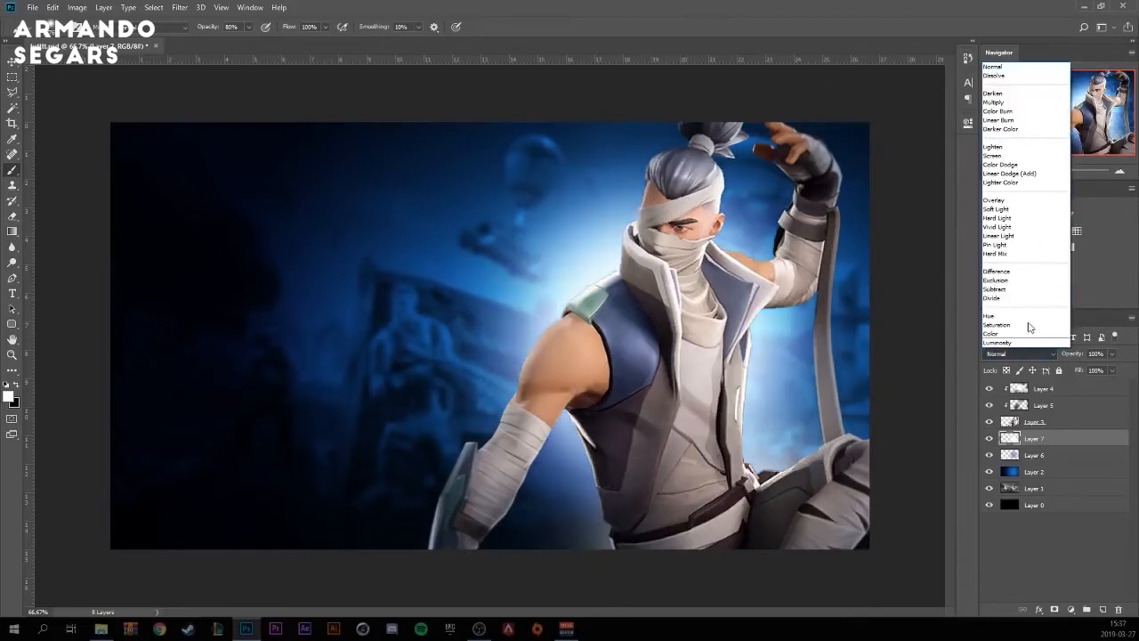
{"action": "left_click", "coordinate": [1005, 210]}
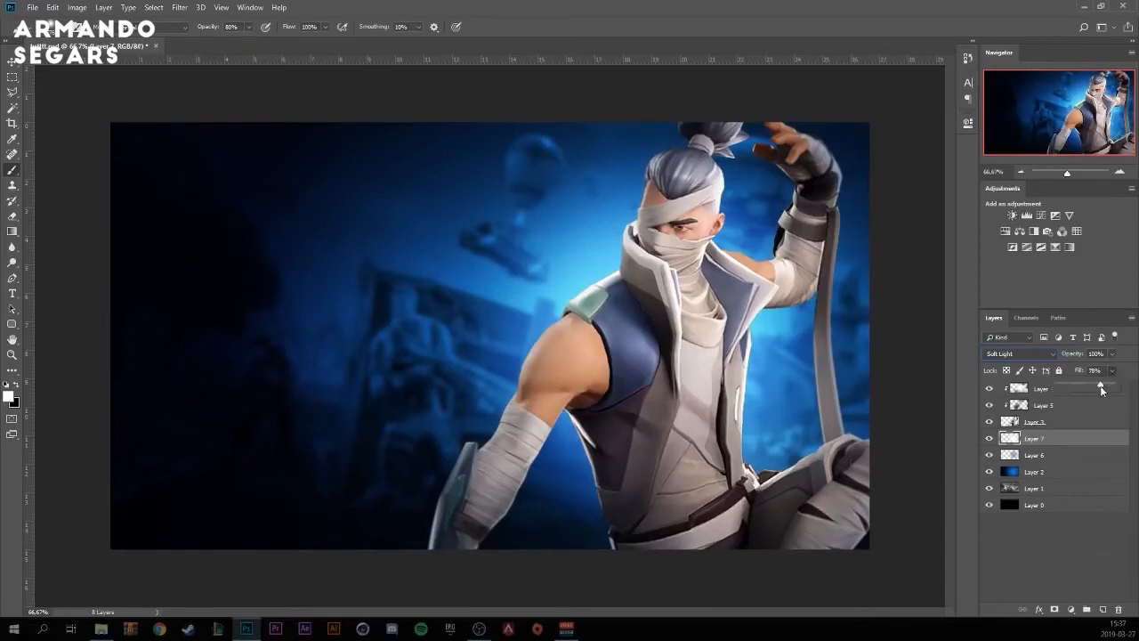
{"action": "mouse_move", "coordinate": [1083, 386]}
{"action": "left_mouse_down"}
{"action": "mouse_move", "coordinate": [1053, 386]}
{"action": "mouse_move", "coordinate": [1110, 392]}
{"action": "mouse_move", "coordinate": [1101, 387]}
{"action": "left_mouse_up"}
Add a subtle white glow behind the character's torso on another new layer, using a smaller soft brush.
{"action": "left_click", "coordinate": [1104, 610]}
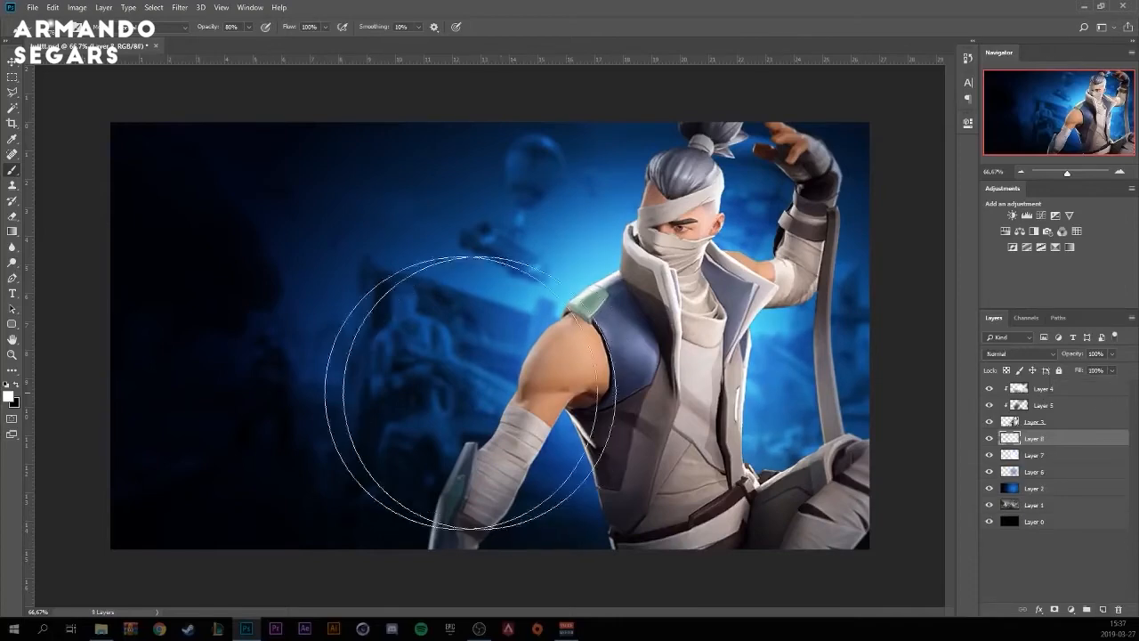
{"action": "left_click_drag", "start_coordinate": [660, 361], "coordinate": [610, 369]}
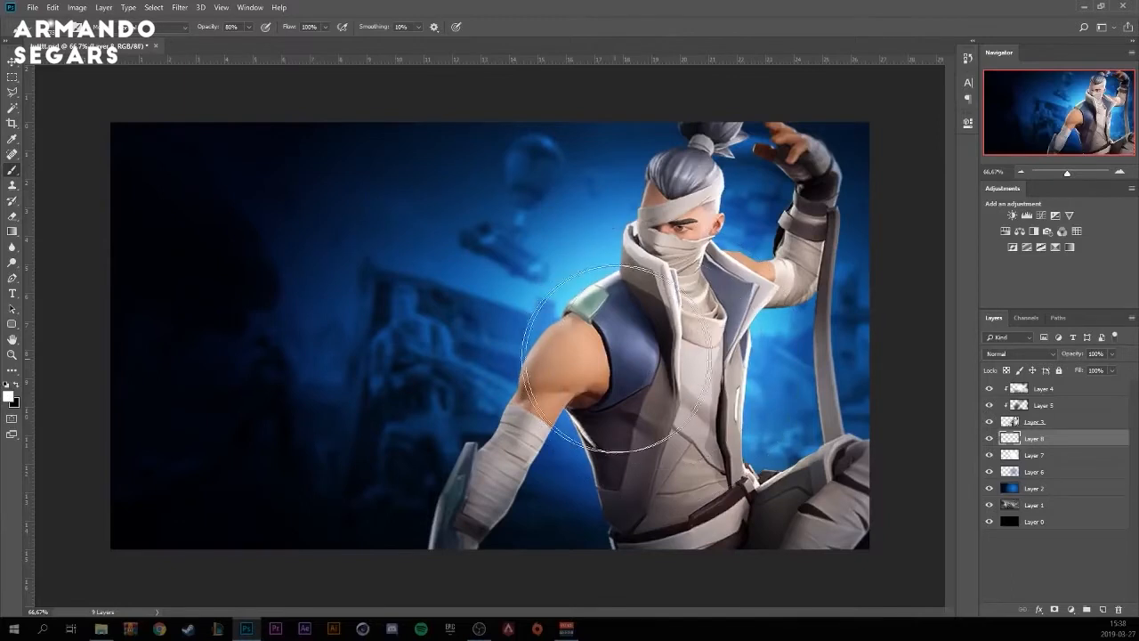
{"action": "left_click", "coordinate": [619, 352]}
{"action": "left_click", "coordinate": [683, 341]}
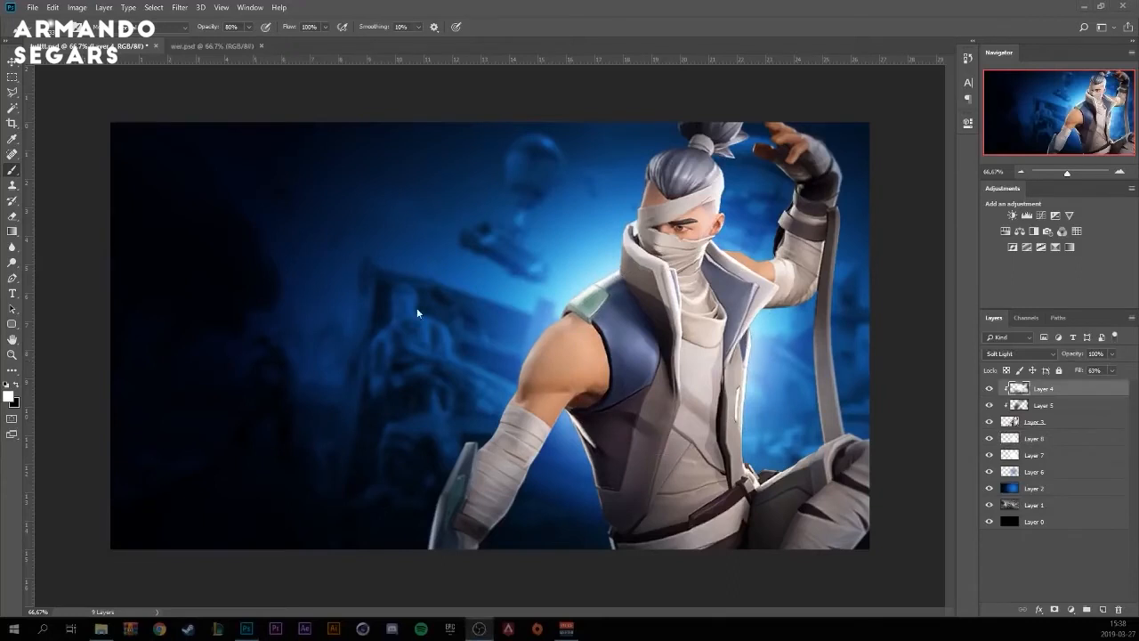
Add the text INSANE in Burbank Big Condensed Bold, coloured light grey d8dcdf, and place it in the upper dark area beside the character.
{"action": "left_click", "coordinate": [13, 295]}
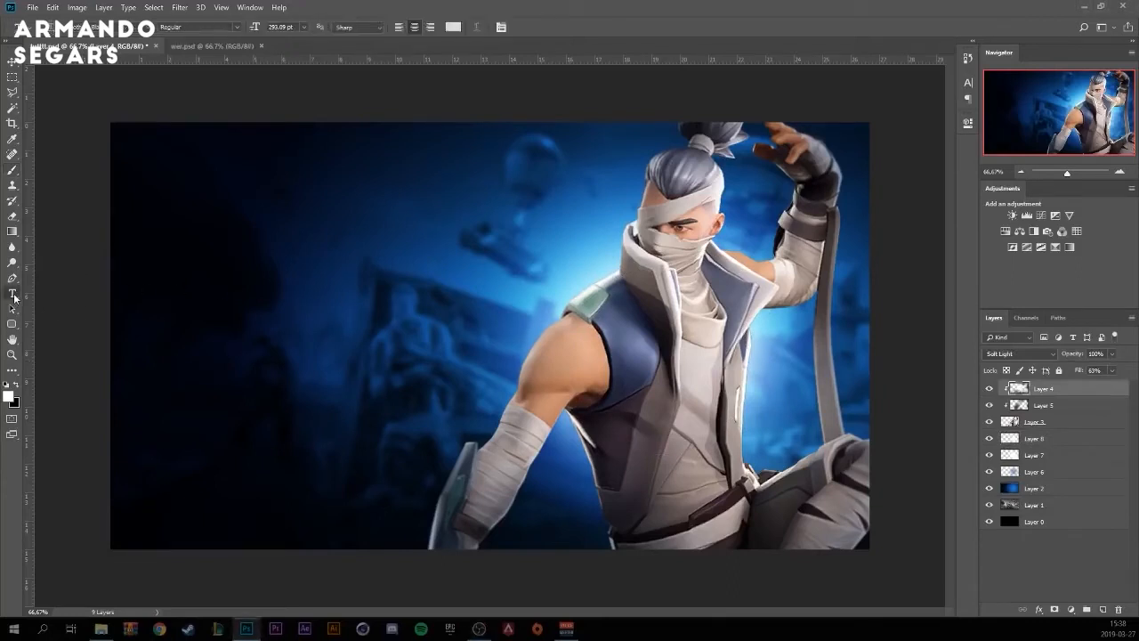
{"action": "left_click", "coordinate": [236, 256]}
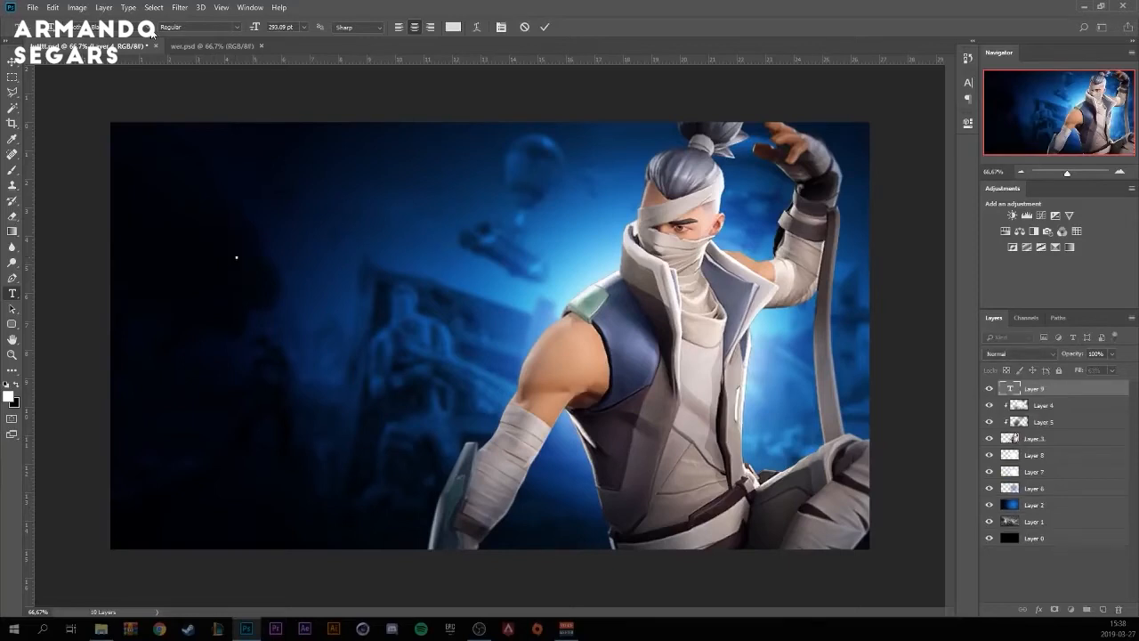
{"action": "left_click", "coordinate": [152, 28]}
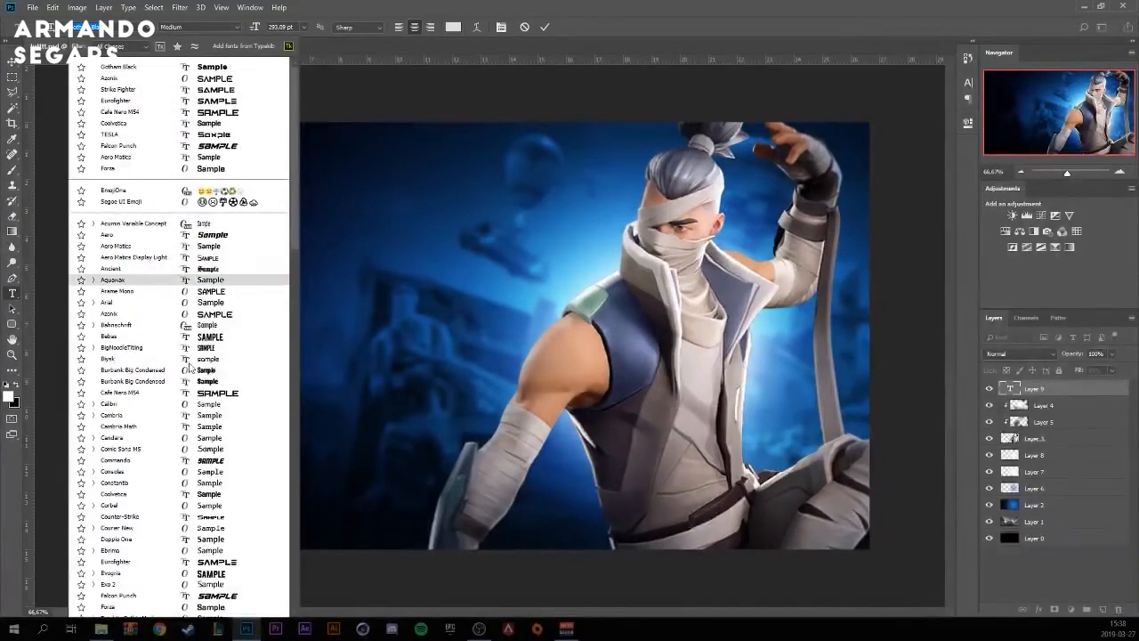
{"action": "left_click", "coordinate": [160, 377]}
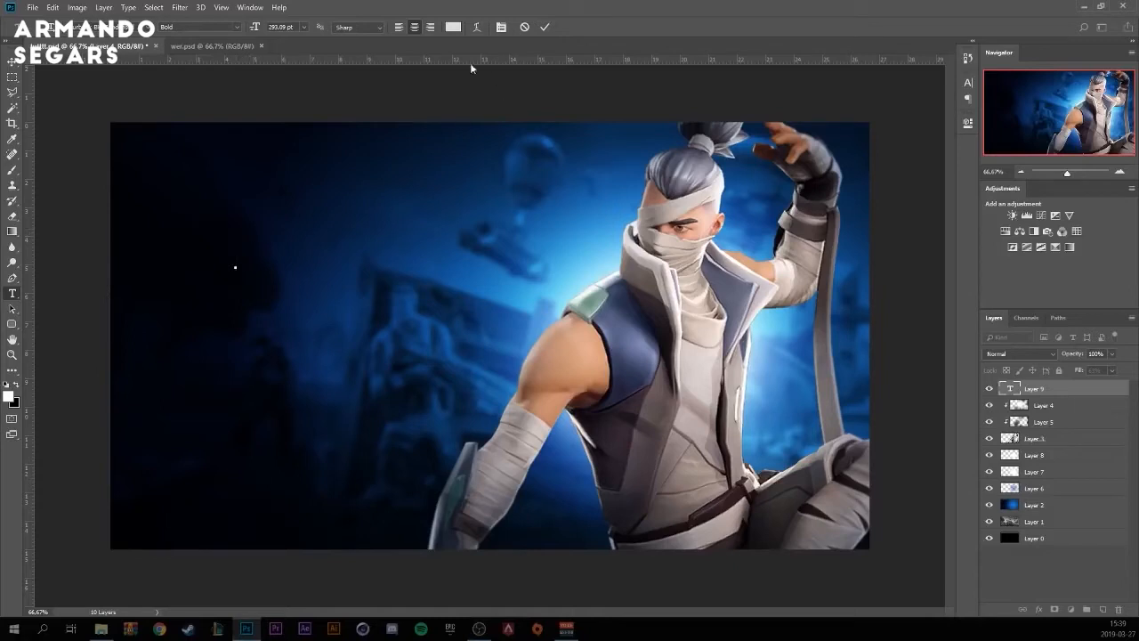
{"action": "left_click", "coordinate": [453, 26]}
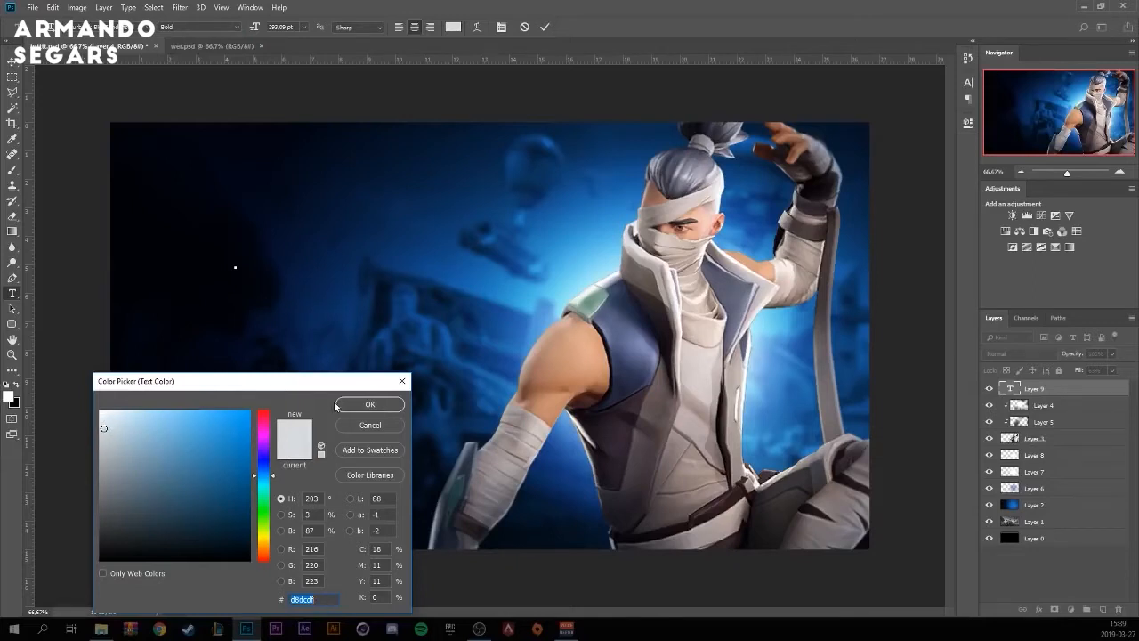
{"action": "left_click", "coordinate": [369, 404]}
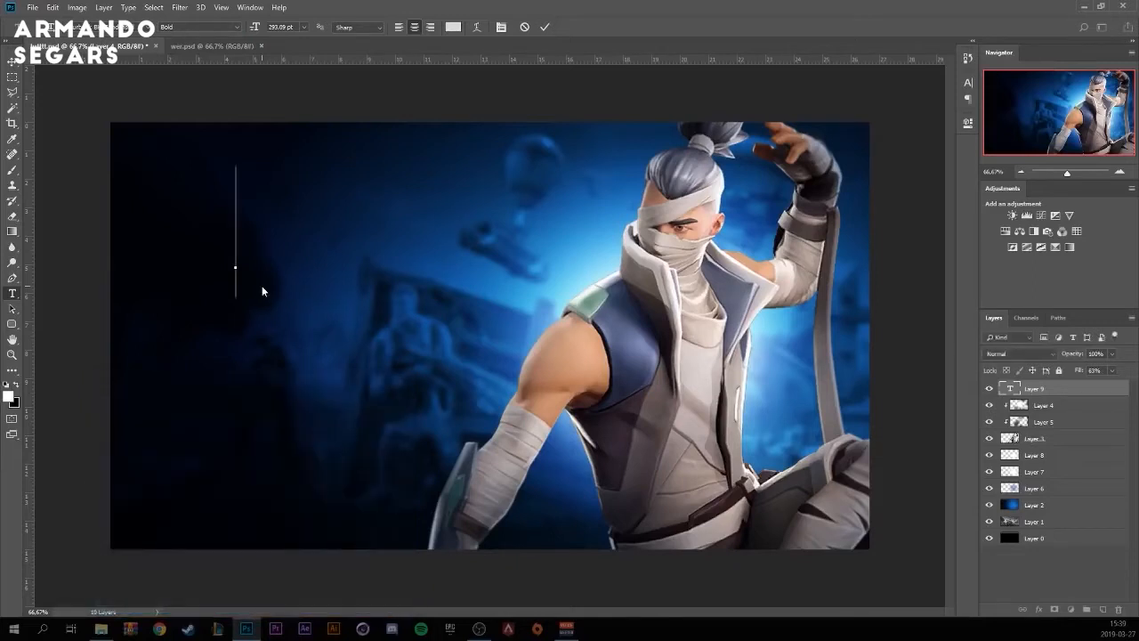
{"action": "type", "text": "INSANE"}
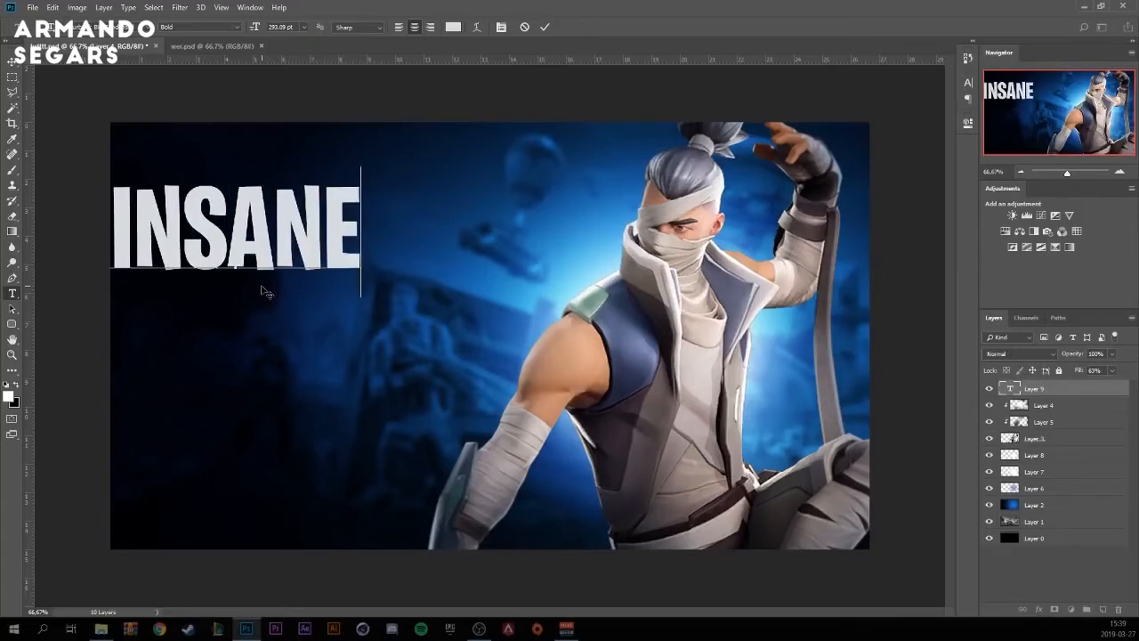
{"action": "left_click", "coordinate": [546, 27]}
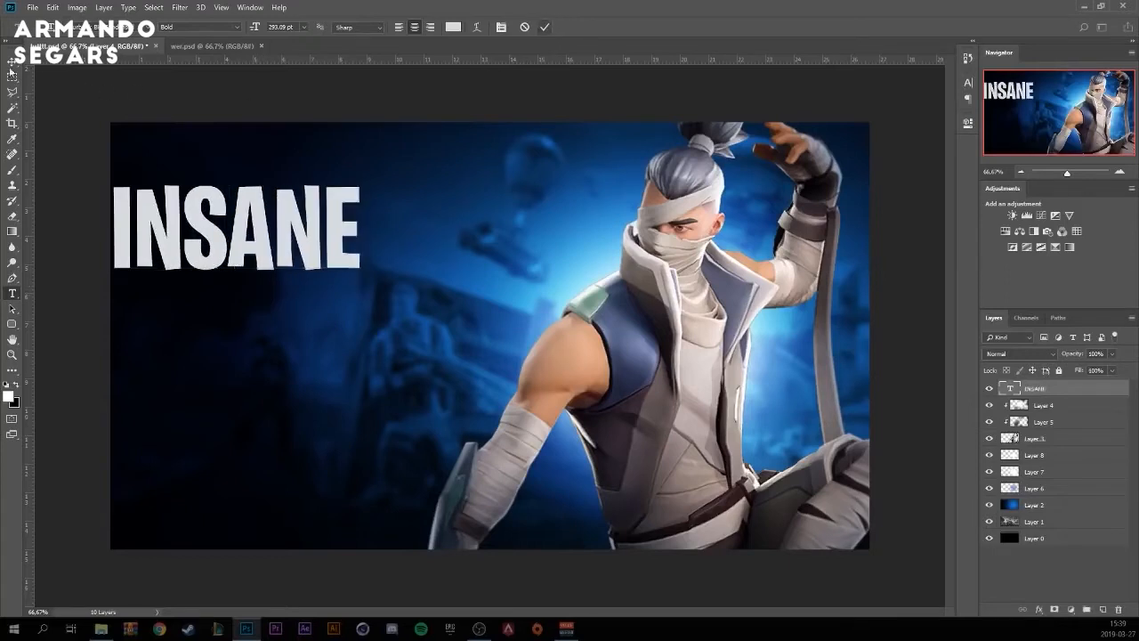
{"action": "left_click", "coordinate": [12, 61]}
{"action": "left_click_drag", "start_coordinate": [261, 210], "coordinate": [353, 228]}
Add a separate text line reading 18 KILL and position it directly beneath INSANE.
{"action": "key", "text": "t"}
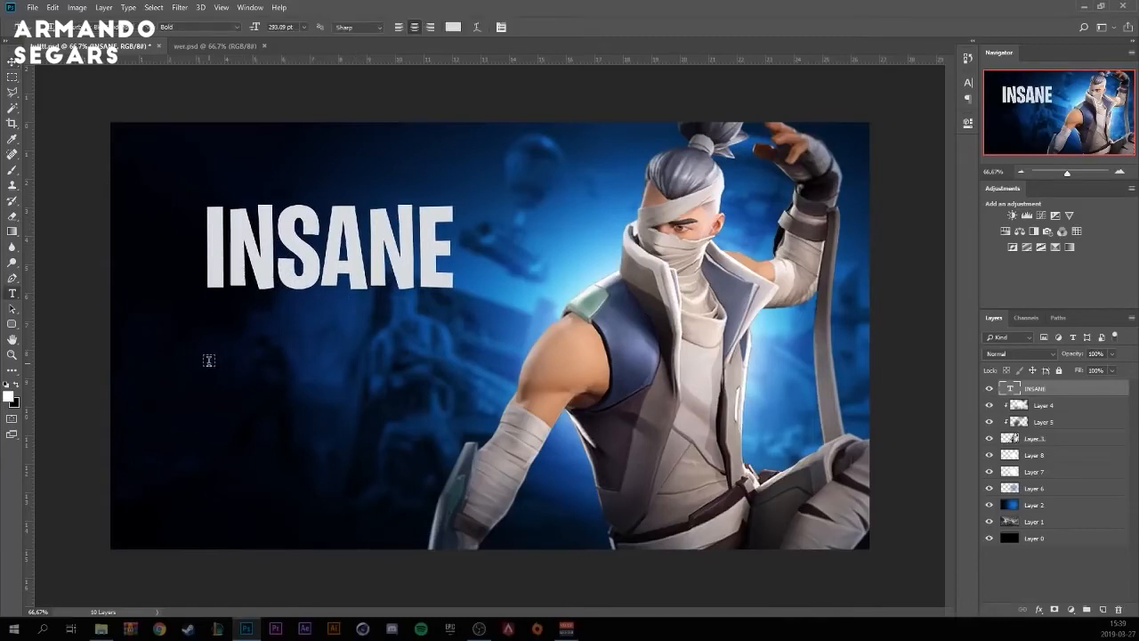
{"action": "left_click", "coordinate": [209, 363]}
{"action": "type", "text": "19"}
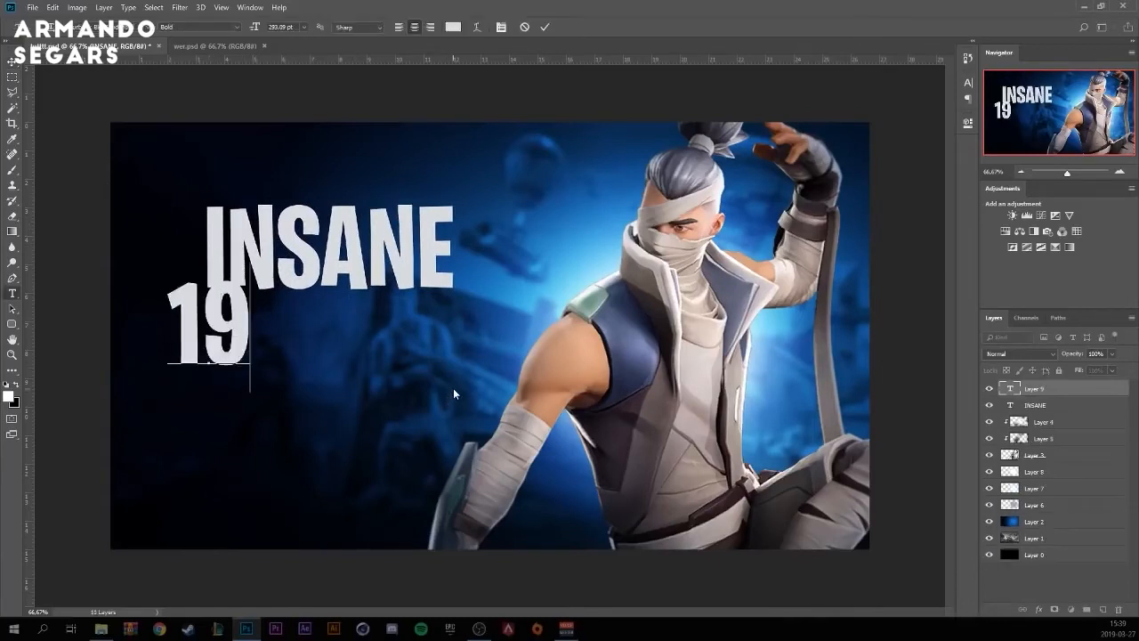
{"action": "key", "text": "BackSpace"}
{"action": "type", "text": "8 KILL"}
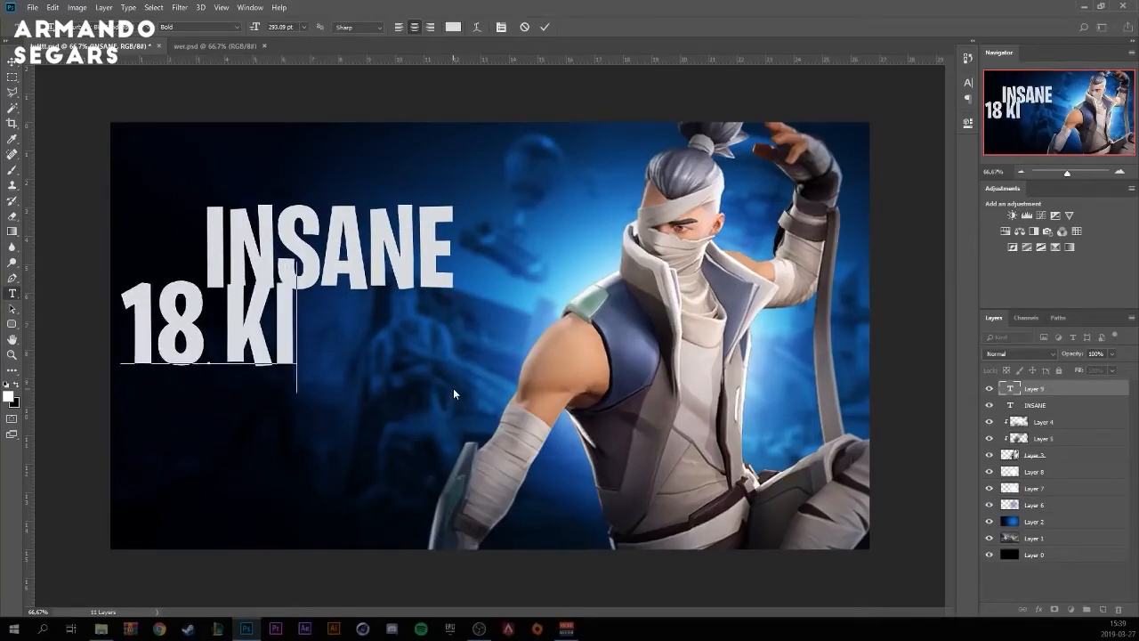
{"action": "left_click", "coordinate": [544, 29]}
{"action": "key", "text": "v"}
{"action": "left_click_drag", "start_coordinate": [230, 338], "coordinate": [347, 356]}
Recolour the whole 18 KILL line to a light blue around 46b5f0.
{"action": "key", "text": "t"}
{"action": "double_click", "coordinate": [348, 346]}
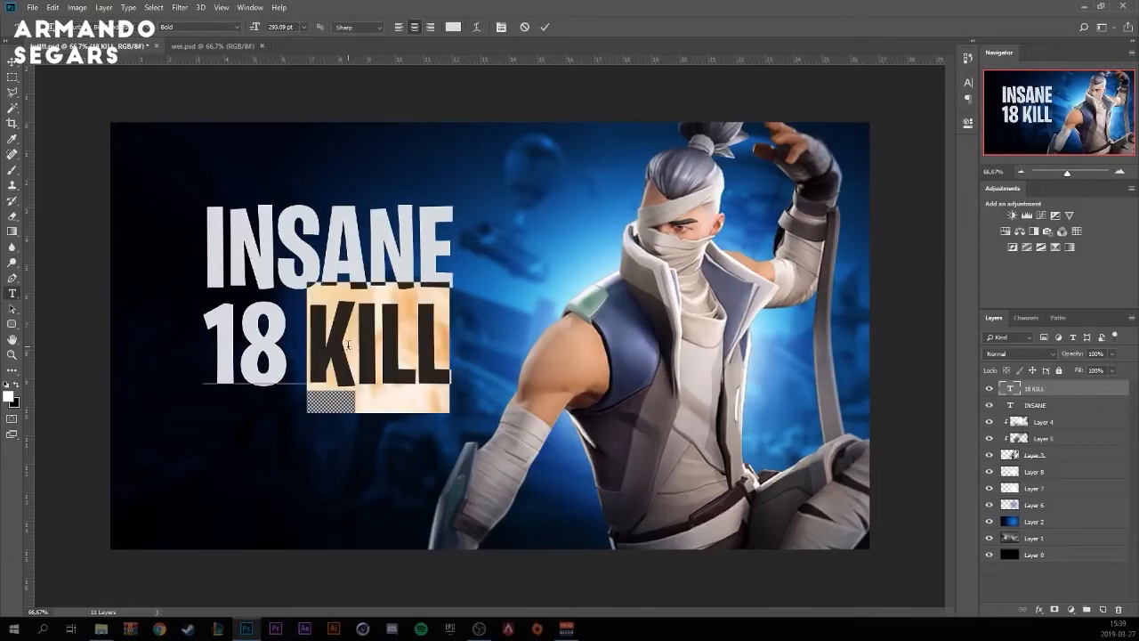
{"action": "left_click", "coordinate": [451, 347]}
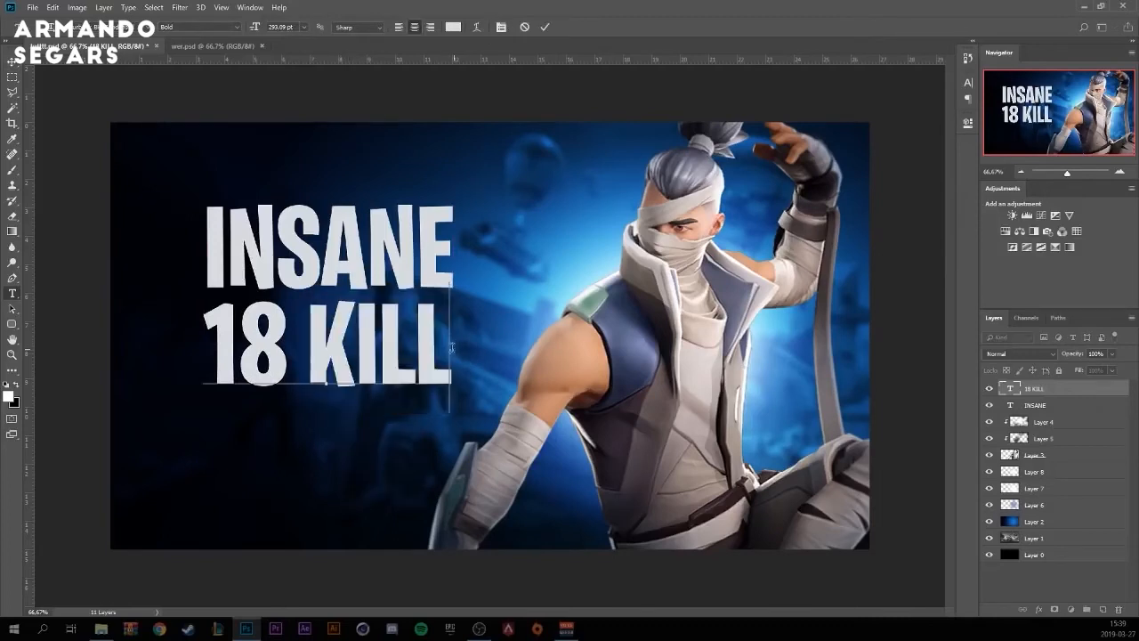
{"action": "left_click_drag", "start_coordinate": [451, 347], "coordinate": [186, 365]}
{"action": "left_click", "coordinate": [453, 27]}
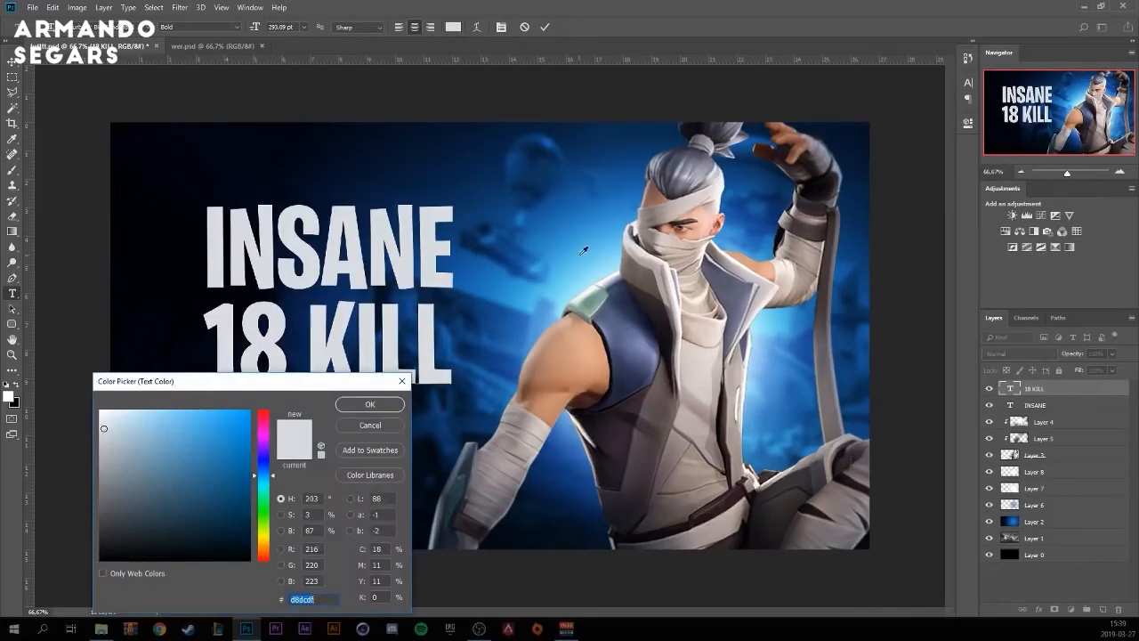
{"action": "left_click", "coordinate": [202, 429]}
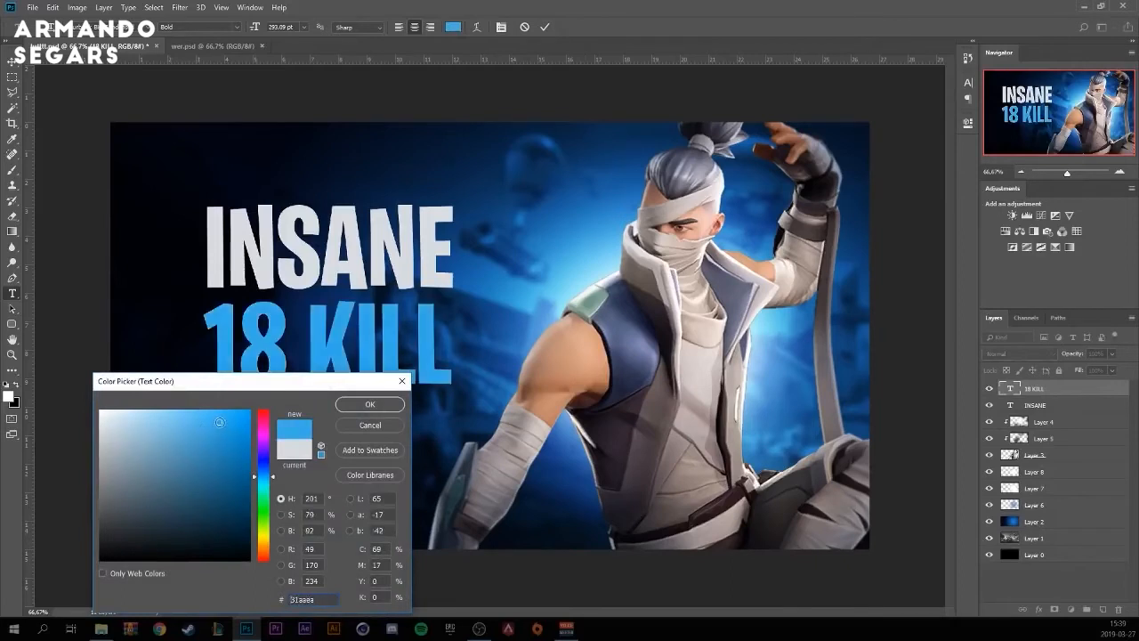
{"action": "left_click", "coordinate": [211, 418]}
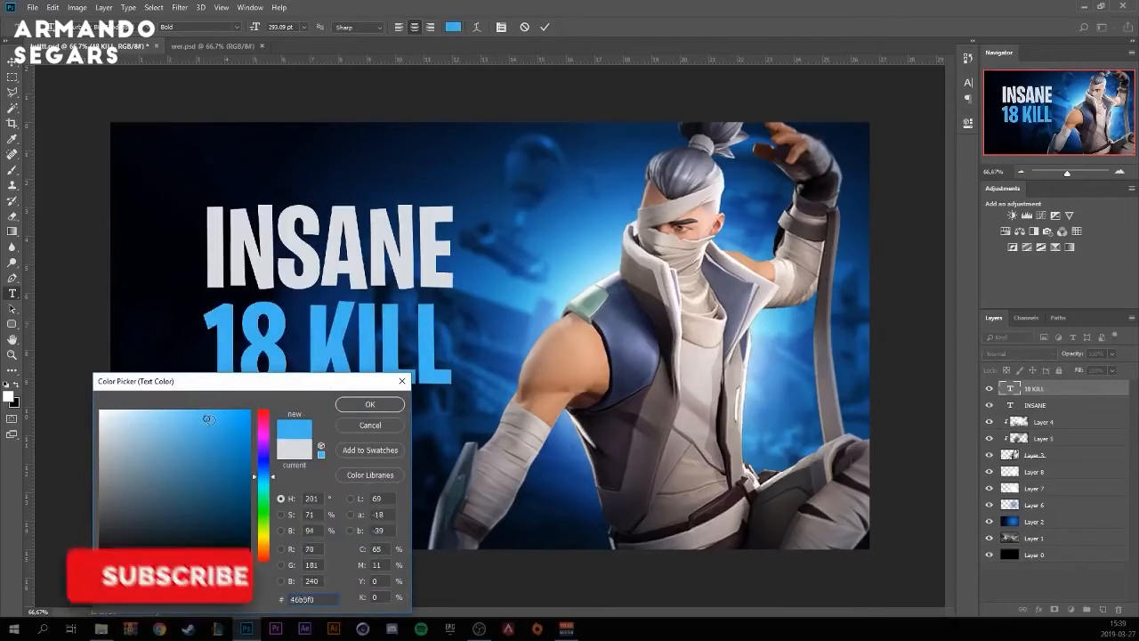
{"action": "left_click", "coordinate": [370, 404]}
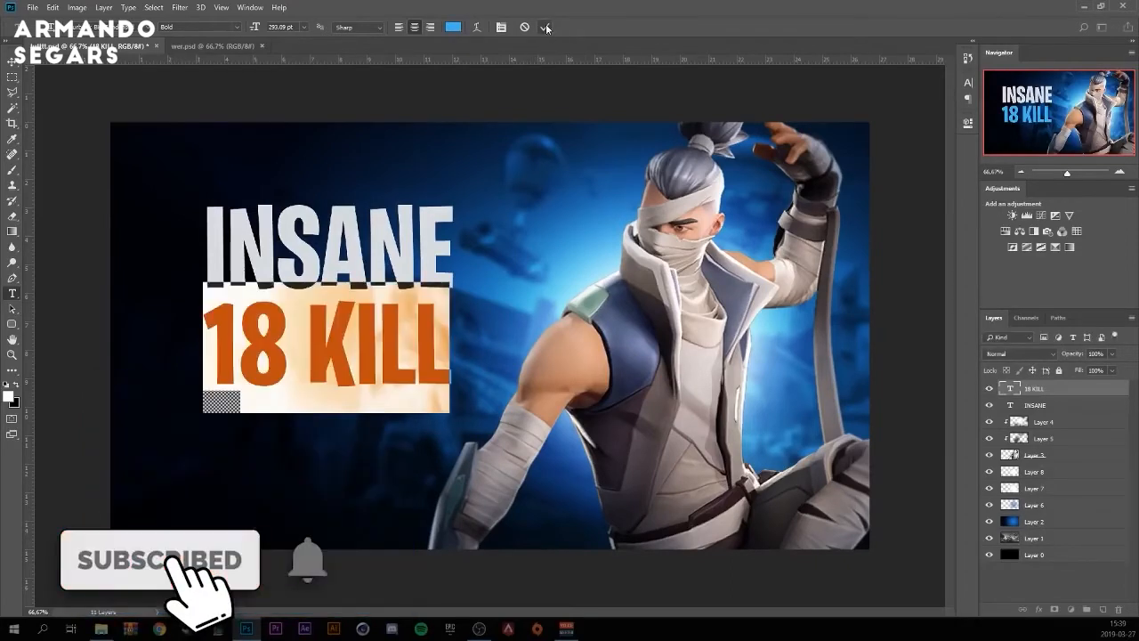
{"action": "left_click", "coordinate": [545, 27]}
Add a third text line reading VICTORY and position it directly beneath 18 KILL.
{"action": "left_click", "coordinate": [229, 436]}
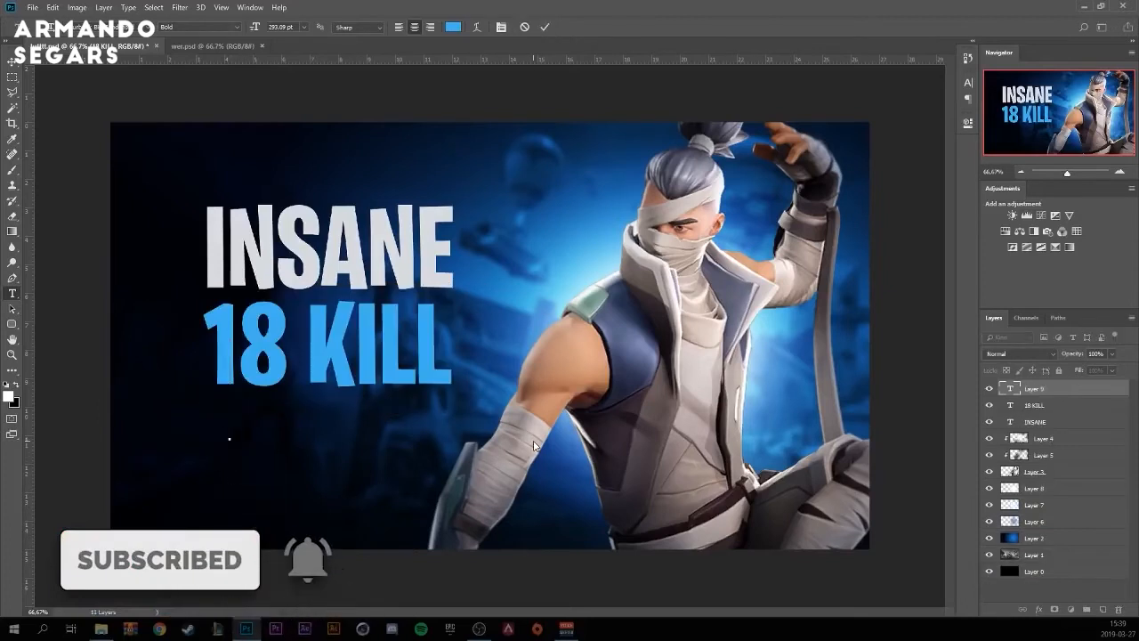
{"action": "type", "text": "VICTORU"}
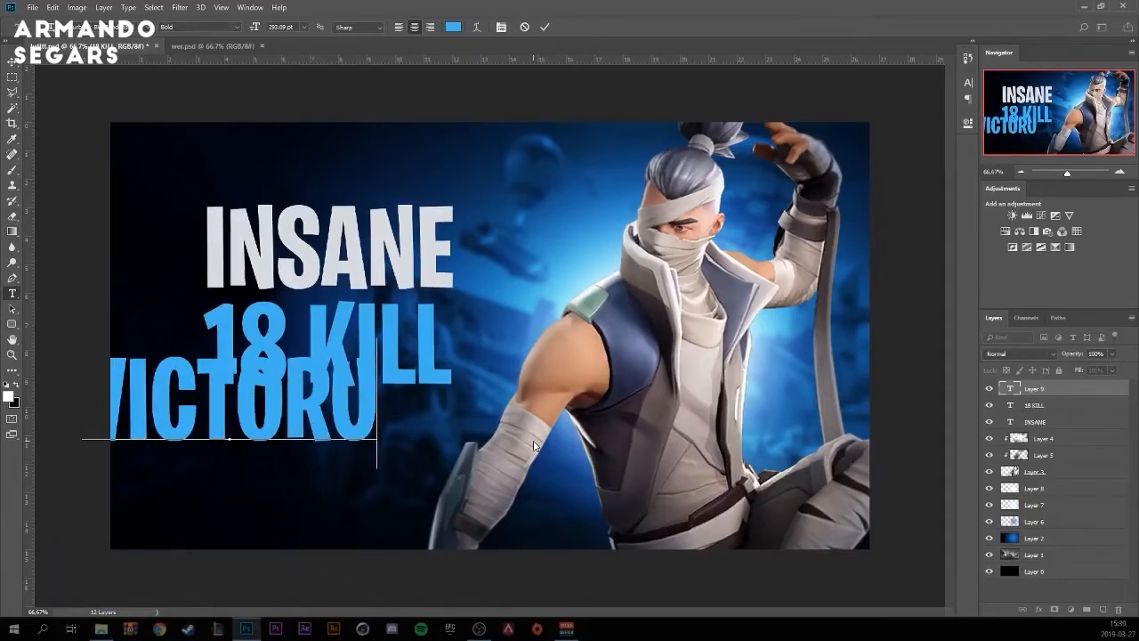
{"action": "key", "text": "BackSpace"}
{"action": "type", "text": "Y"}
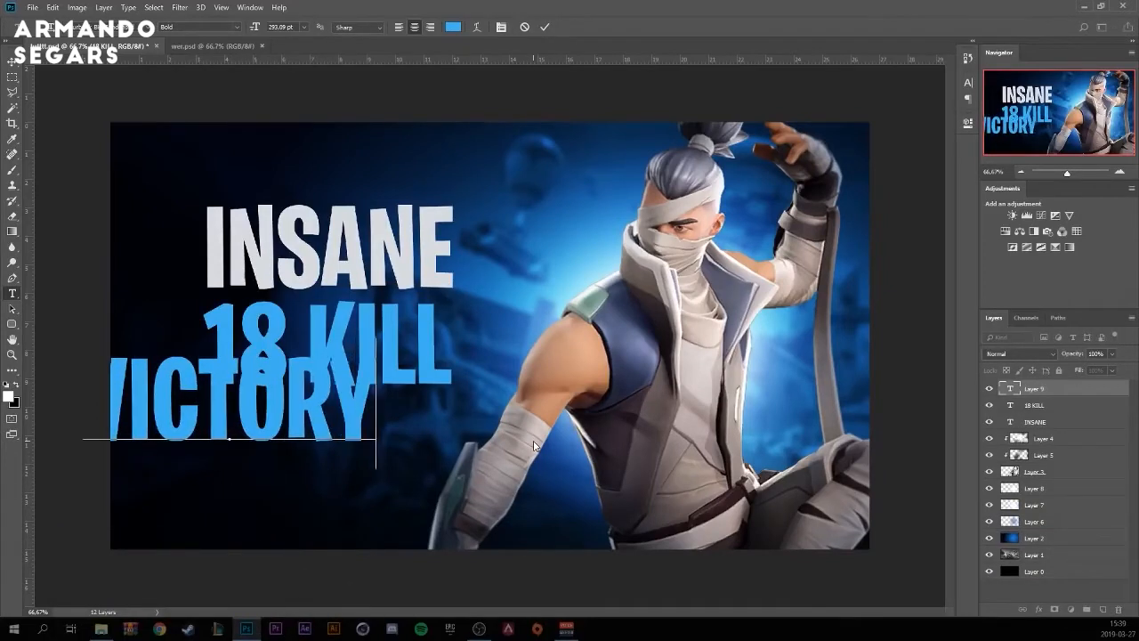
{"action": "left_click", "coordinate": [544, 27]}
{"action": "key", "text": "v"}
{"action": "left_click_drag", "start_coordinate": [282, 396], "coordinate": [381, 429]}
Recolour the VICTORY line to the light grey d8dcdf sampled from the INSANE text.
{"action": "double_click", "coordinate": [377, 431]}
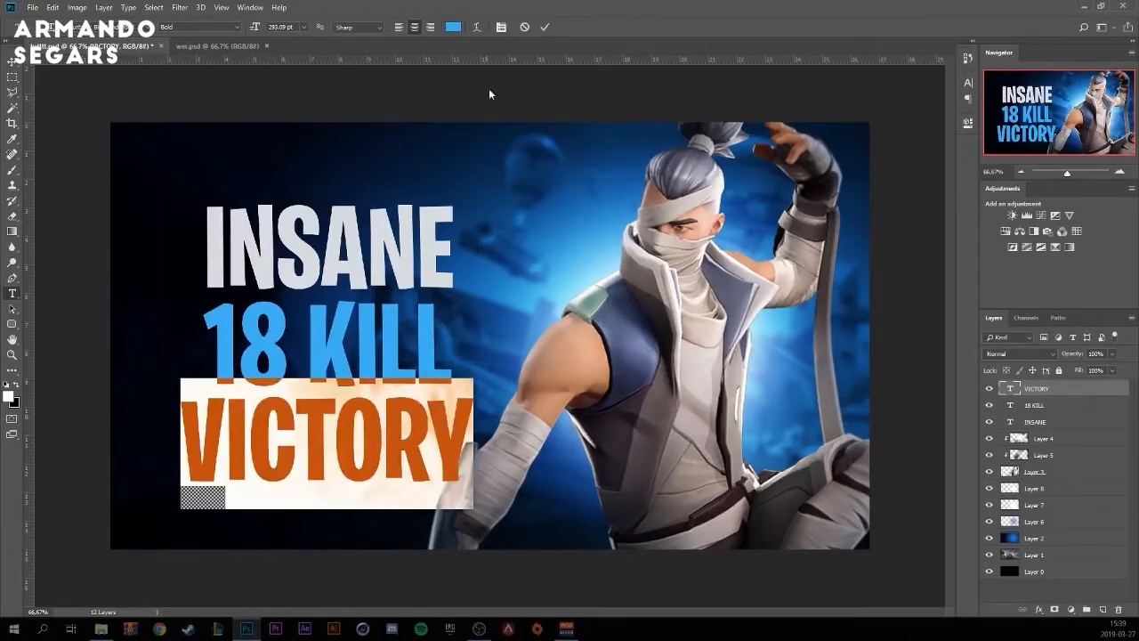
{"action": "left_click", "coordinate": [453, 28]}
{"action": "left_click", "coordinate": [381, 226]}
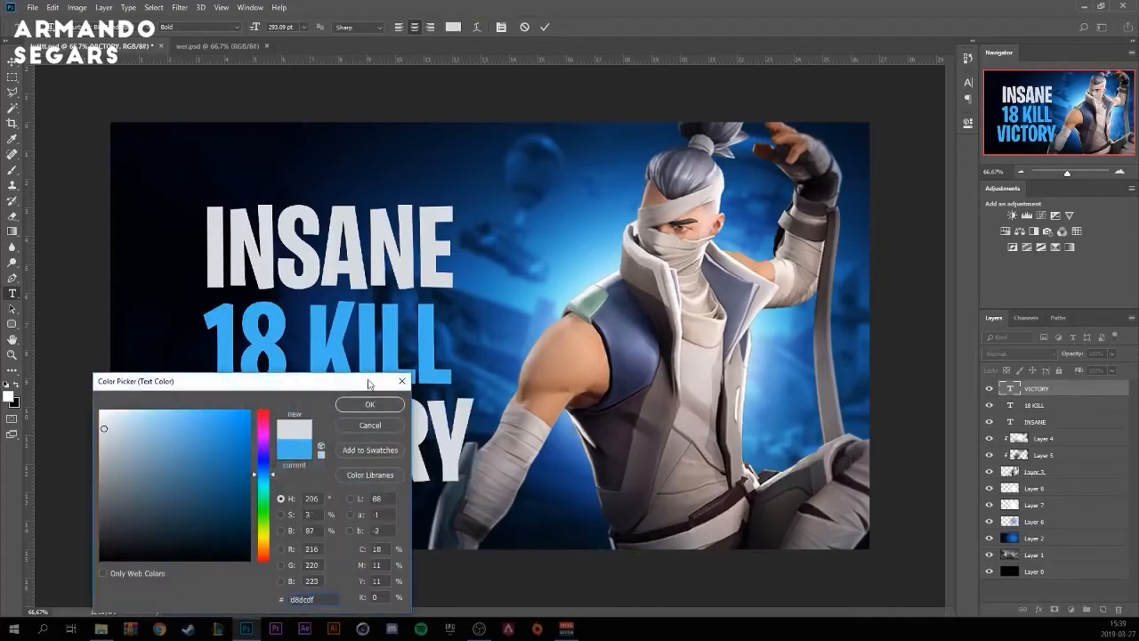
{"action": "left_click", "coordinate": [369, 404]}
{"action": "left_click", "coordinate": [547, 28]}
Enlarge the 18 KILL line so it spans about the same width as VICTORY.
{"action": "key", "text": "alt+bracketleft"}
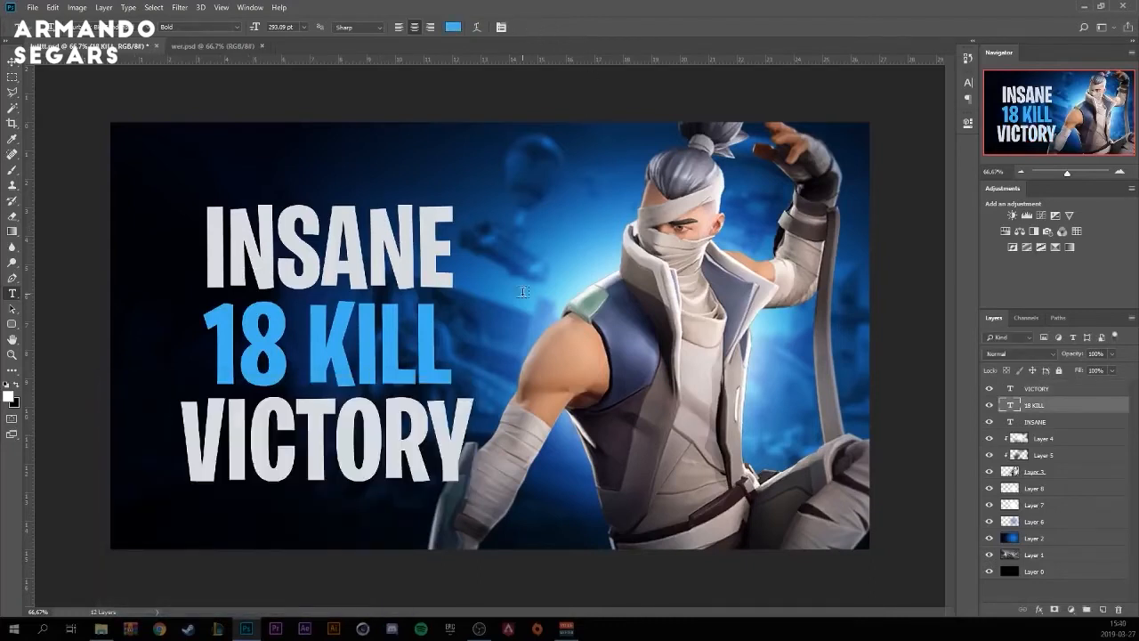
{"action": "key", "text": "ctrl+t"}
{"action": "left_click_drag", "start_coordinate": [453, 279], "coordinate": [475, 268]}
{"action": "left_click_drag", "start_coordinate": [199, 264], "coordinate": [171, 264]}
{"action": "left_click", "coordinate": [536, 27]}
Move INSANE up and enlarge it to about 117.5% so it matches the width of the lines below.
{"action": "left_click", "coordinate": [436, 250], "text": "ctrl"}
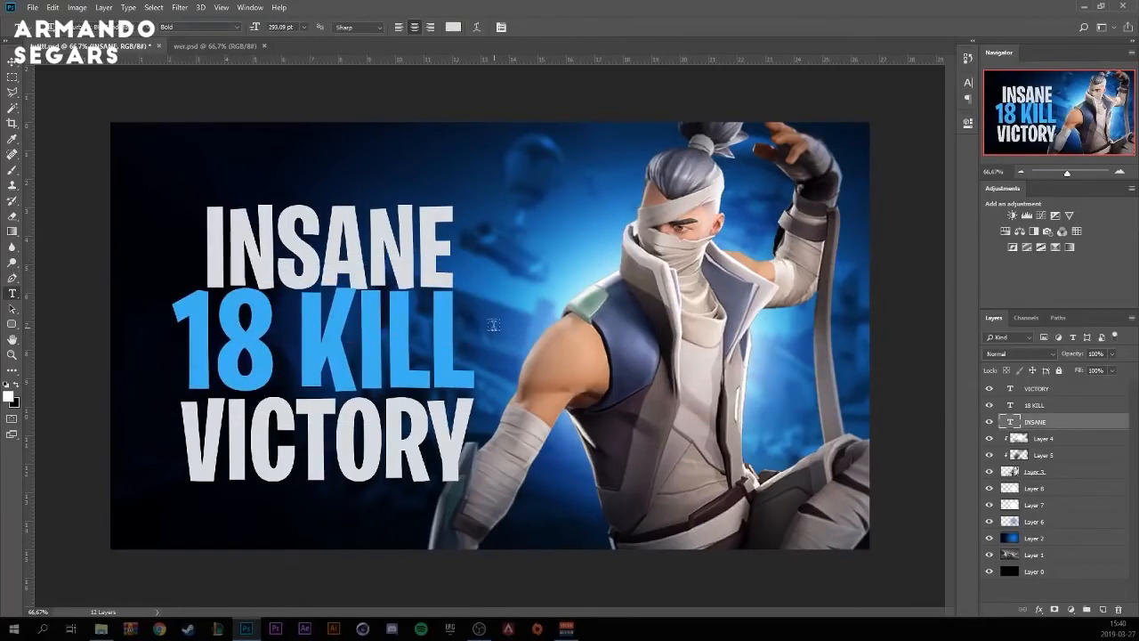
{"action": "left_click_drag", "start_coordinate": [445, 267], "coordinate": [415, 250]}
{"action": "key", "text": "ctrl+t"}
{"action": "left_click_drag", "start_coordinate": [424, 170], "coordinate": [468, 146]}
{"action": "left_click_drag", "start_coordinate": [429, 172], "coordinate": [429, 185]}
{"action": "left_click", "coordinate": [536, 27]}
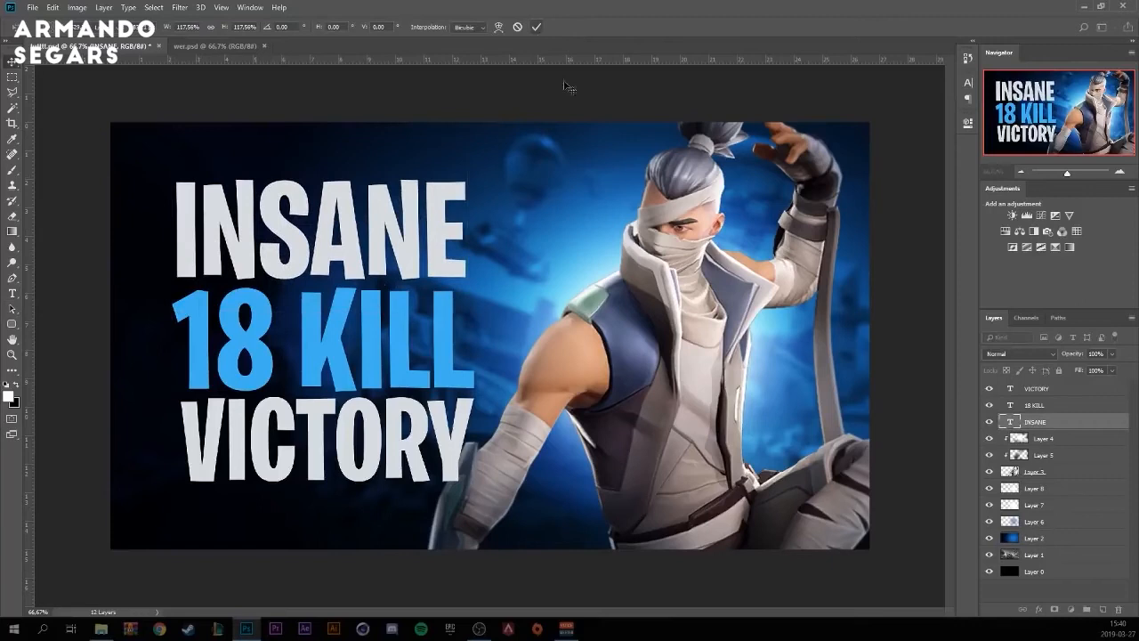
Group the three title lines, shrink the group to about 94.6%, tilt it about 1.8° clockwise and move it closer to the character.
{"action": "left_click", "coordinate": [1067, 392], "text": "shift"}
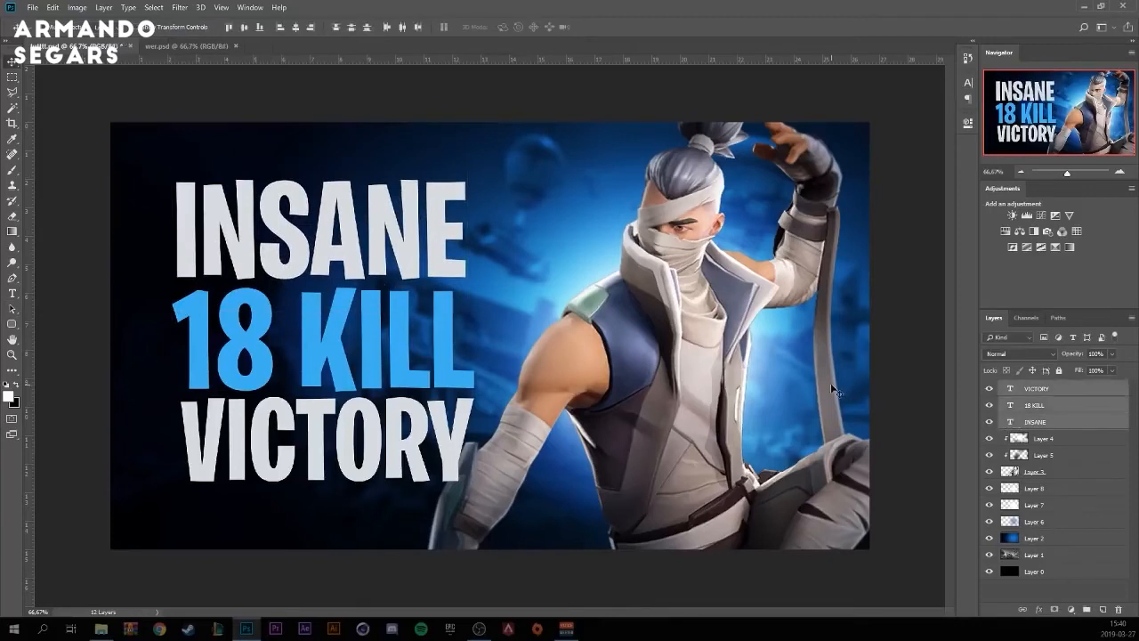
{"action": "key", "text": "ctrl+g"}
{"action": "key", "text": "ctrl+t"}
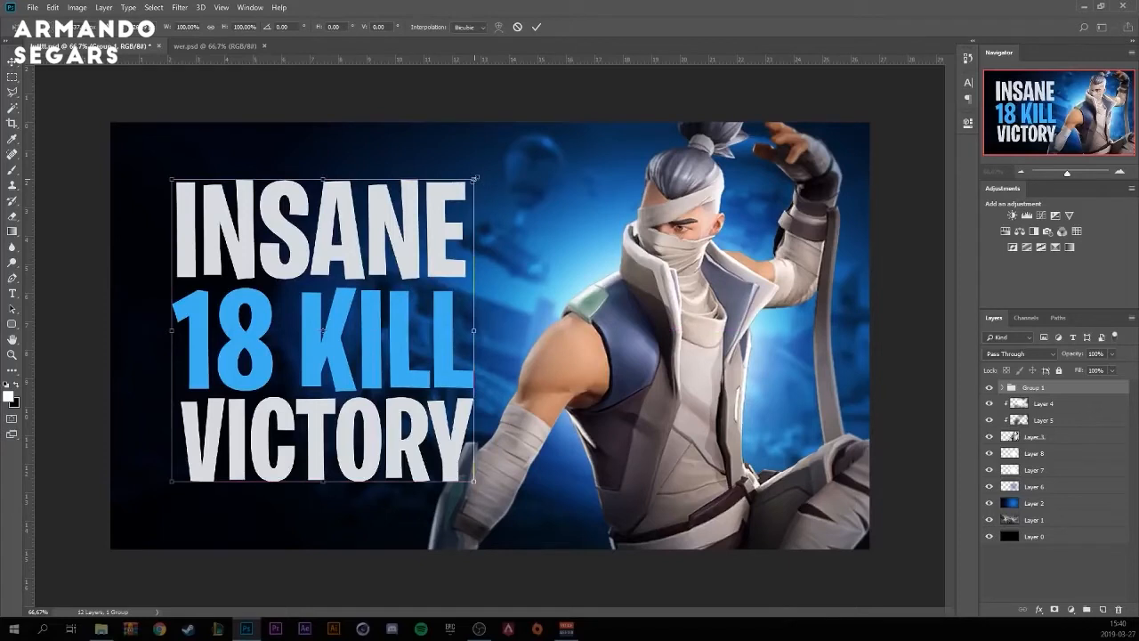
{"action": "left_click_drag", "start_coordinate": [475, 178], "coordinate": [524, 205]}
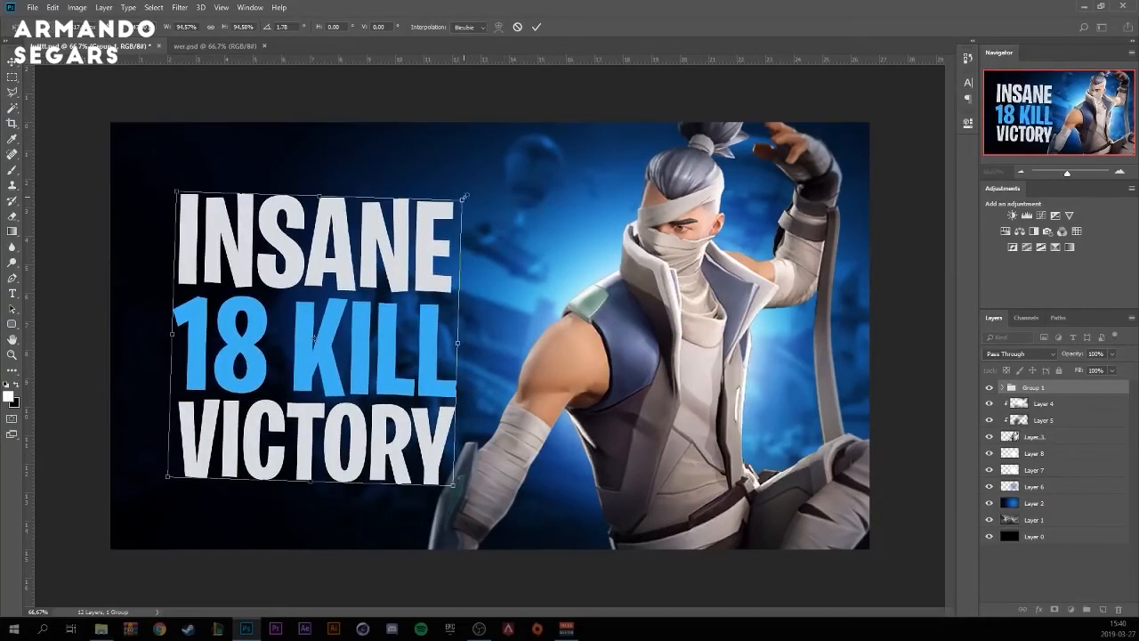
{"action": "key", "text": "Return"}
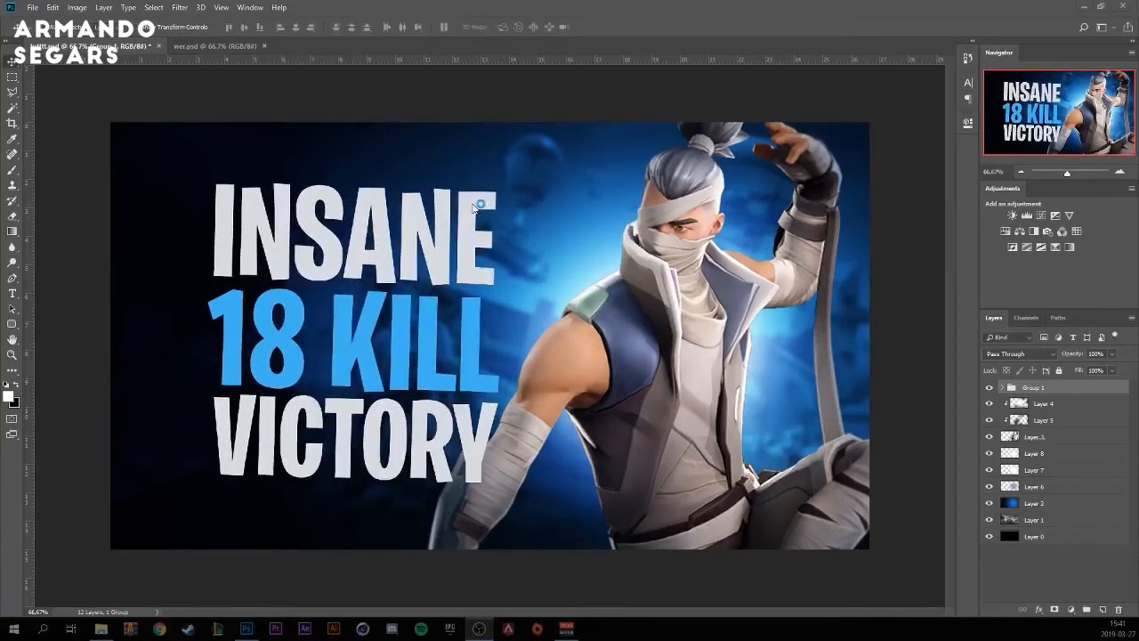
Open the recent file JELLYPACK.V1.psd and hide its v1 copy cover layer.
{"action": "left_click", "coordinate": [30, 8]}
{"action": "mouse_move", "coordinate": [76, 78]}
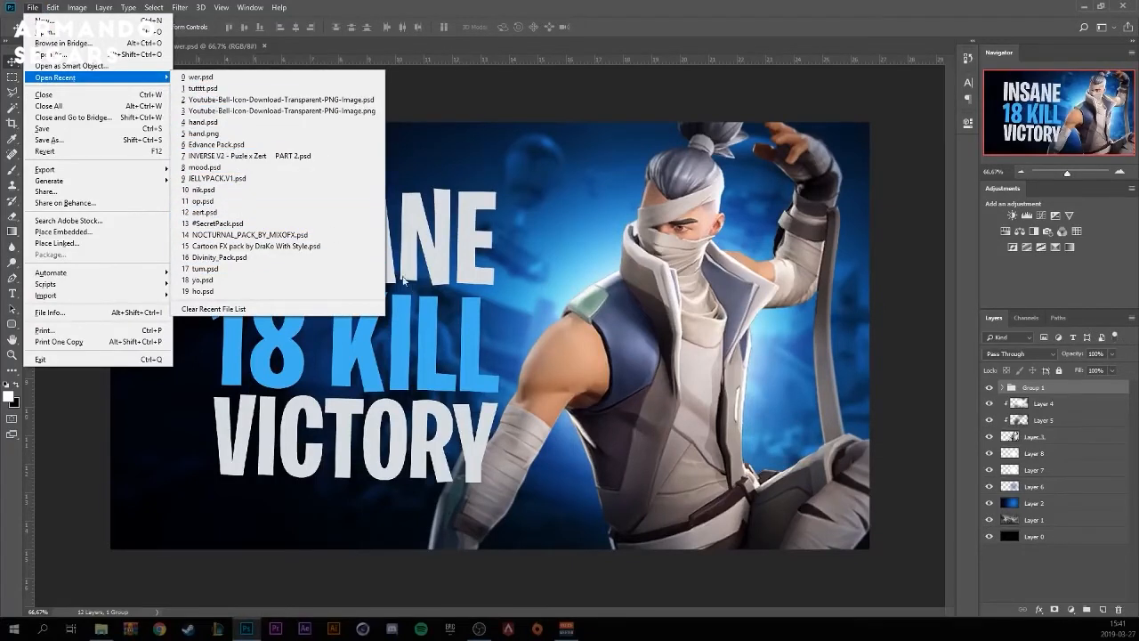
{"action": "left_click", "coordinate": [301, 189]}
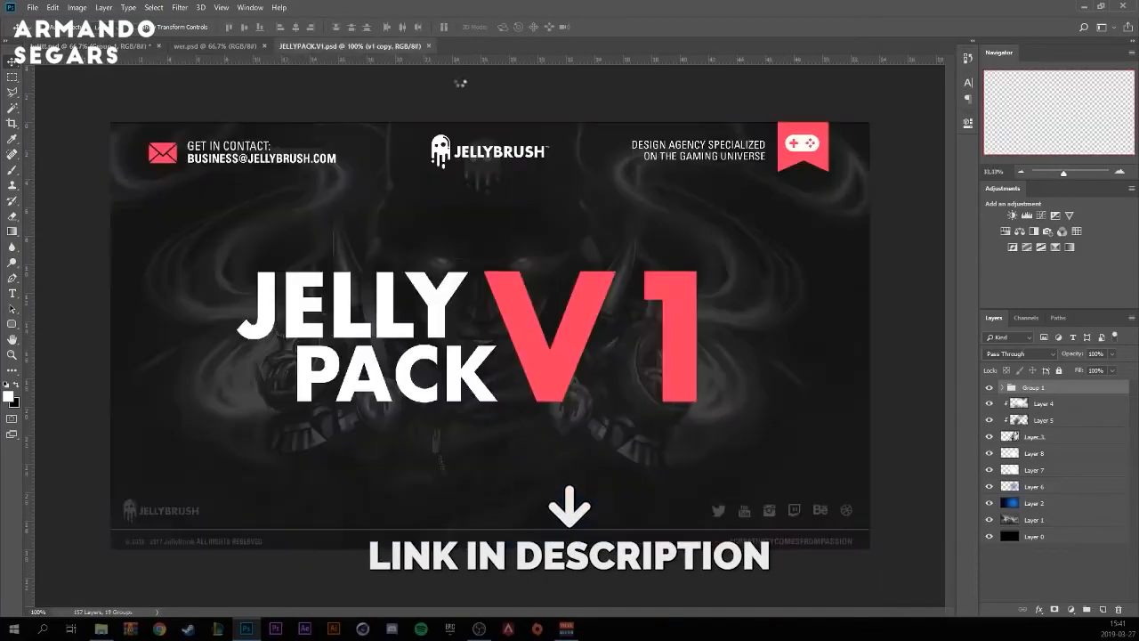
{"action": "left_click", "coordinate": [989, 388]}
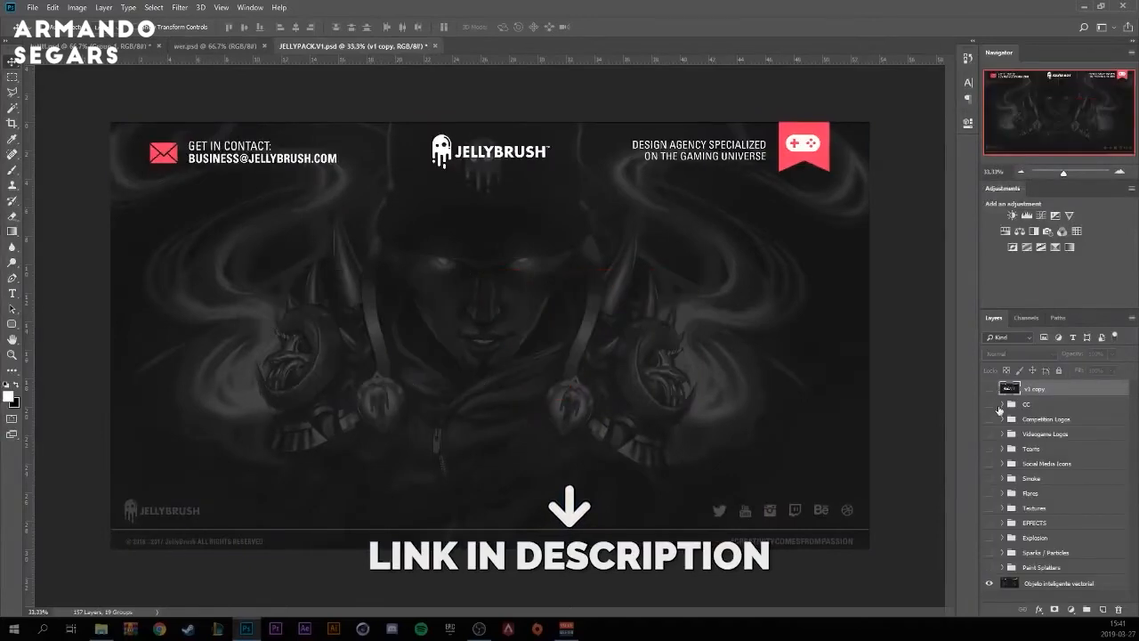
Show the CC colour-correction group in JELLYPACK.V1.psd and copy it into the thumbnail document above the title group.
{"action": "left_click", "coordinate": [988, 404]}
{"action": "left_click", "coordinate": [1028, 405]}
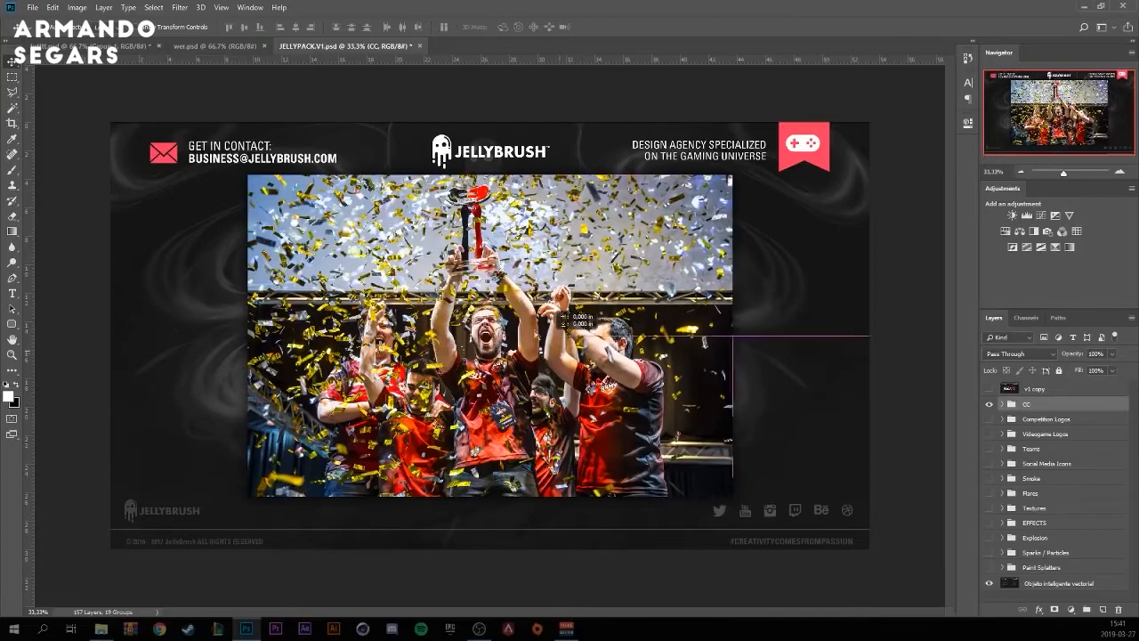
{"action": "left_click_drag", "start_coordinate": [552, 329], "coordinate": [125, 86]}
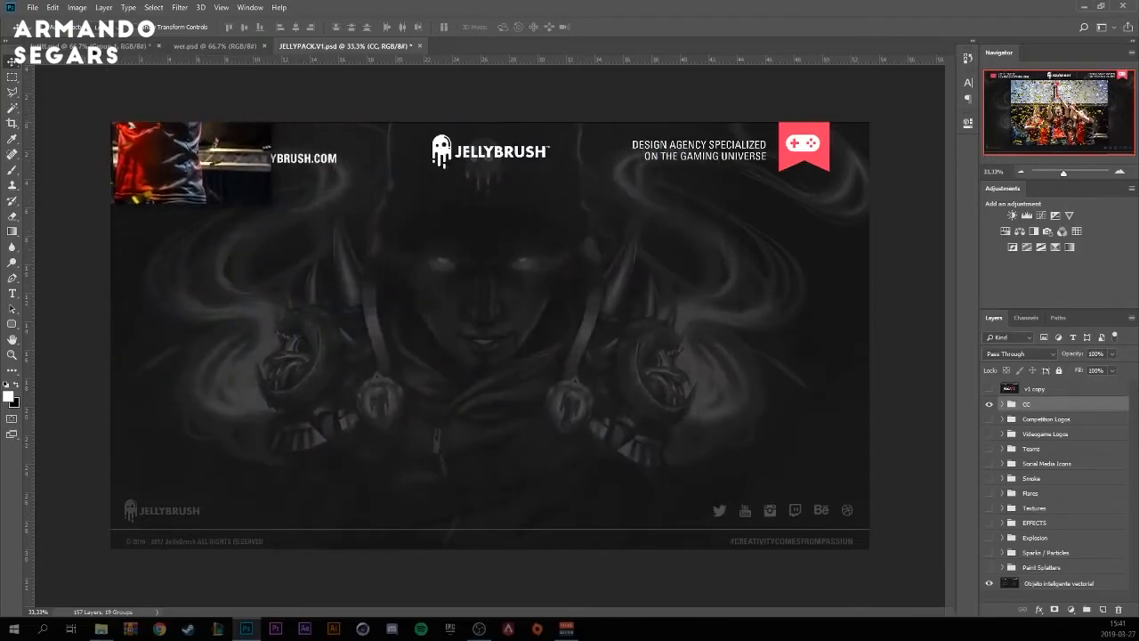
{"action": "key", "text": "ctrl+Tab"}
{"action": "left_click_drag", "start_coordinate": [489, 253], "coordinate": [488, 253]}
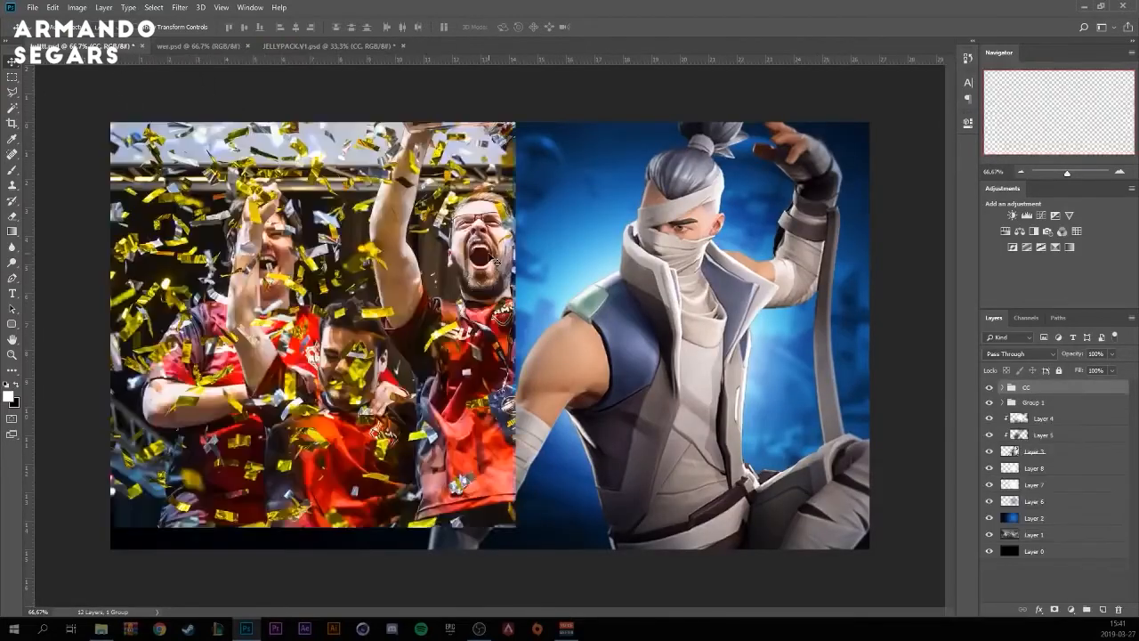
Hide the sample photo inside the CC group and turn on the CC4, CC3 and CC2 corrections.
{"action": "left_click", "coordinate": [1003, 388]}
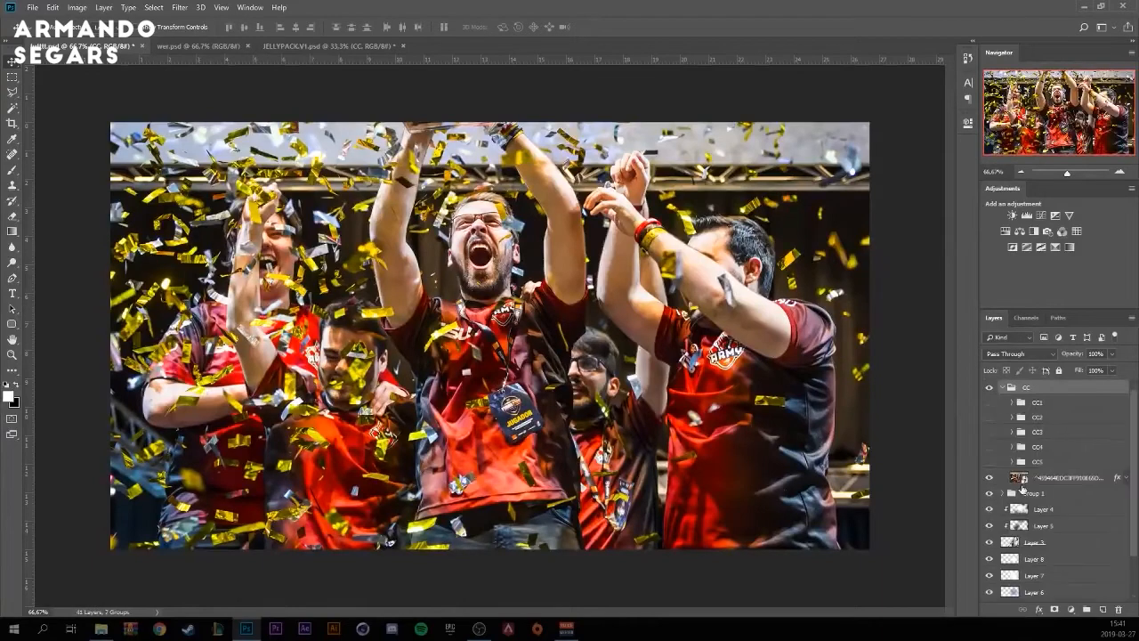
{"action": "left_click", "coordinate": [989, 478]}
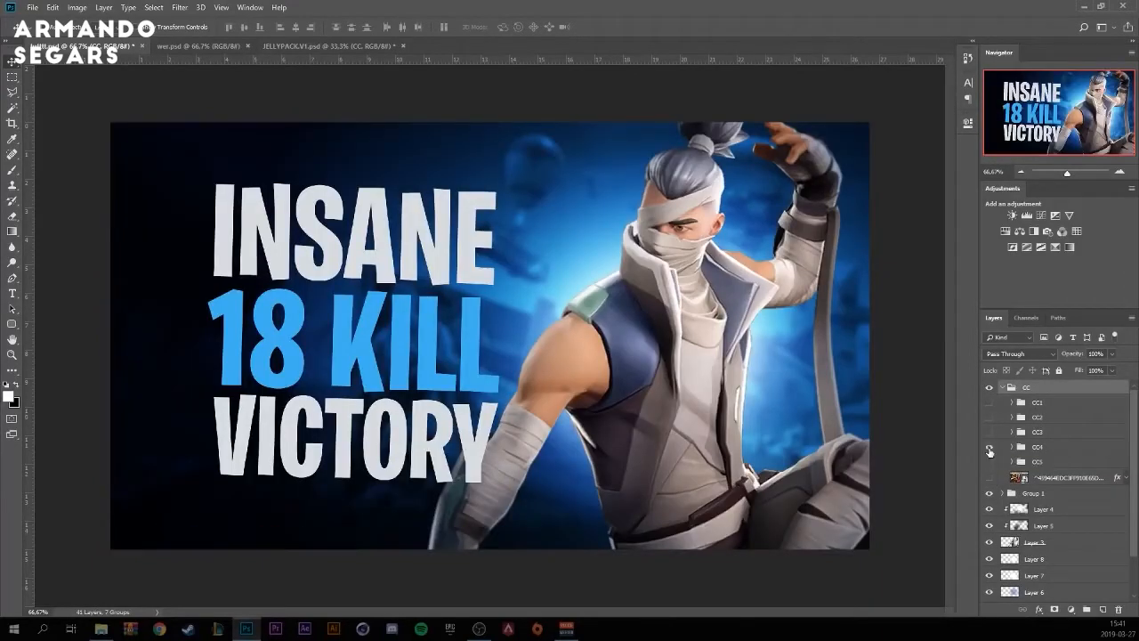
{"action": "left_click", "coordinate": [989, 448]}
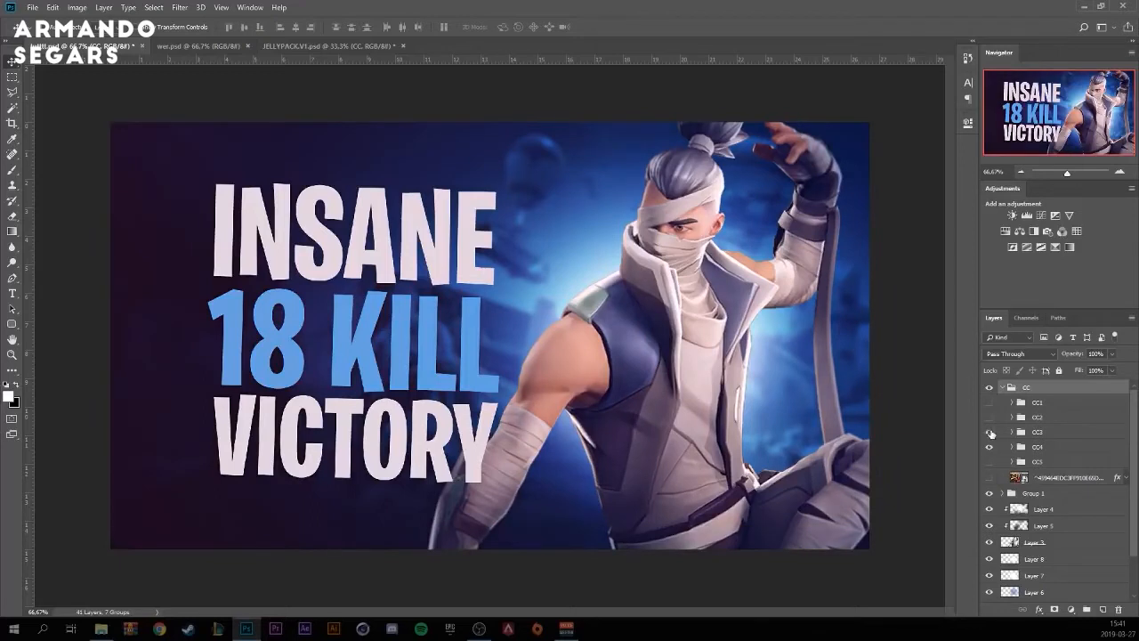
{"action": "left_click", "coordinate": [989, 432]}
{"action": "left_click", "coordinate": [989, 417]}
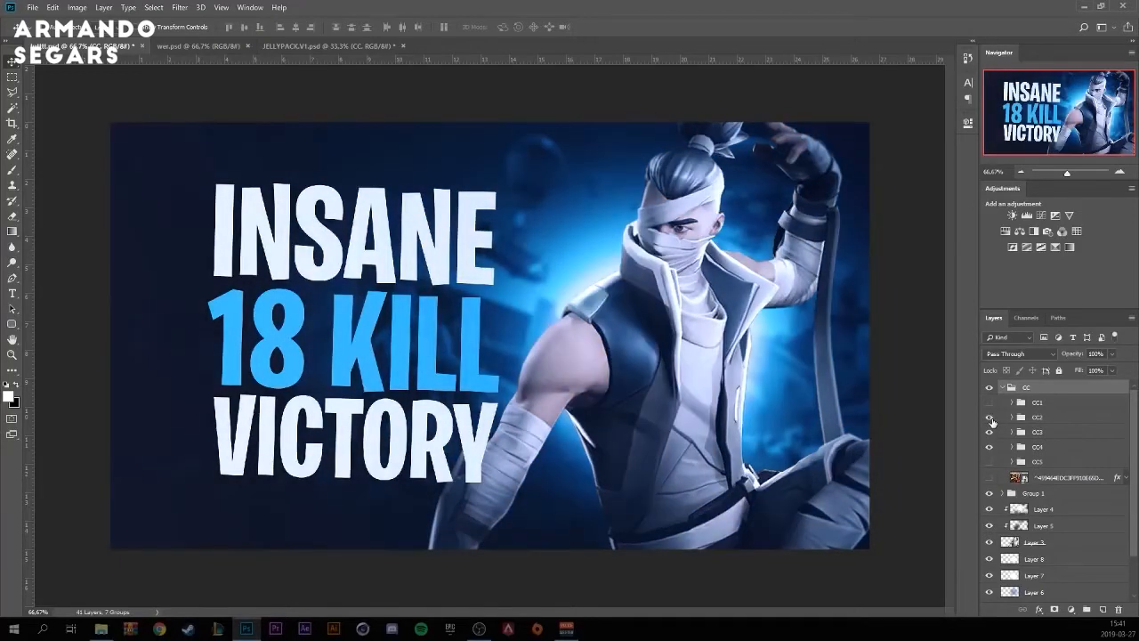
Lower the fill of the CC4 group to about 26% and of CC3 to about 54%, comparing CC3 on and off.
{"action": "left_click", "coordinate": [1021, 446]}
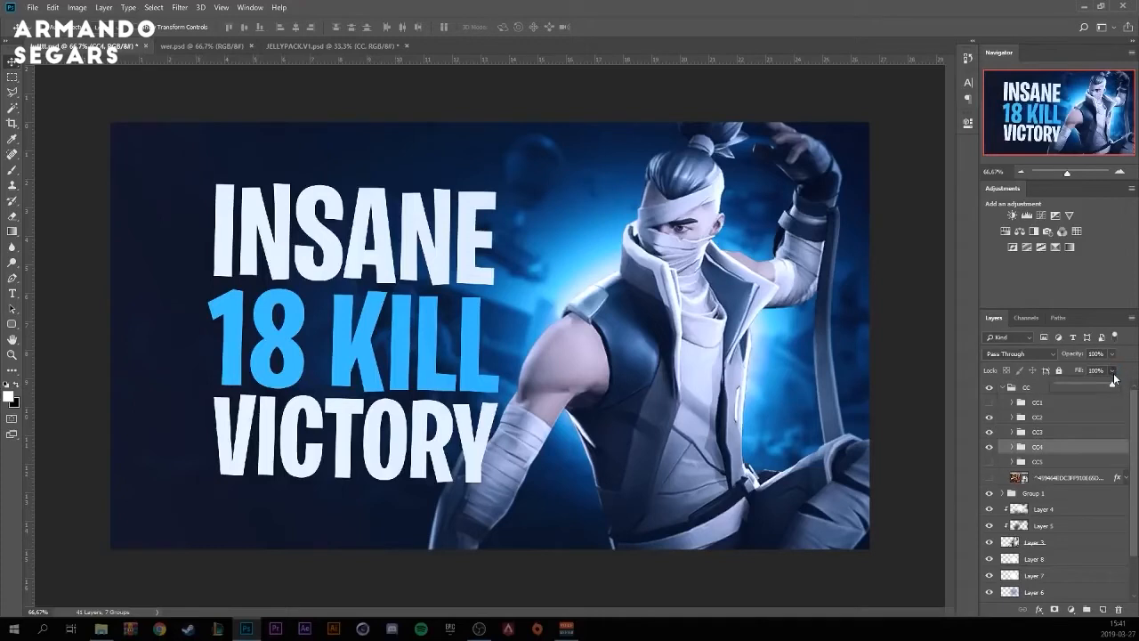
{"action": "left_click_drag", "start_coordinate": [1104, 387], "coordinate": [1072, 388]}
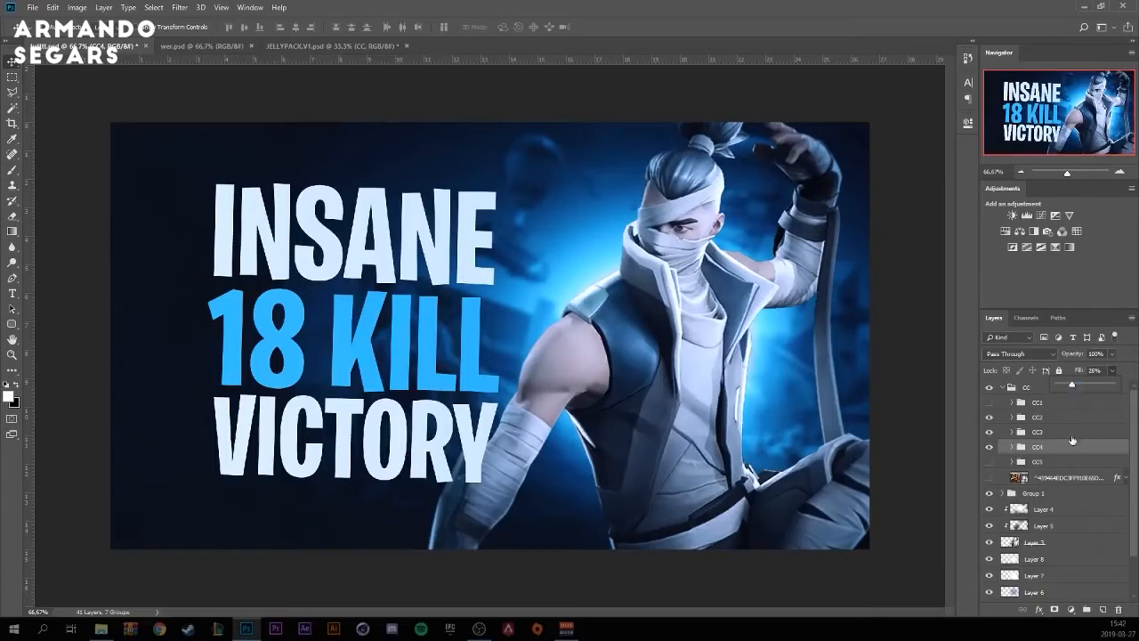
{"action": "left_click", "coordinate": [1061, 433]}
{"action": "left_click", "coordinate": [1113, 370]}
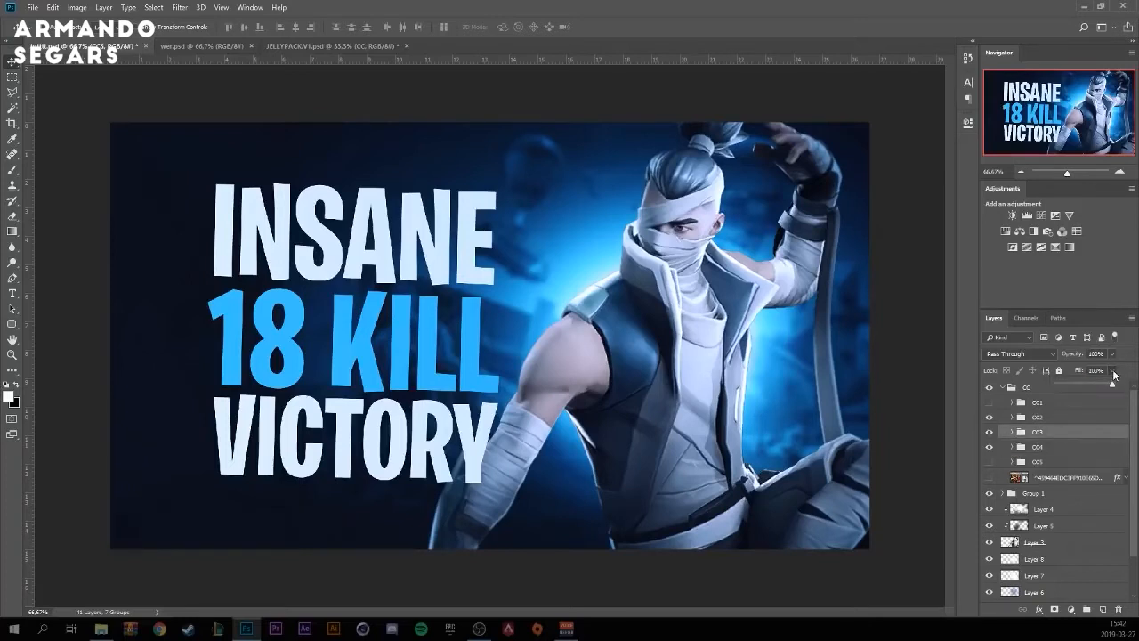
{"action": "left_click_drag", "start_coordinate": [1111, 385], "coordinate": [1090, 386]}
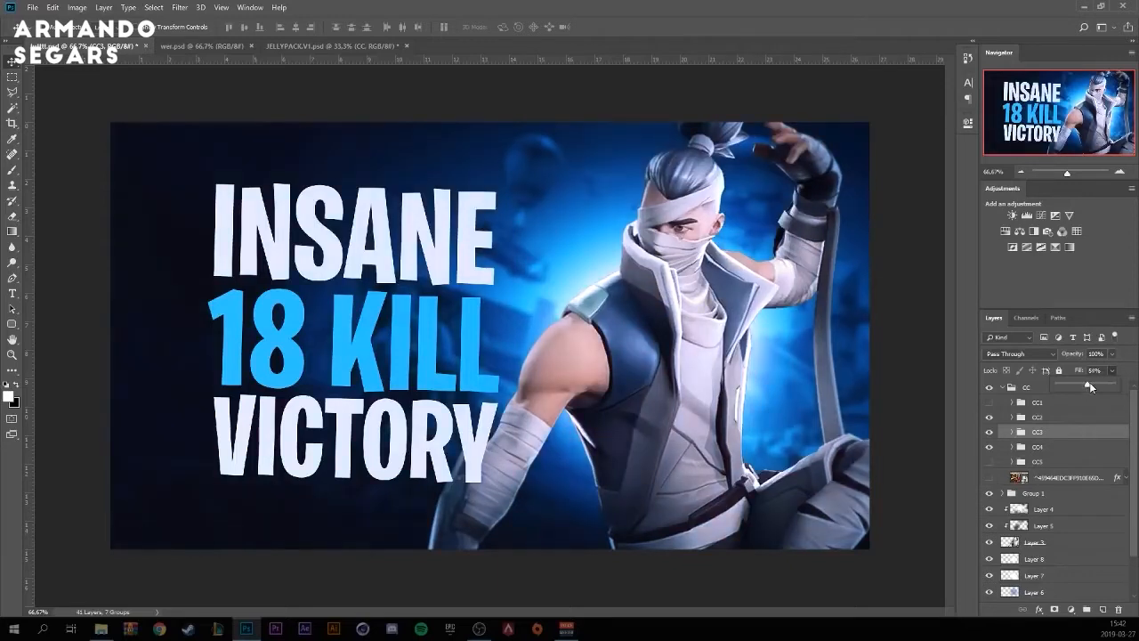
{"action": "left_click", "coordinate": [989, 432]}
{"action": "left_click", "coordinate": [989, 432]}
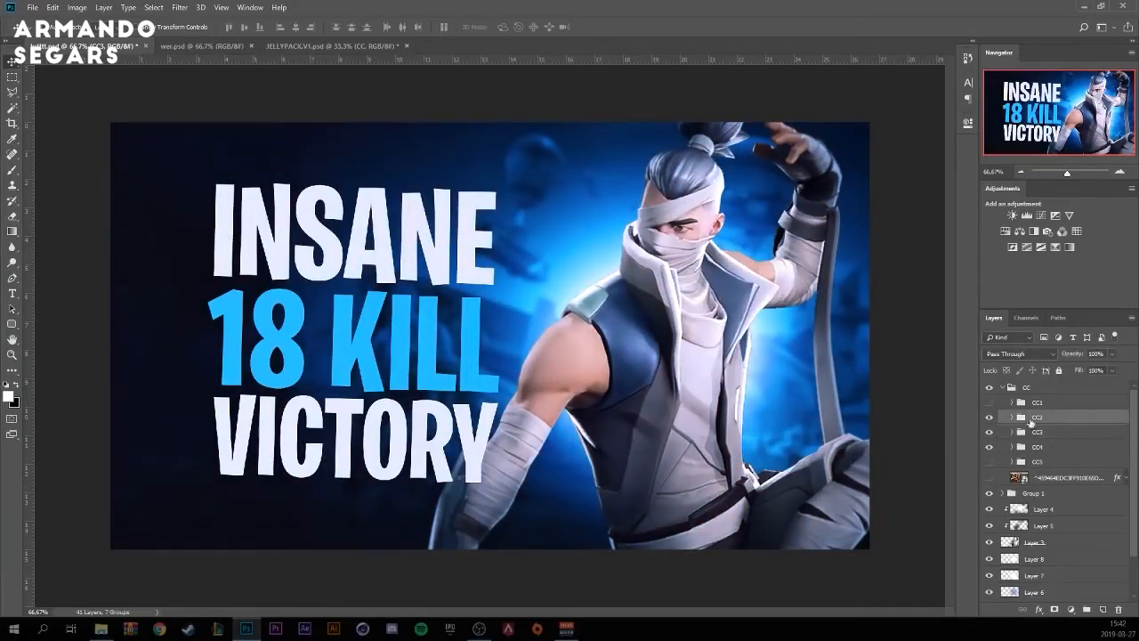
Adjust the fill of the CC2 correction and collapse the CC group.
{"action": "left_click", "coordinate": [1111, 370]}
{"action": "left_click", "coordinate": [1002, 387]}
{"action": "mouse_move", "coordinate": [1111, 370]}
{"action": "left_mouse_down"}
{"action": "mouse_move", "coordinate": [1089, 386]}
{"action": "mouse_move", "coordinate": [1113, 384]}
{"action": "left_mouse_up"}
{"action": "left_click", "coordinate": [1112, 354]}
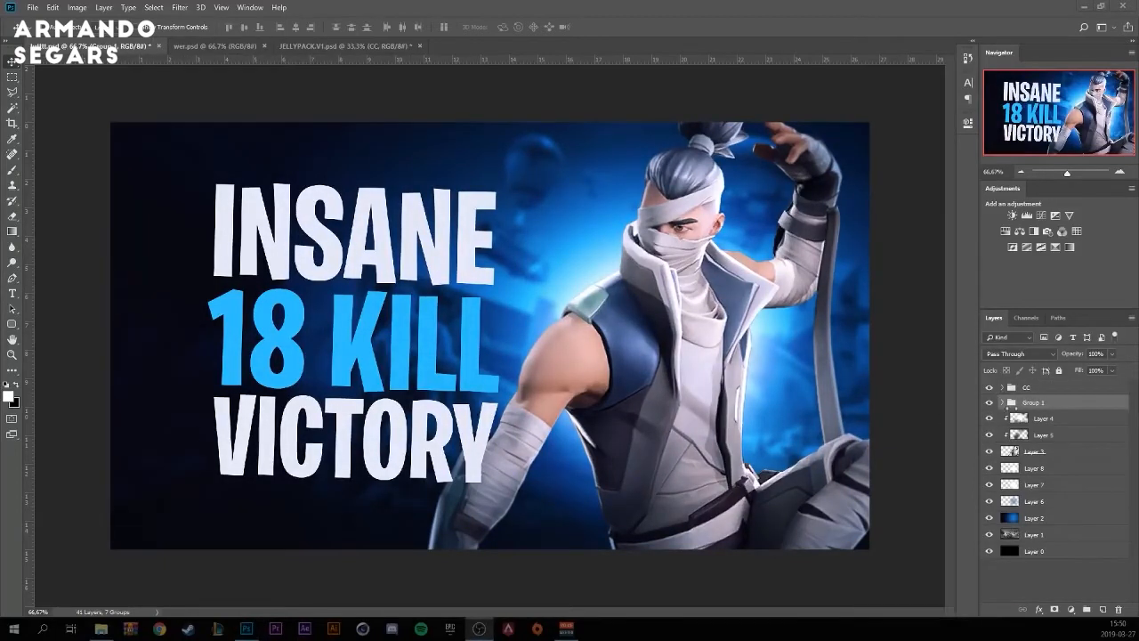
Add an Inner Bevel with 1000% depth and a Hard Light drop shadow at 100% opacity to the title group.
{"action": "double_click", "coordinate": [1068, 402]}
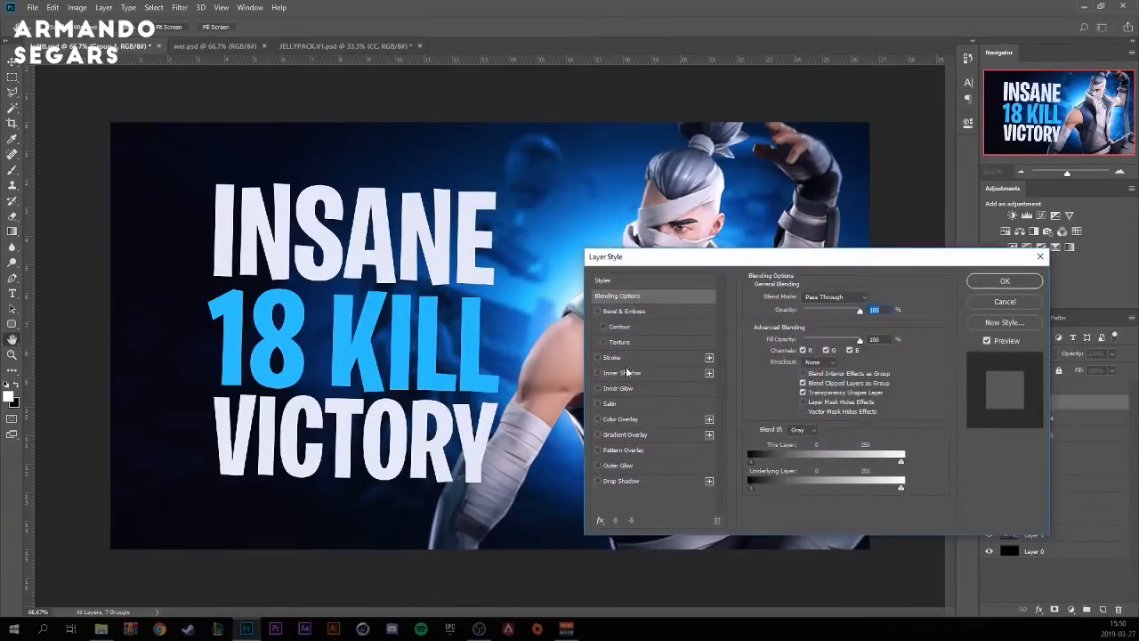
{"action": "left_click", "coordinate": [632, 311]}
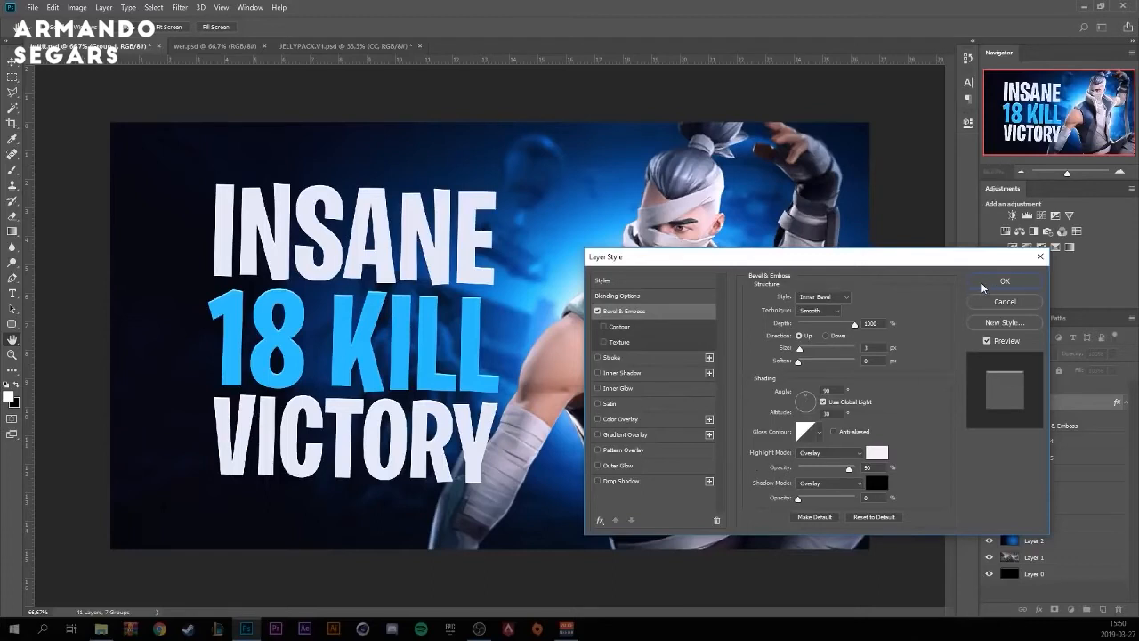
{"action": "left_click", "coordinate": [639, 481]}
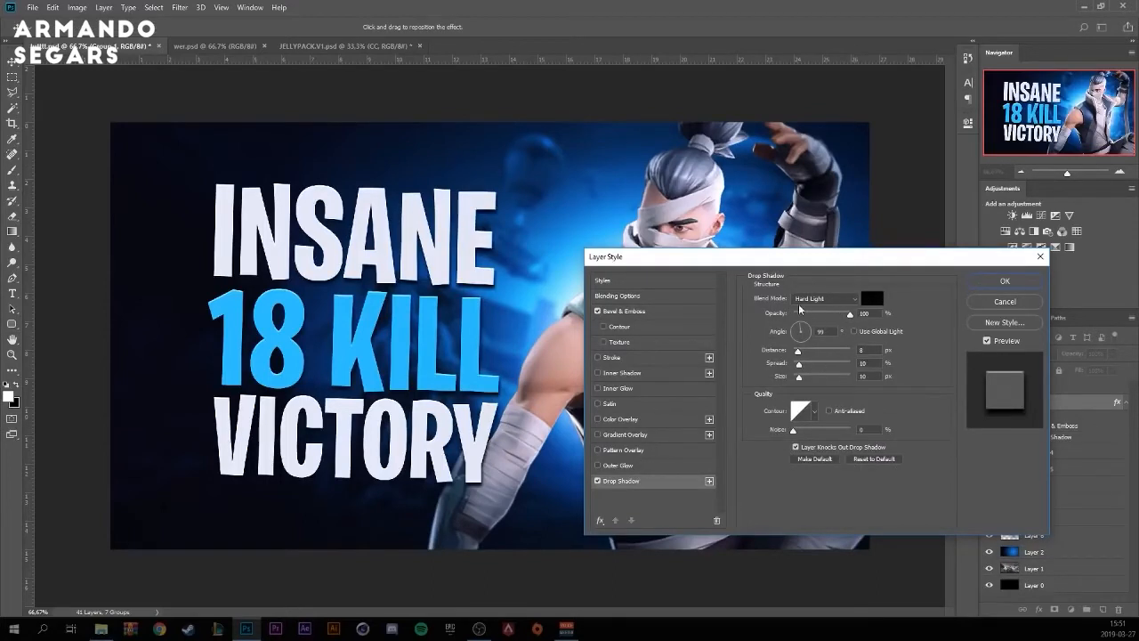
Set the title's drop shadow to dark navy 030d1c with 6% spread and a larger size, and apply the layer style.
{"action": "left_click", "coordinate": [871, 298]}
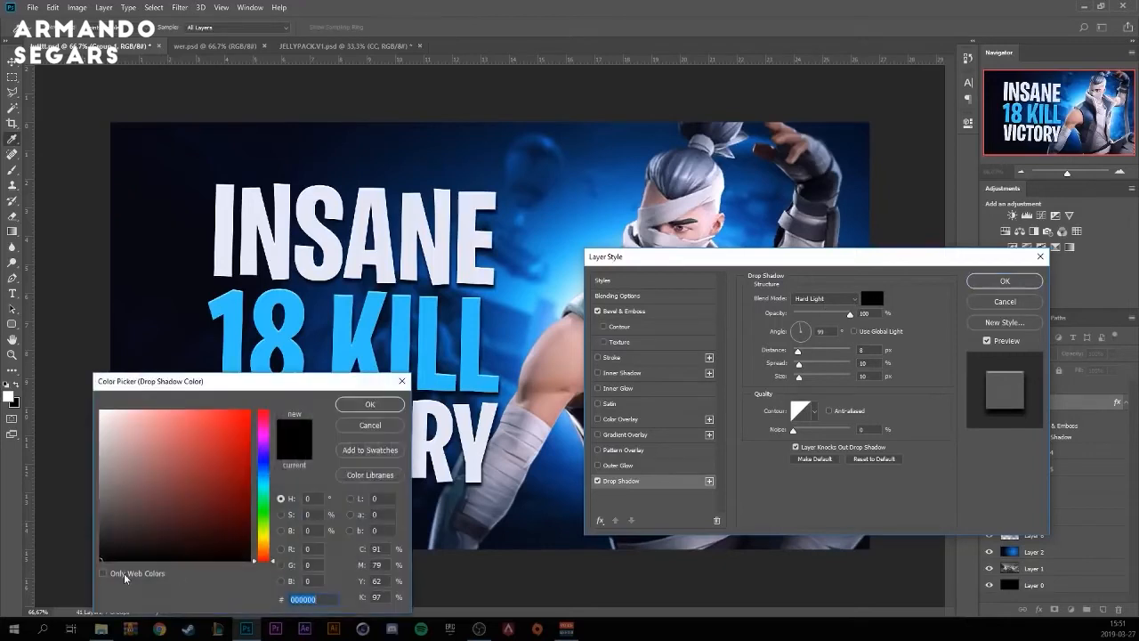
{"action": "left_click", "coordinate": [262, 461]}
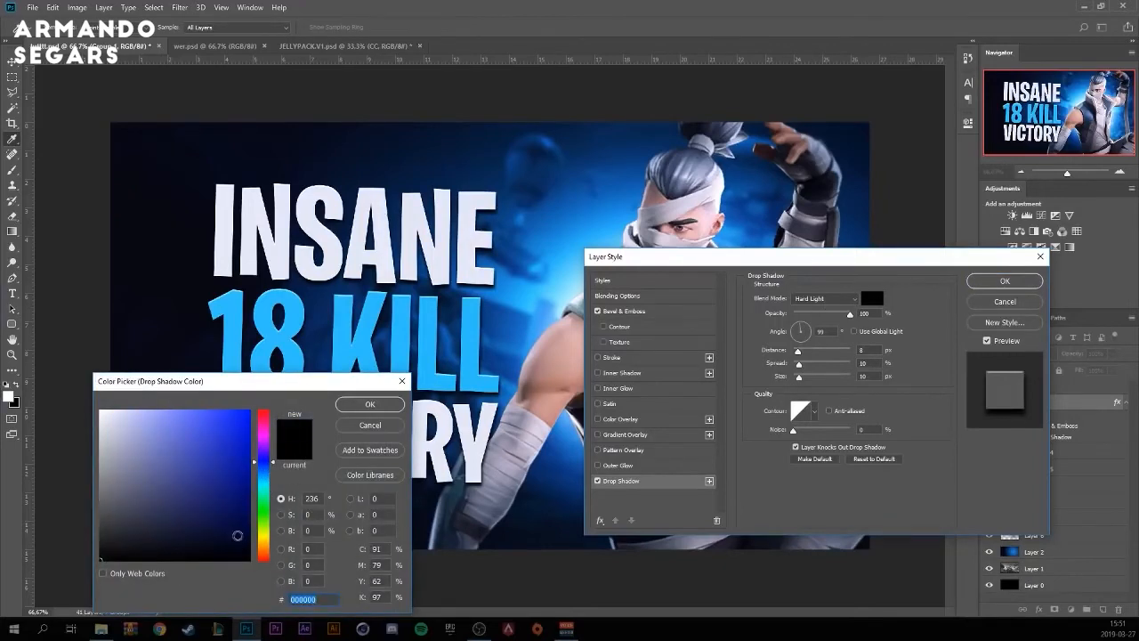
{"action": "left_click", "coordinate": [238, 532]}
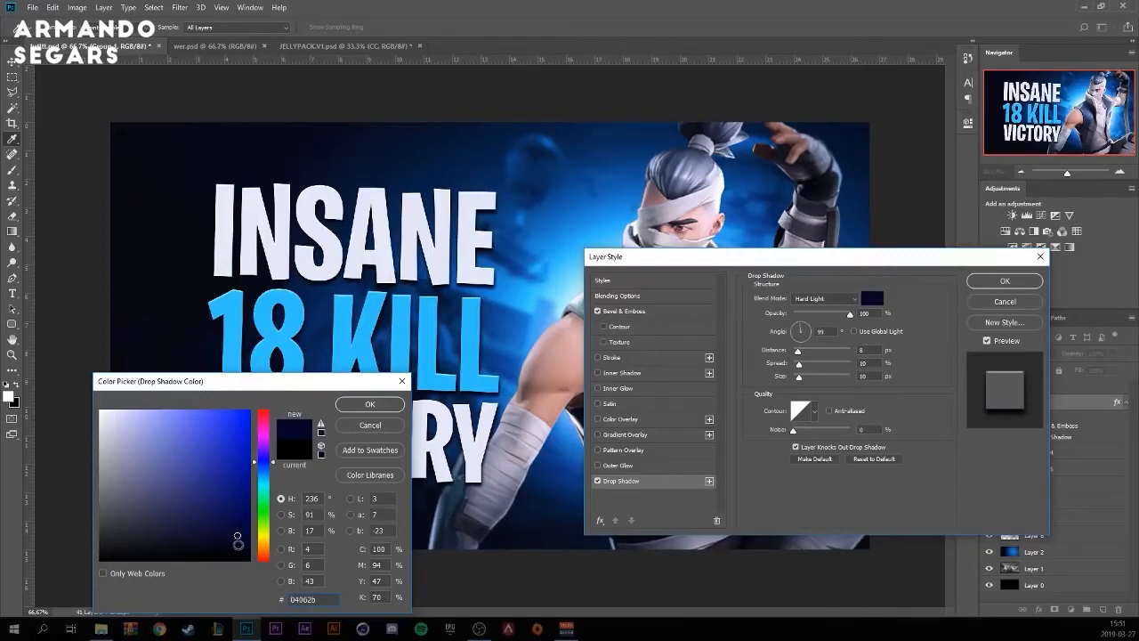
{"action": "left_click", "coordinate": [233, 544]}
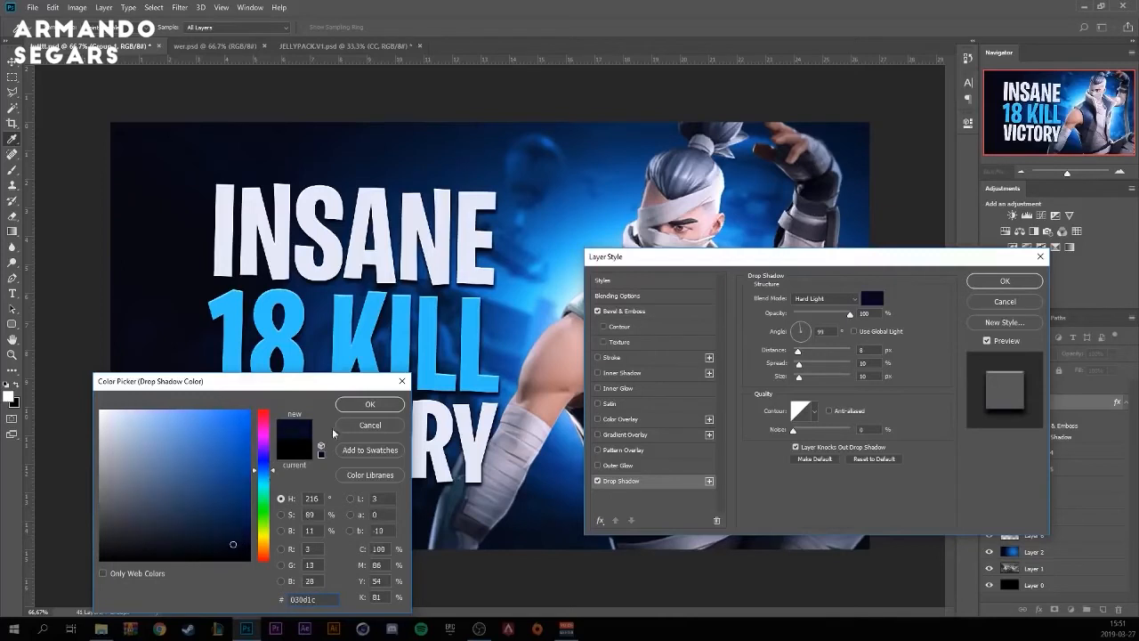
{"action": "left_click", "coordinate": [374, 403]}
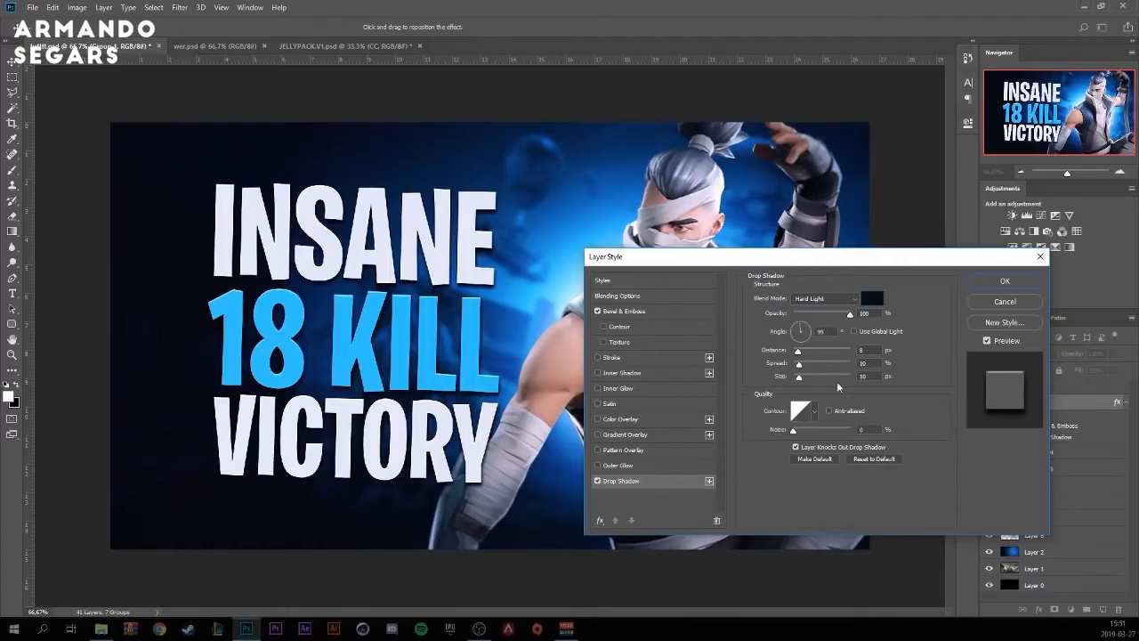
{"action": "left_click_drag", "start_coordinate": [791, 377], "coordinate": [811, 384]}
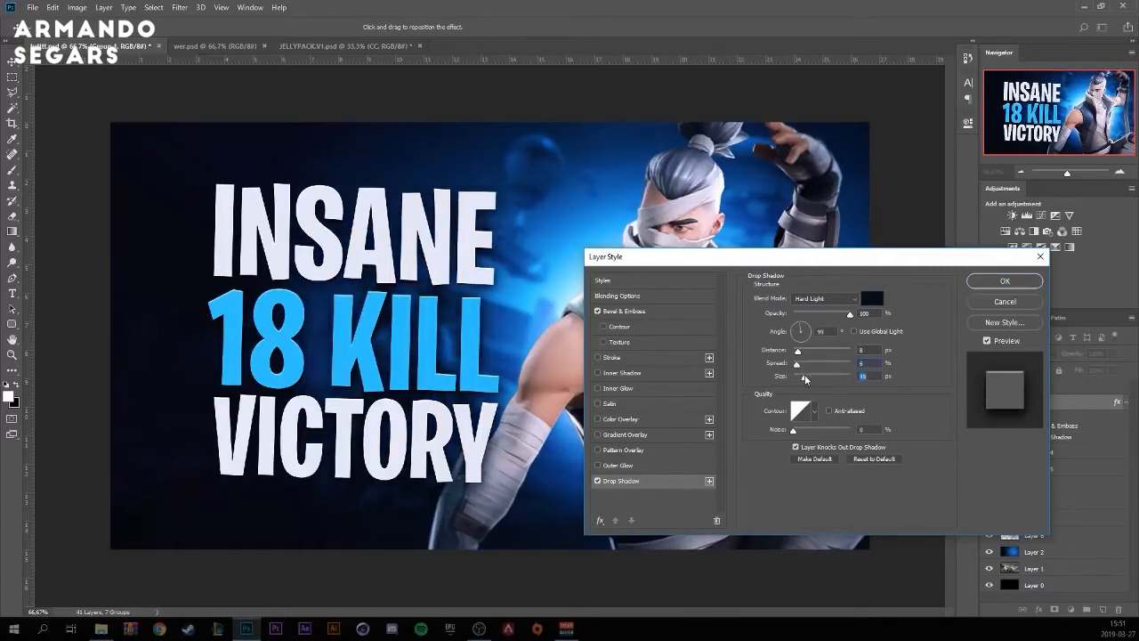
{"action": "left_click", "coordinate": [1003, 281]}
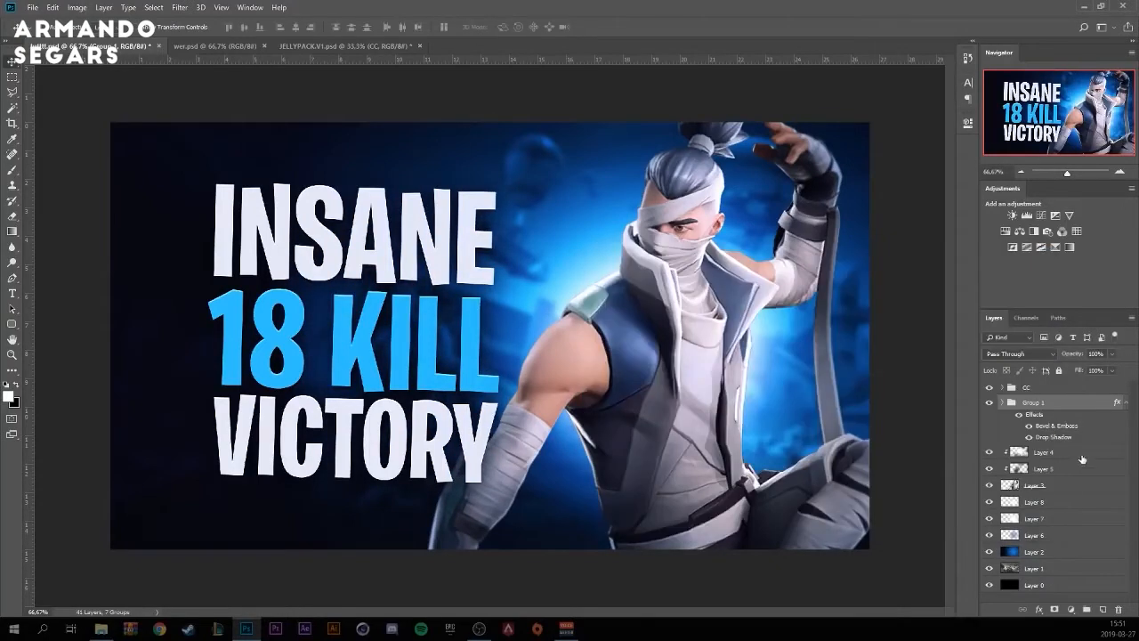
Add a new layer above the title group and clip it to the group.
{"action": "left_click", "coordinate": [1104, 610]}
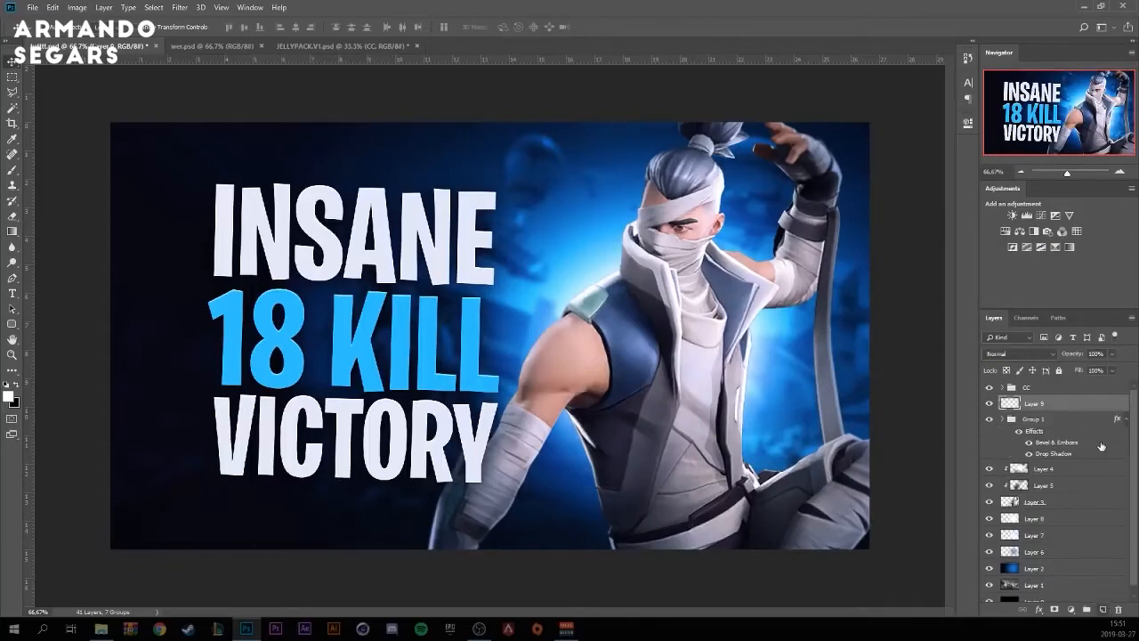
{"action": "right_click", "coordinate": [1080, 409]}
{"action": "left_click", "coordinate": [1004, 342]}
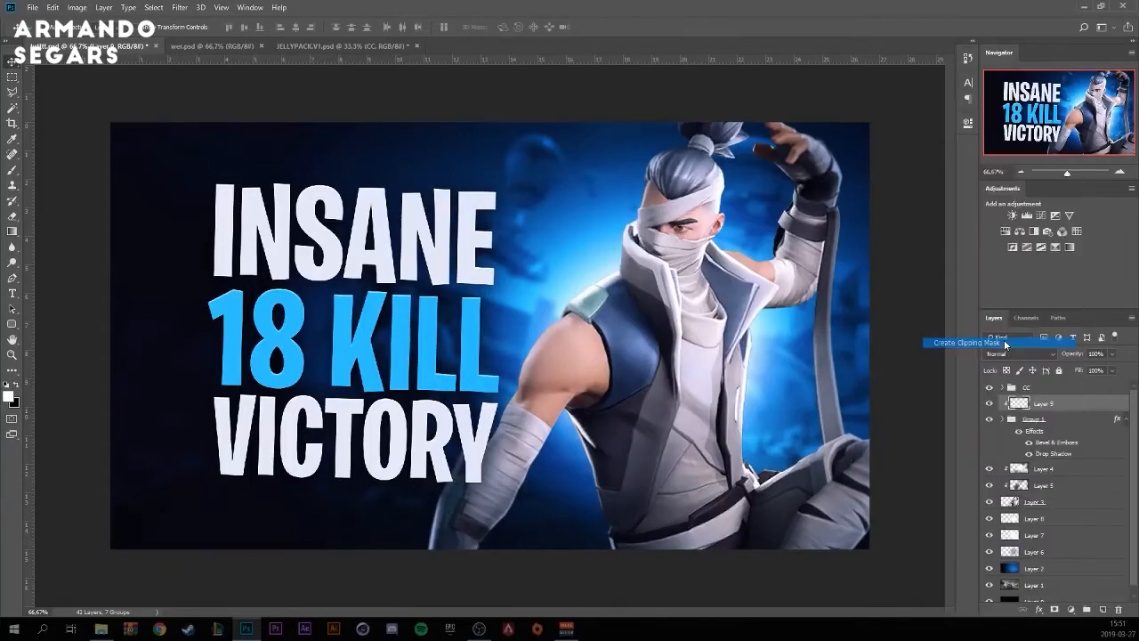
Shade the lower part of the title with dark navy sampled from the background, using a very large soft brush at 80% opacity.
{"action": "left_click", "coordinate": [11, 171]}
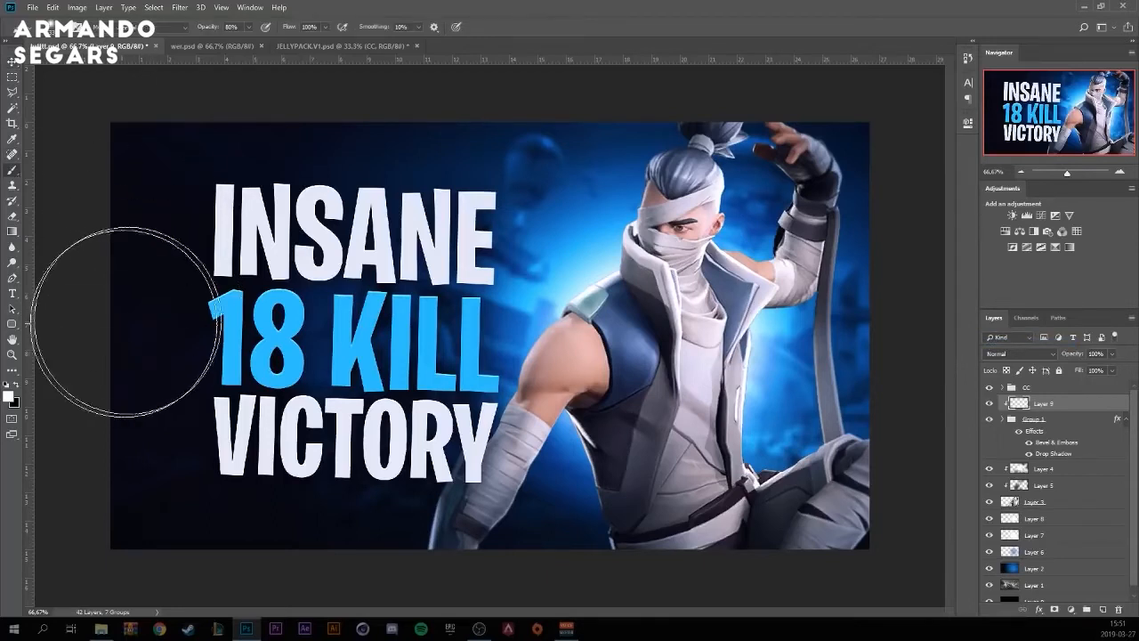
{"action": "left_click_drag", "start_coordinate": [178, 276], "coordinate": [224, 277]}
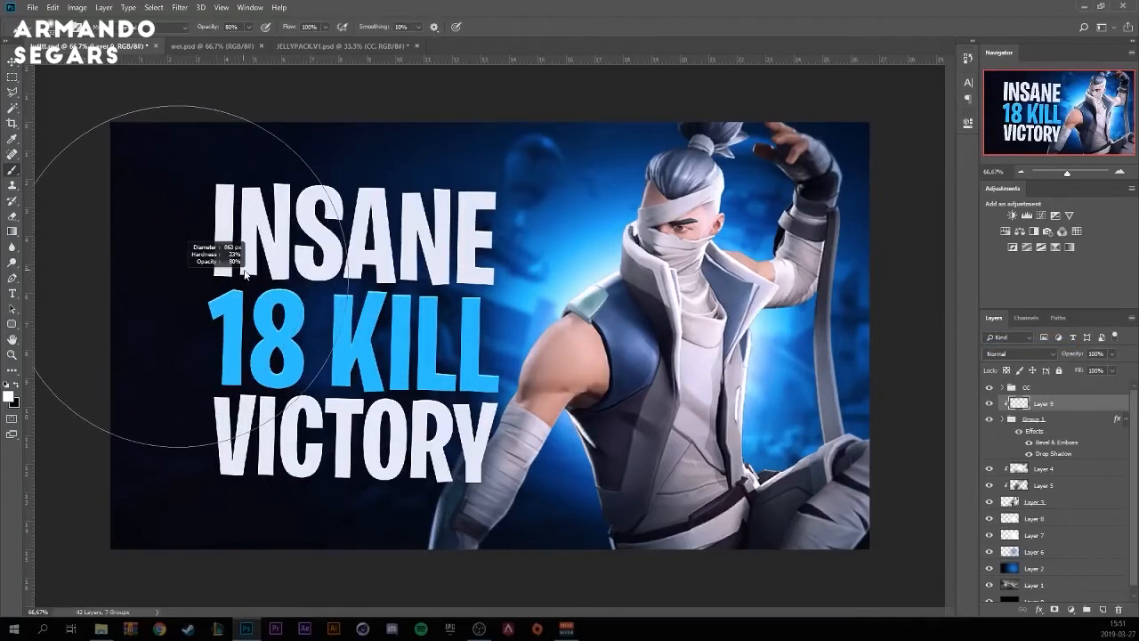
{"action": "left_click", "coordinate": [446, 142], "text": "alt"}
{"action": "mouse_move", "coordinate": [134, 472]}
{"action": "left_mouse_down"}
{"action": "mouse_move", "coordinate": [383, 592]}
{"action": "mouse_move", "coordinate": [427, 567]}
{"action": "left_mouse_up"}
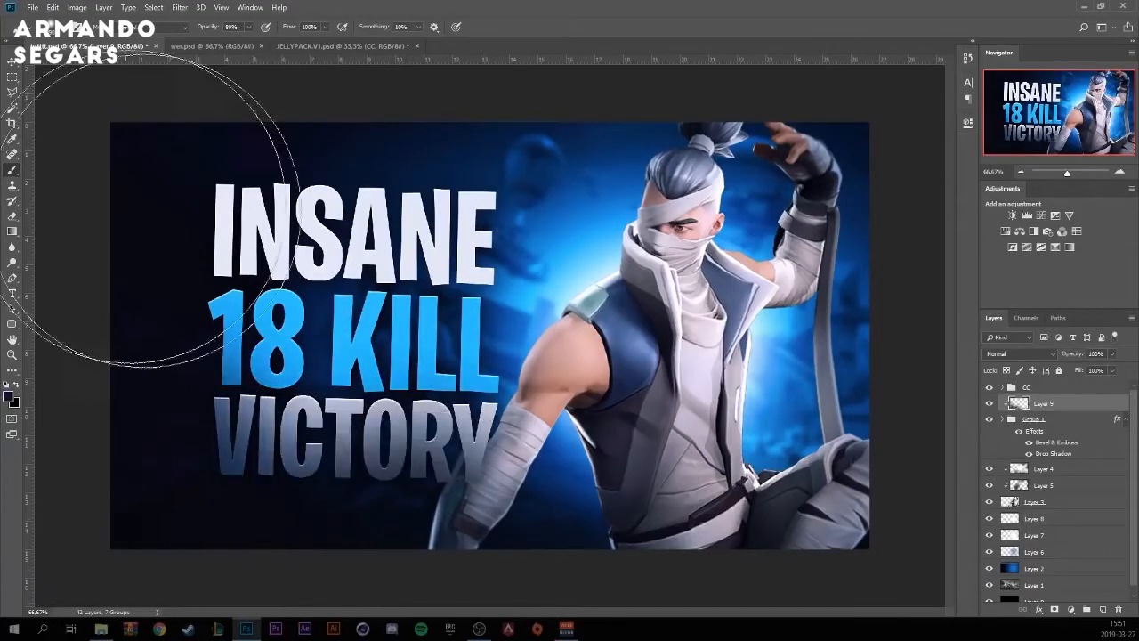
Shade the title's left side with the large soft brush, then set the shading layer to Hard Light, 77% opacity and 33% fill.
{"action": "left_click_drag", "start_coordinate": [142, 208], "coordinate": [89, 363]}
{"action": "left_click", "coordinate": [448, 76]}
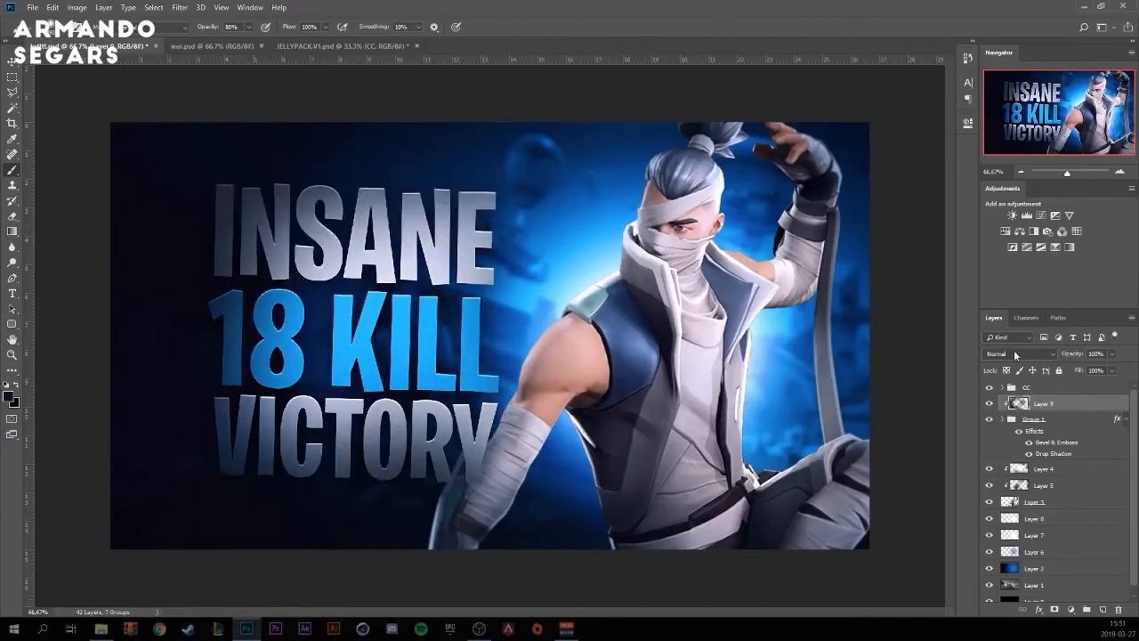
{"action": "left_click", "coordinate": [1020, 353]}
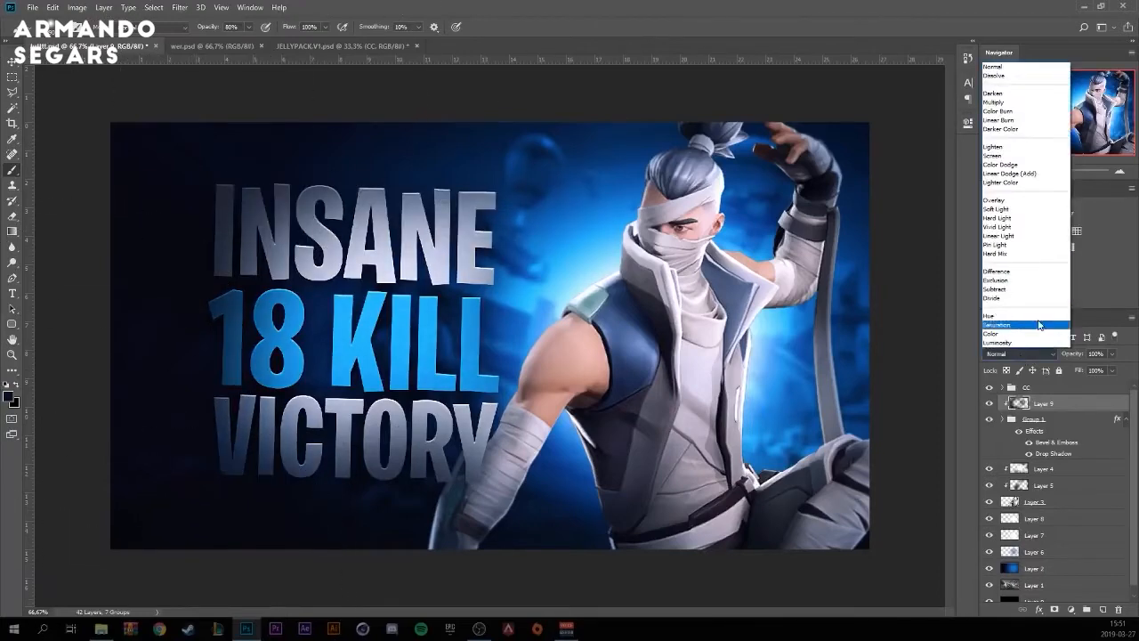
{"action": "left_click", "coordinate": [1019, 217]}
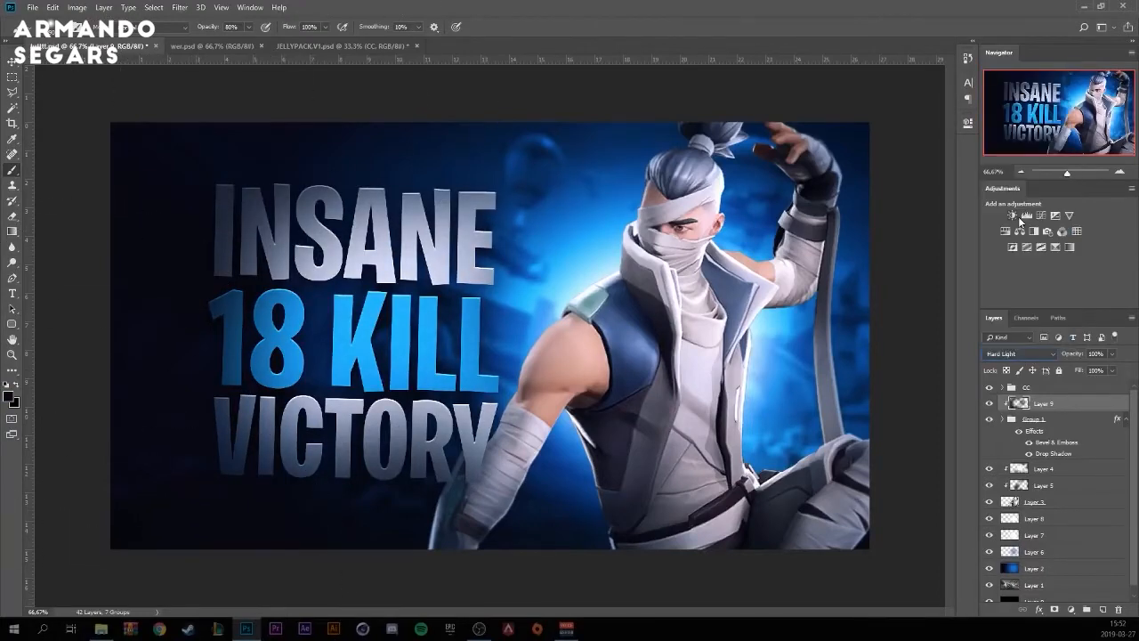
{"action": "left_click", "coordinate": [1113, 370]}
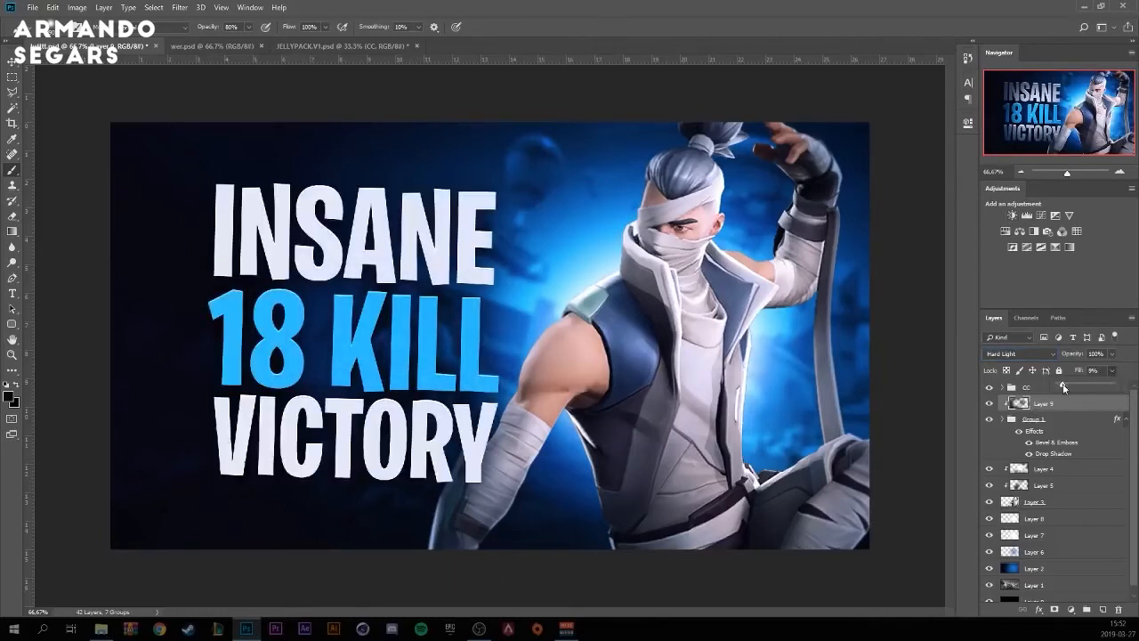
{"action": "left_click", "coordinate": [1112, 353]}
{"action": "left_click_drag", "start_coordinate": [1112, 371], "coordinate": [1101, 372]}
Add a new layer clipped directly above the title group and choose the Foreground to Background gradient preset.
{"action": "left_click", "coordinate": [1065, 419]}
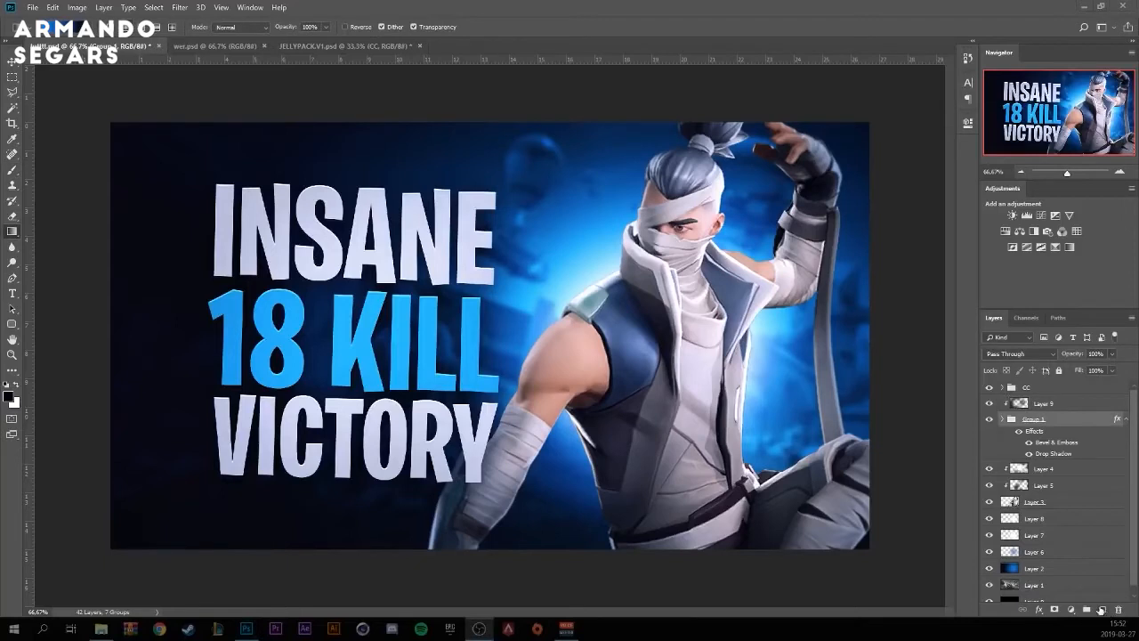
{"action": "left_click", "coordinate": [1100, 610]}
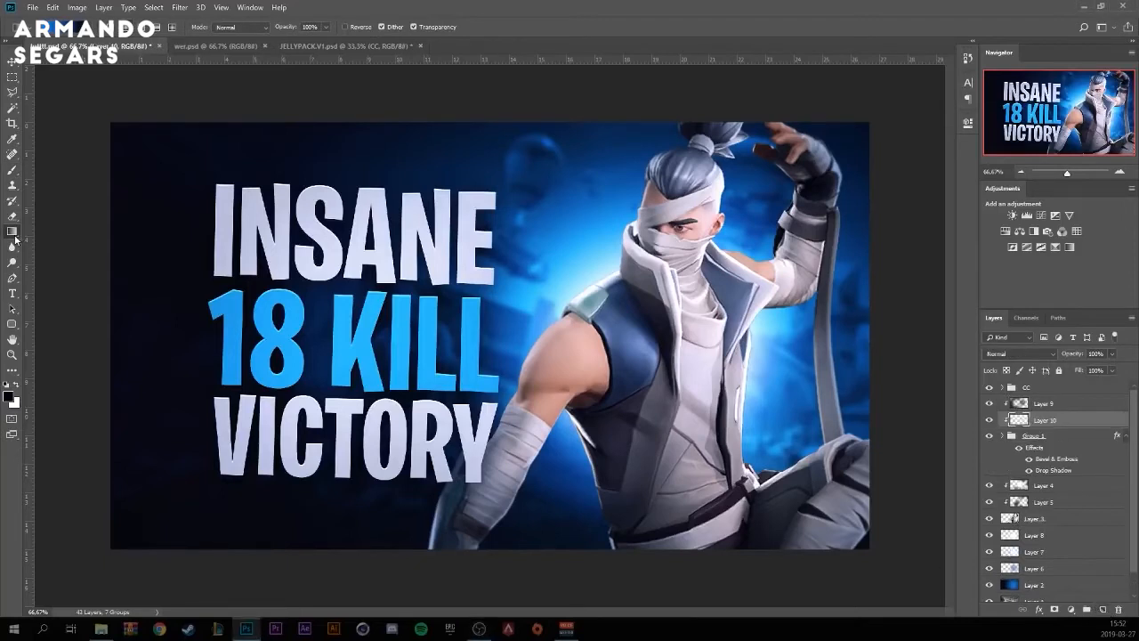
{"action": "left_click", "coordinate": [76, 28]}
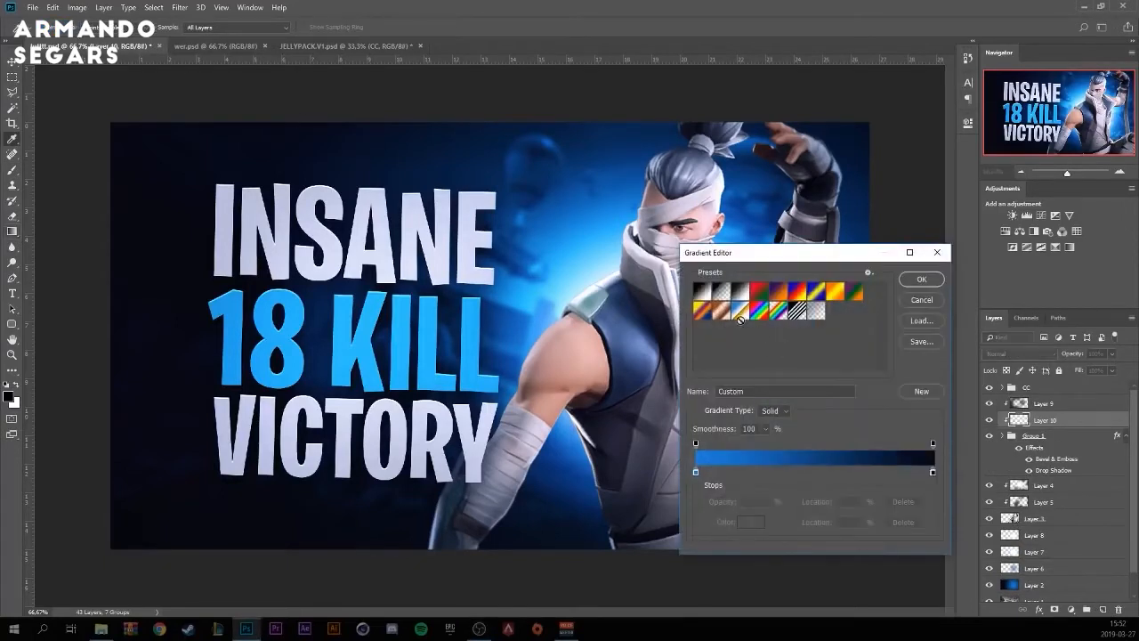
{"action": "left_click", "coordinate": [705, 296]}
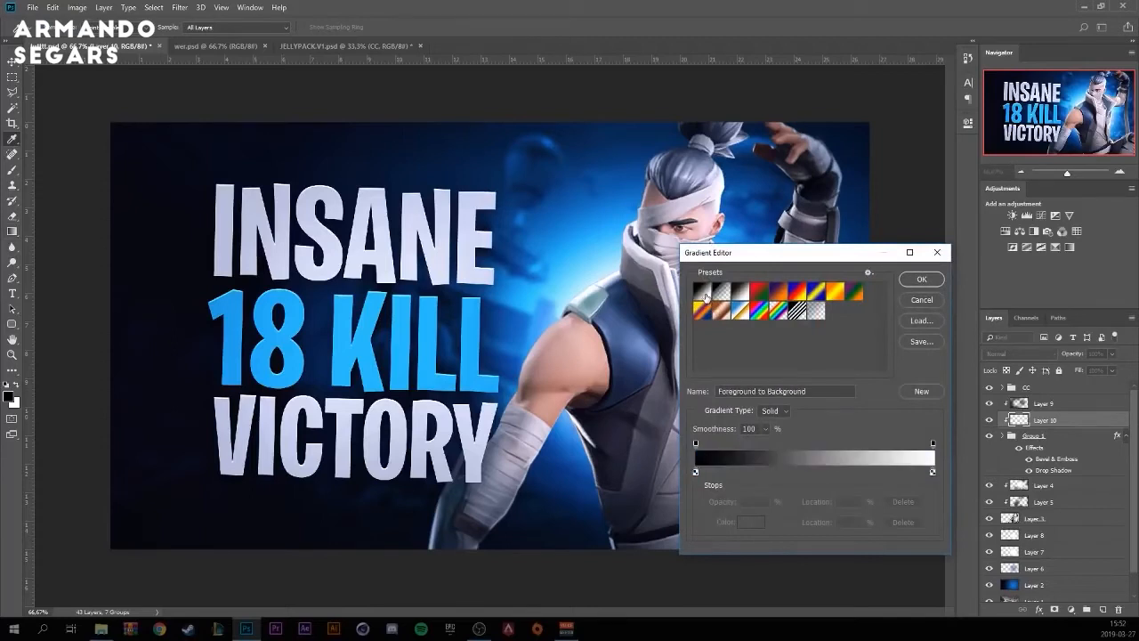
{"action": "left_click", "coordinate": [922, 279]}
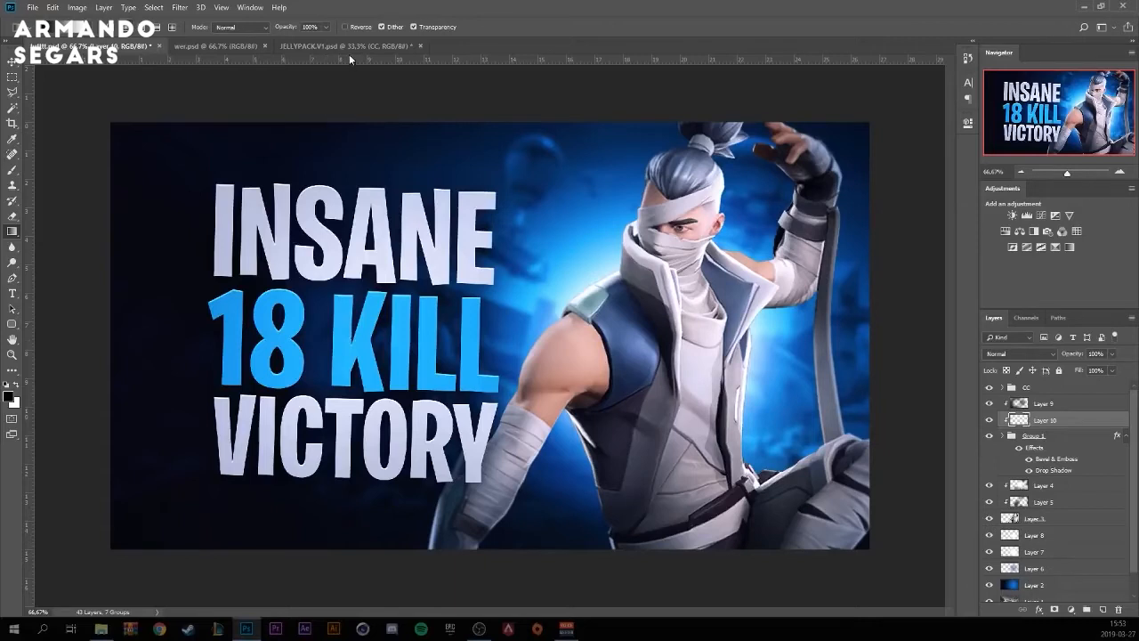
Draw a reversed radial black-to-white gradient from the title's centre outward, then set the layer to Overlay and adjust its opacity.
{"action": "left_click", "coordinate": [345, 27]}
{"action": "left_click_drag", "start_coordinate": [293, 276], "coordinate": [207, 167]}
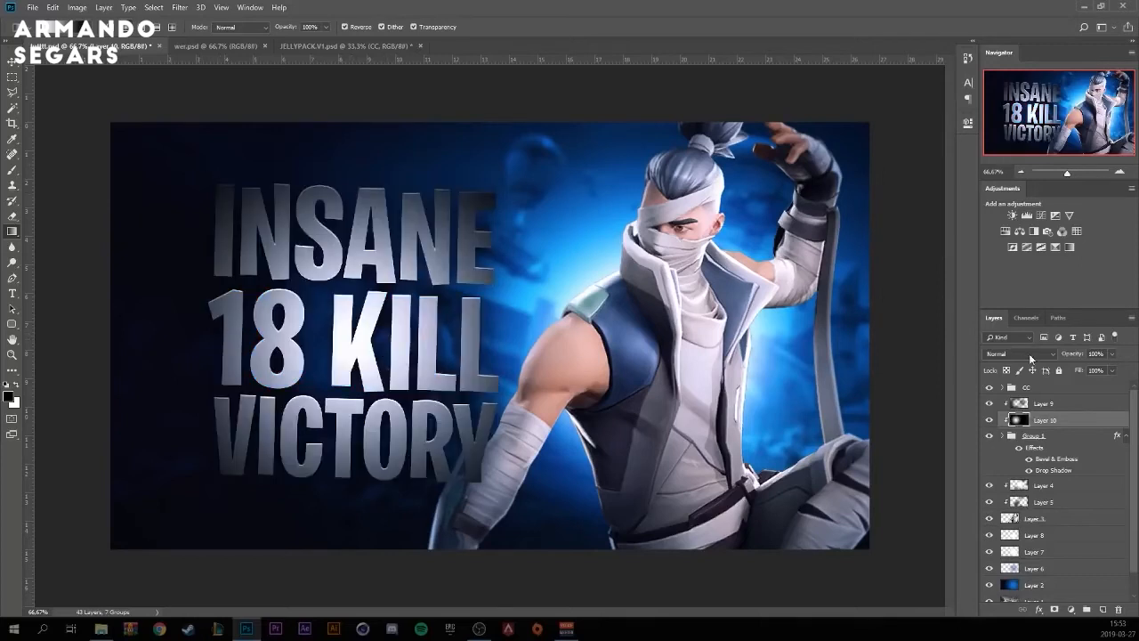
{"action": "left_click", "coordinate": [1030, 356]}
{"action": "left_click", "coordinate": [1037, 213]}
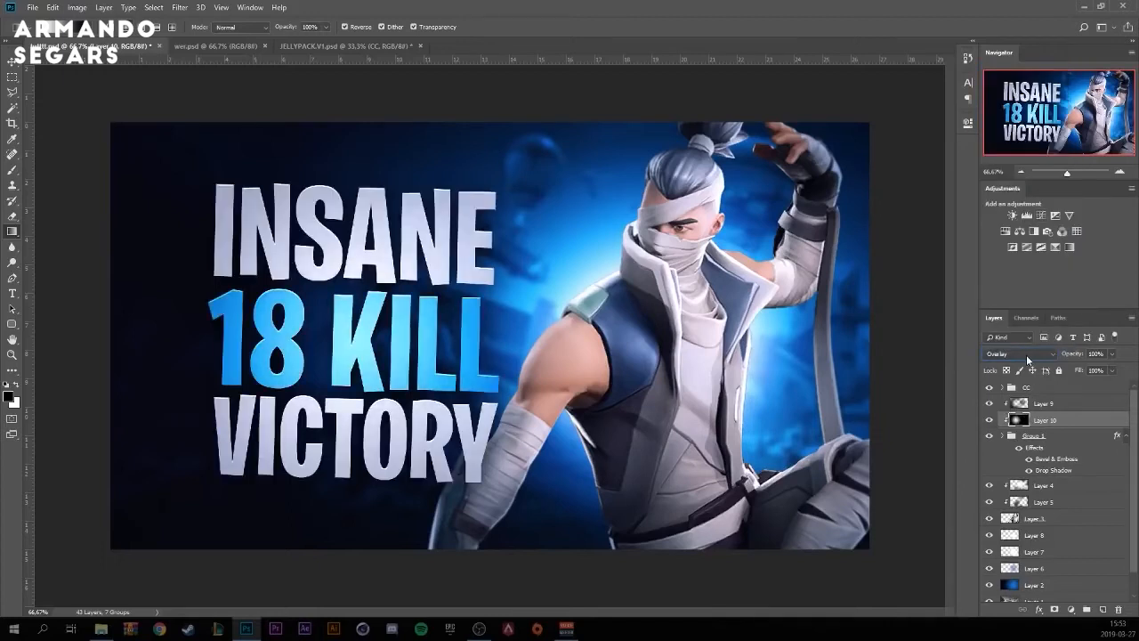
{"action": "left_click", "coordinate": [1114, 355]}
On a new layer above the title shading, paint a large soft glow over the title in its sampled blue and set it to Screen.
{"action": "left_click", "coordinate": [1072, 405]}
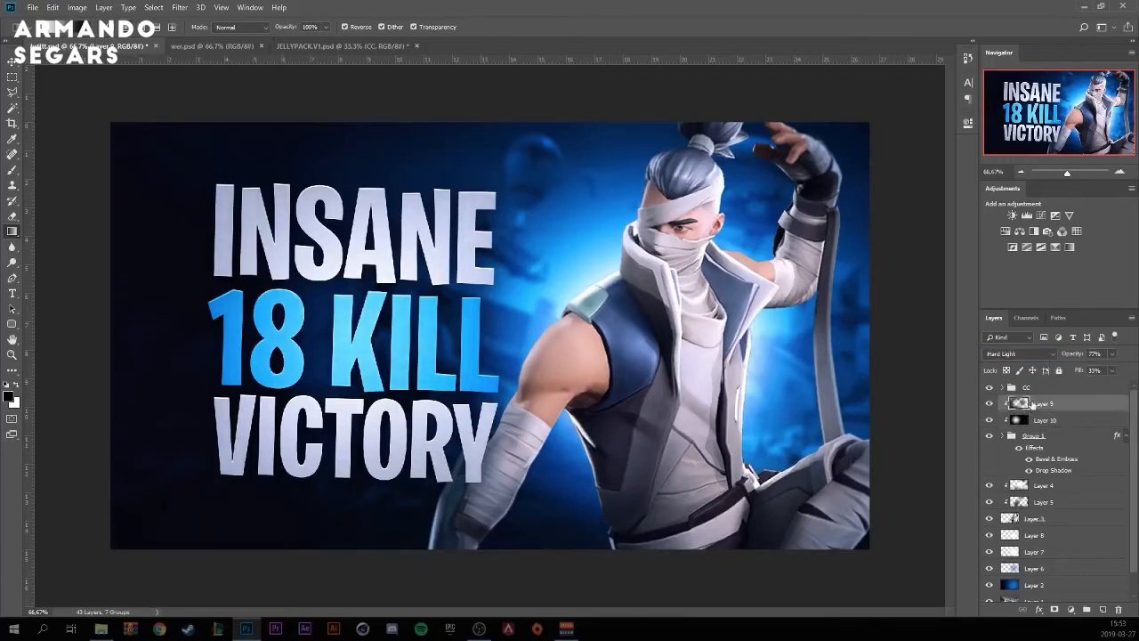
{"action": "left_click", "coordinate": [1103, 611]}
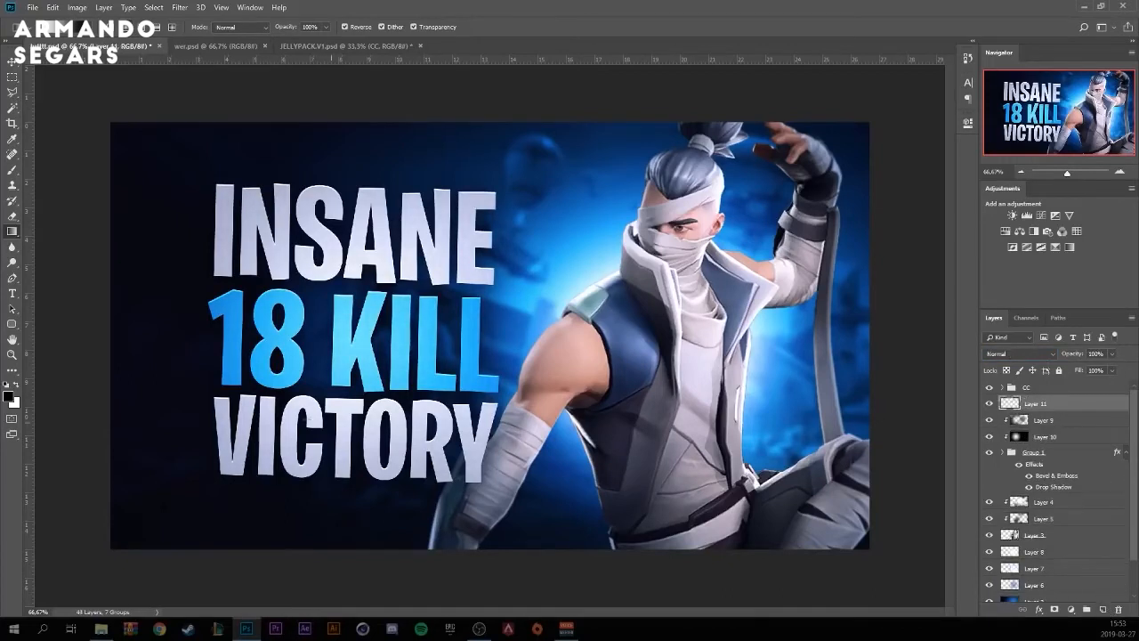
{"action": "left_click", "coordinate": [12, 169]}
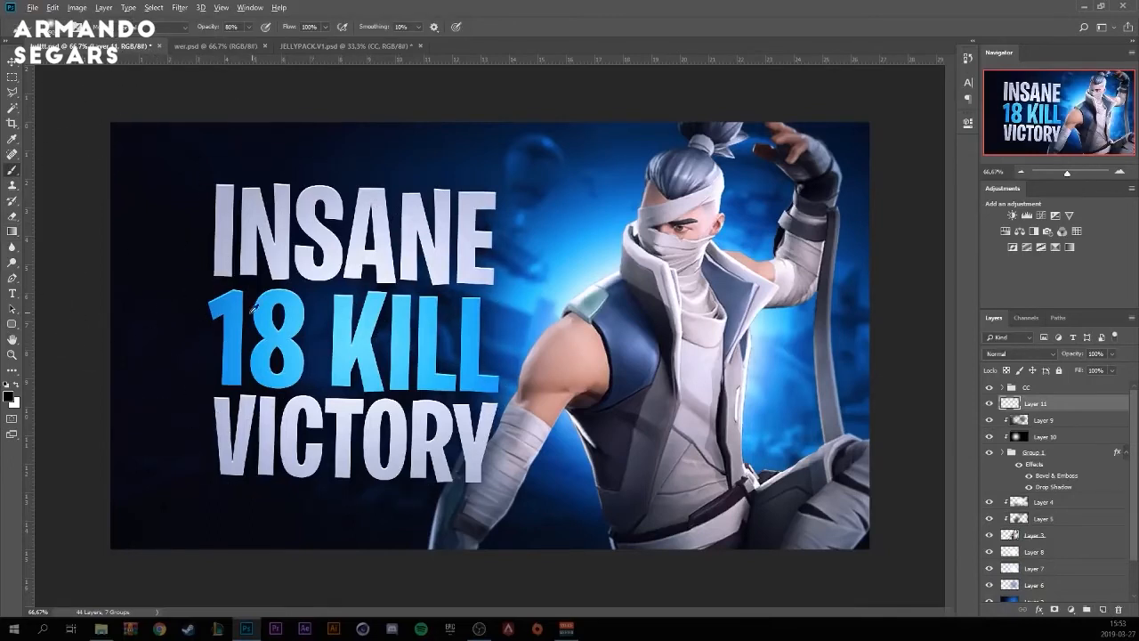
{"action": "left_click", "coordinate": [234, 362], "text": "alt"}
{"action": "left_click", "coordinate": [348, 336]}
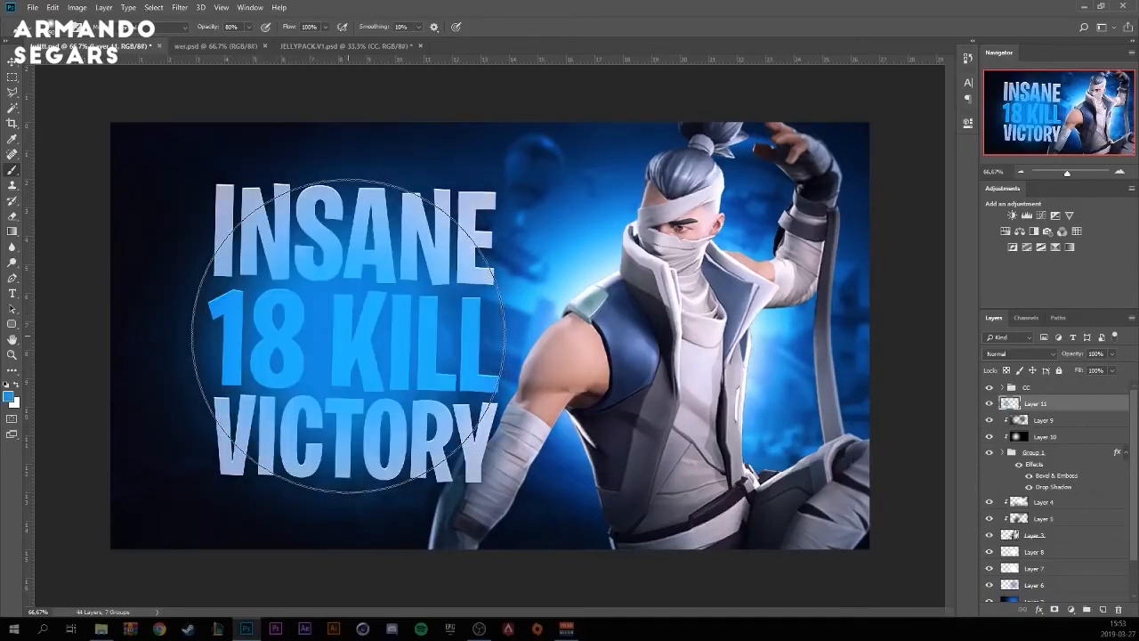
{"action": "left_click", "coordinate": [1019, 353]}
{"action": "left_click", "coordinate": [1051, 157]}
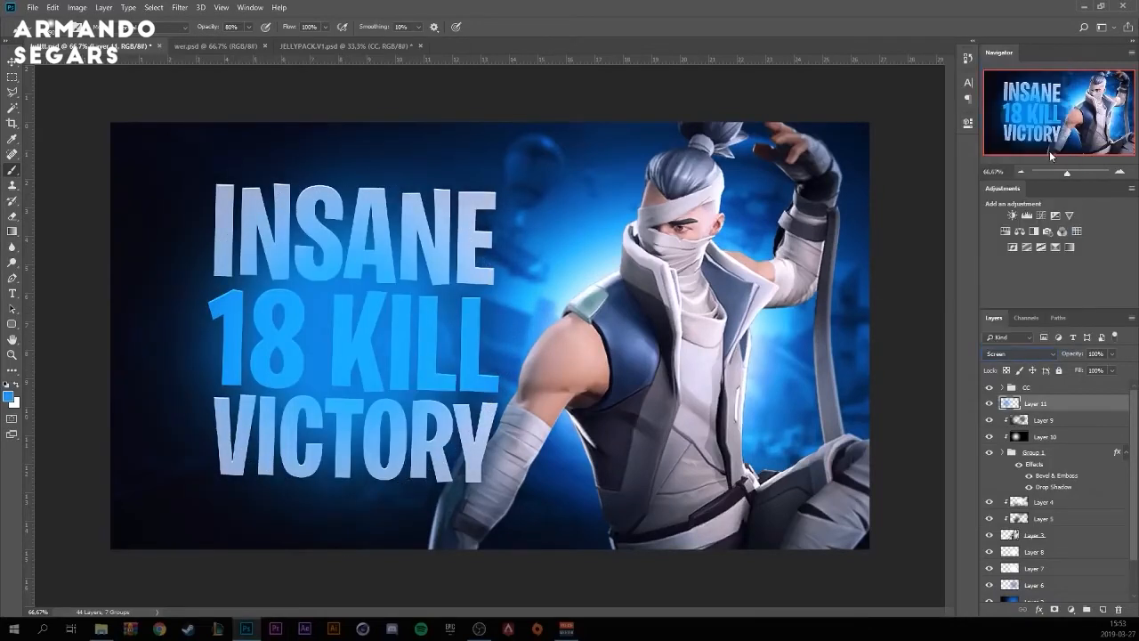
Partly erase the blue glow around 18 KILL with a 51% opacity eraser and set the glow layer's opacity to 63%.
{"action": "left_click", "coordinate": [13, 215]}
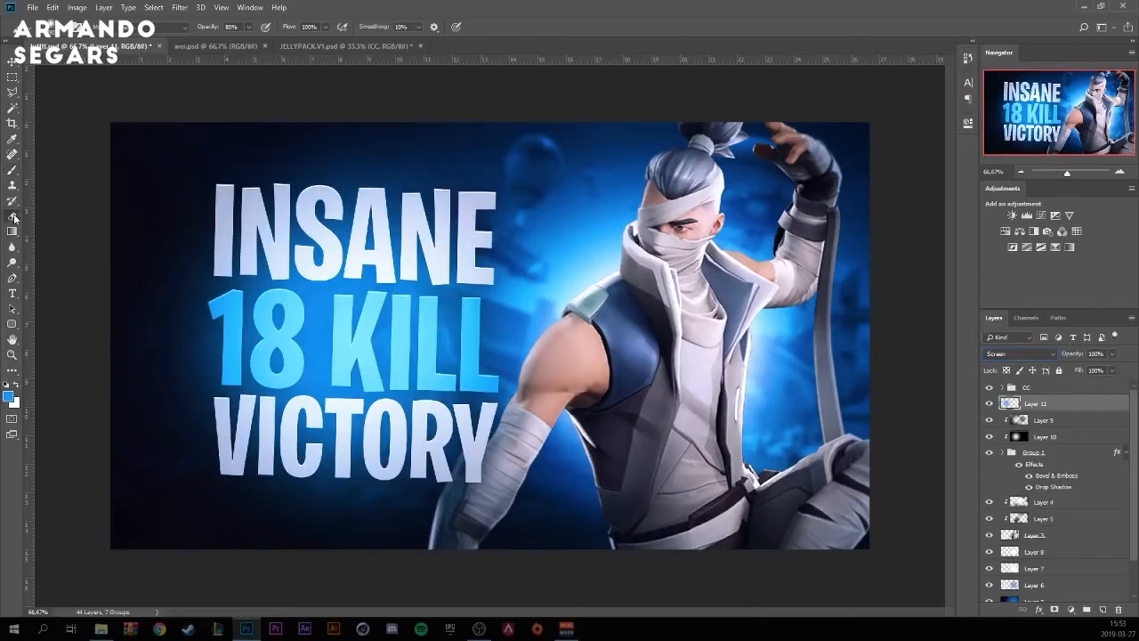
{"action": "left_click_drag", "start_coordinate": [241, 353], "coordinate": [94, 360]}
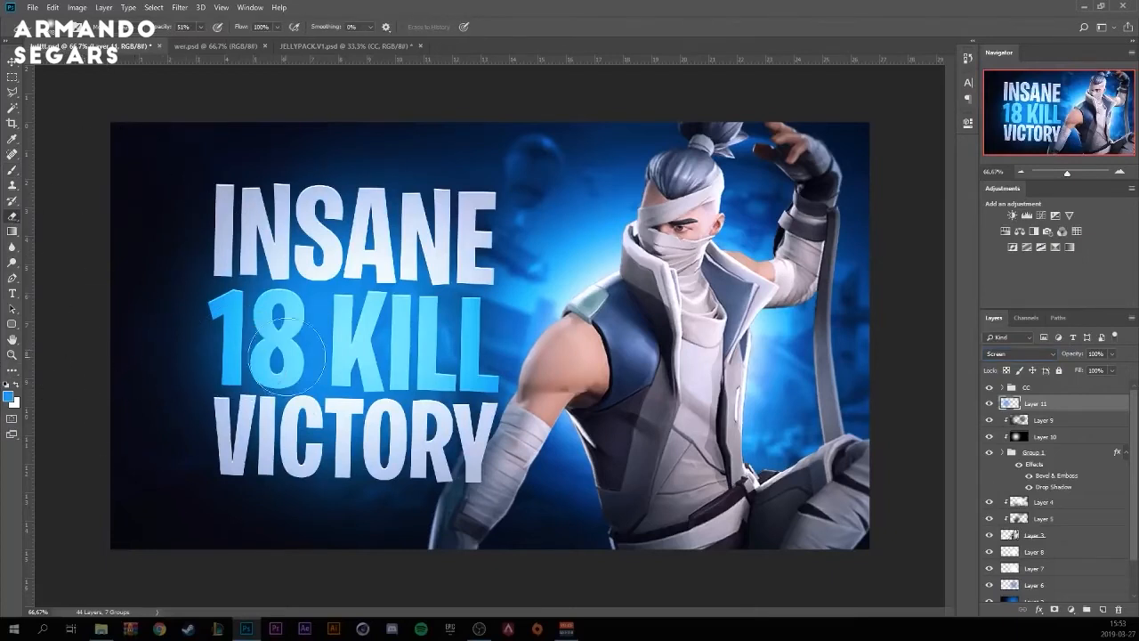
{"action": "mouse_move", "coordinate": [315, 351]}
{"action": "left_mouse_down"}
{"action": "mouse_move", "coordinate": [315, 365]}
{"action": "mouse_move", "coordinate": [316, 313]}
{"action": "mouse_move", "coordinate": [411, 255]}
{"action": "mouse_move", "coordinate": [445, 373]}
{"action": "mouse_move", "coordinate": [193, 370]}
{"action": "mouse_move", "coordinate": [262, 341]}
{"action": "left_mouse_up"}
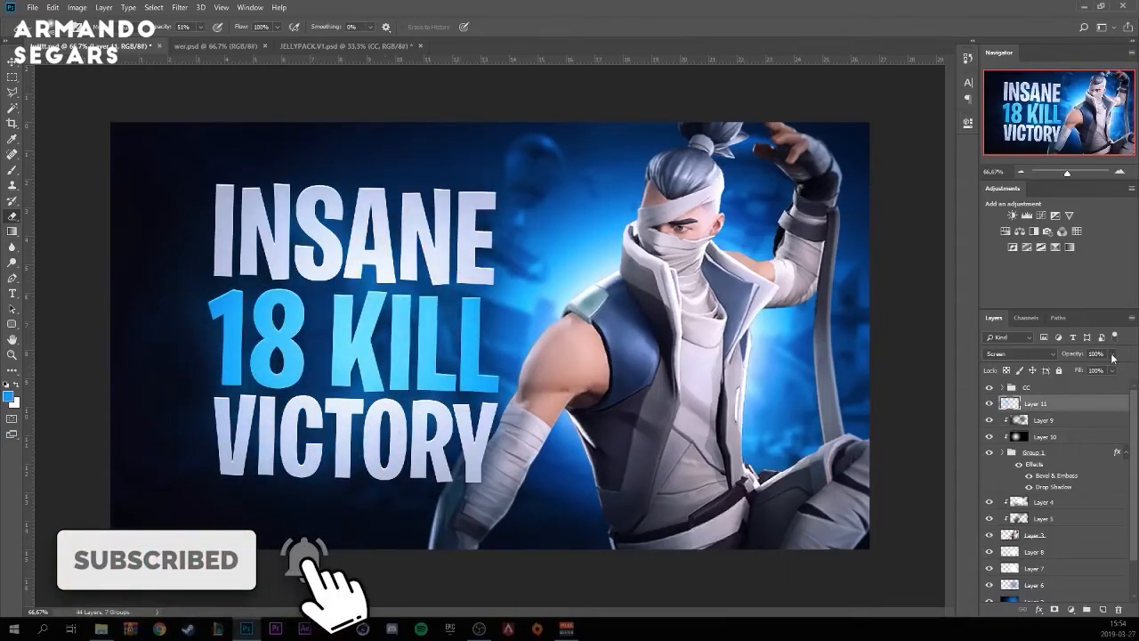
{"action": "left_click_drag", "start_coordinate": [1111, 353], "coordinate": [1027, 370]}
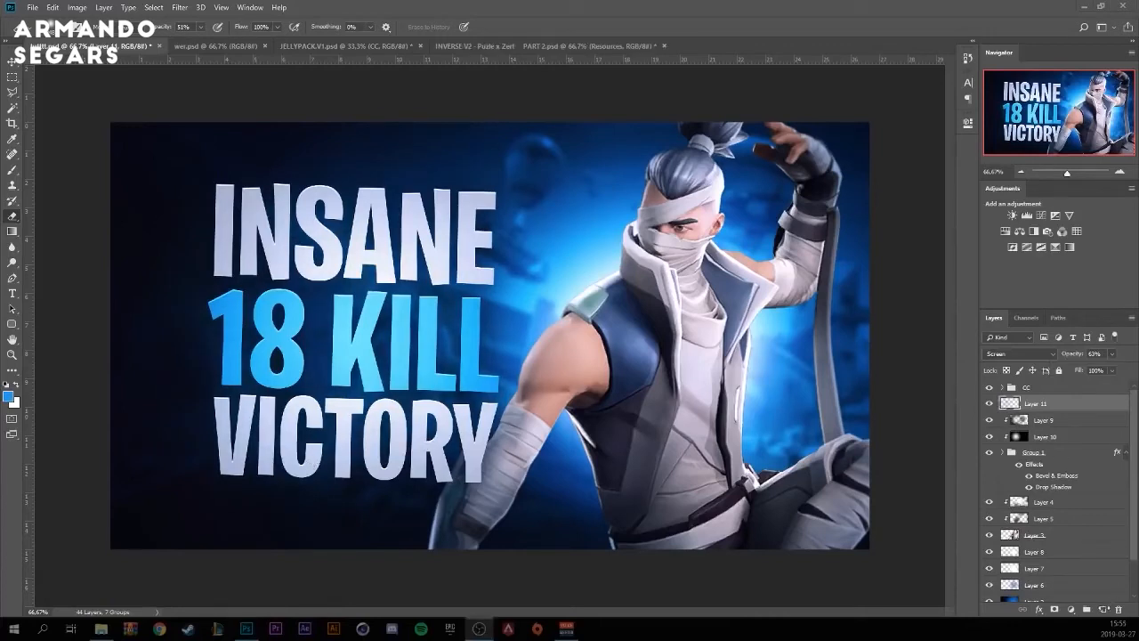
Add a new layer above the glow and paint a vignette around the canvas edges with dark navy sampled from the background, at 80% brush opacity.
{"action": "left_click", "coordinate": [1102, 609]}
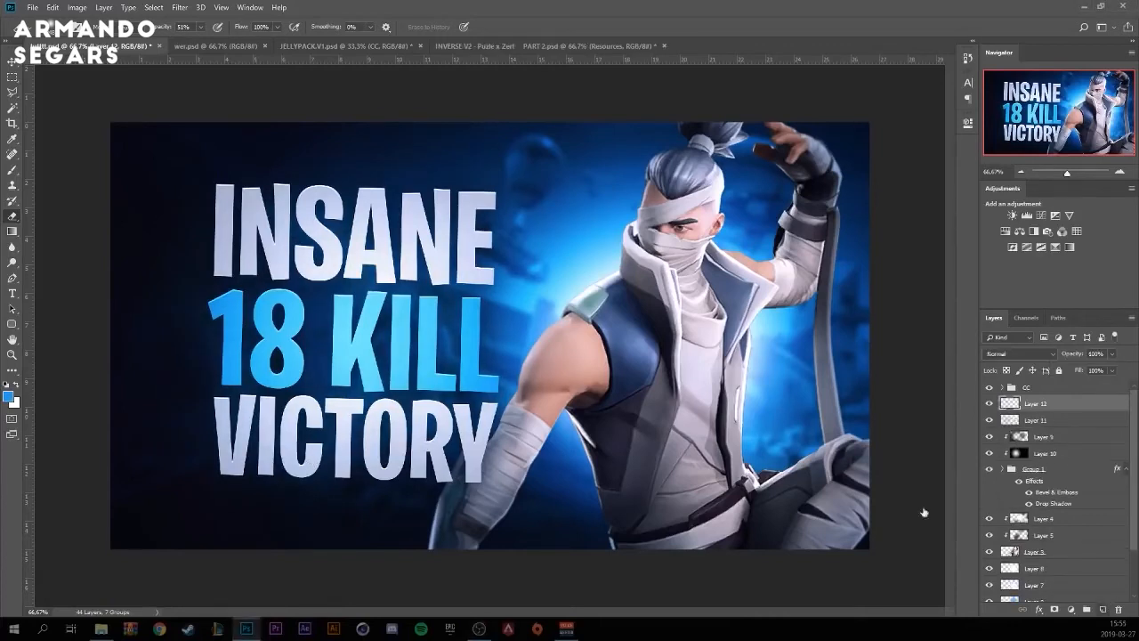
{"action": "left_click", "coordinate": [18, 170]}
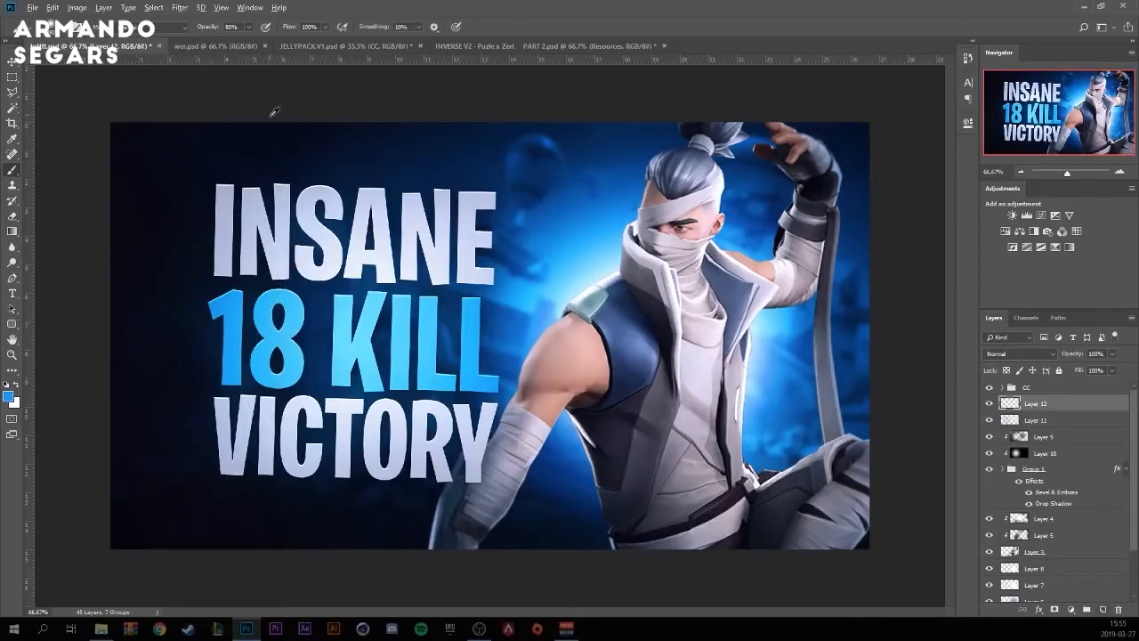
{"action": "left_click", "coordinate": [367, 137], "text": "alt"}
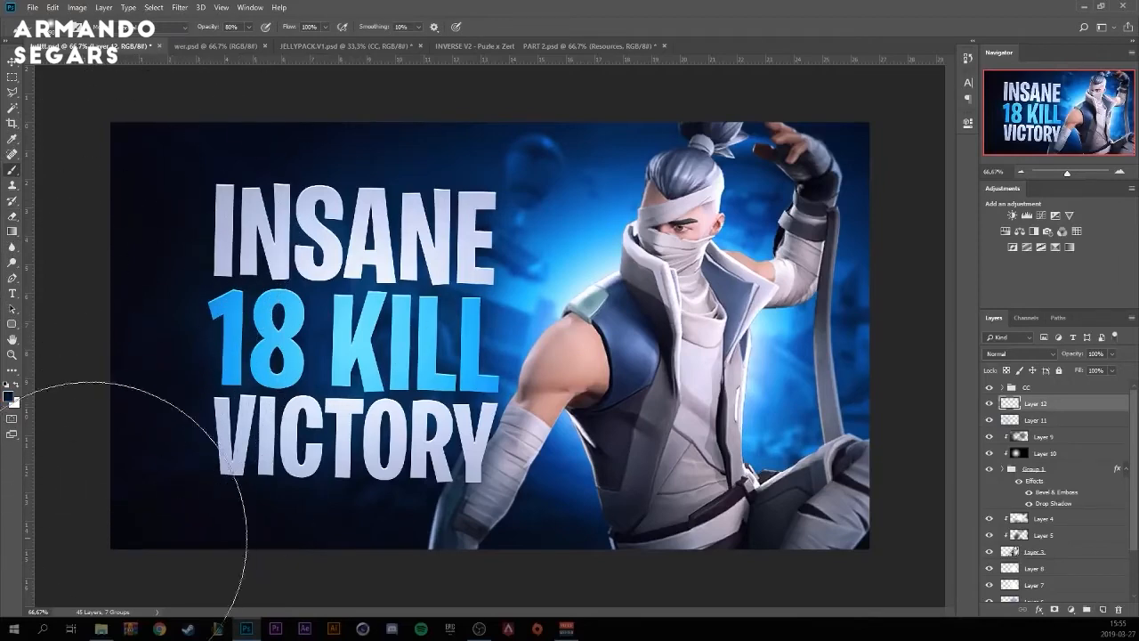
{"action": "mouse_move", "coordinate": [93, 538]}
{"action": "left_mouse_down"}
{"action": "mouse_move", "coordinate": [283, 575]}
{"action": "mouse_move", "coordinate": [254, 573]}
{"action": "mouse_move", "coordinate": [320, 569]}
{"action": "left_mouse_up"}
{"action": "scroll", "coordinate": [472, 572], "scroll_direction": "down", "scroll_amount": 3}
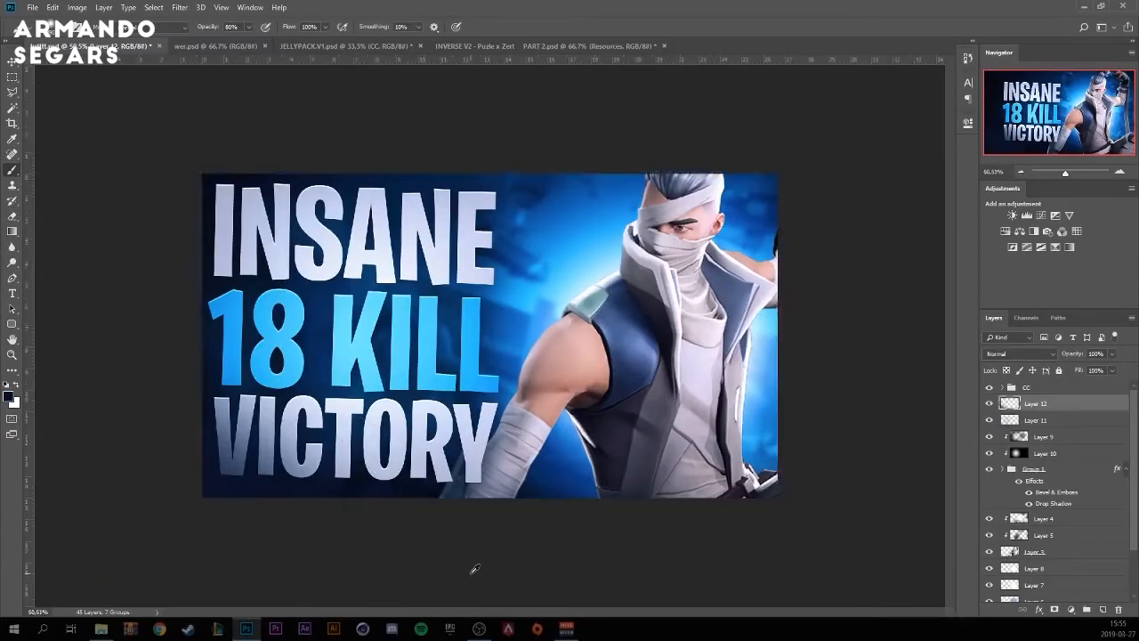
{"action": "scroll", "coordinate": [475, 569], "scroll_direction": "down", "scroll_amount": 1}
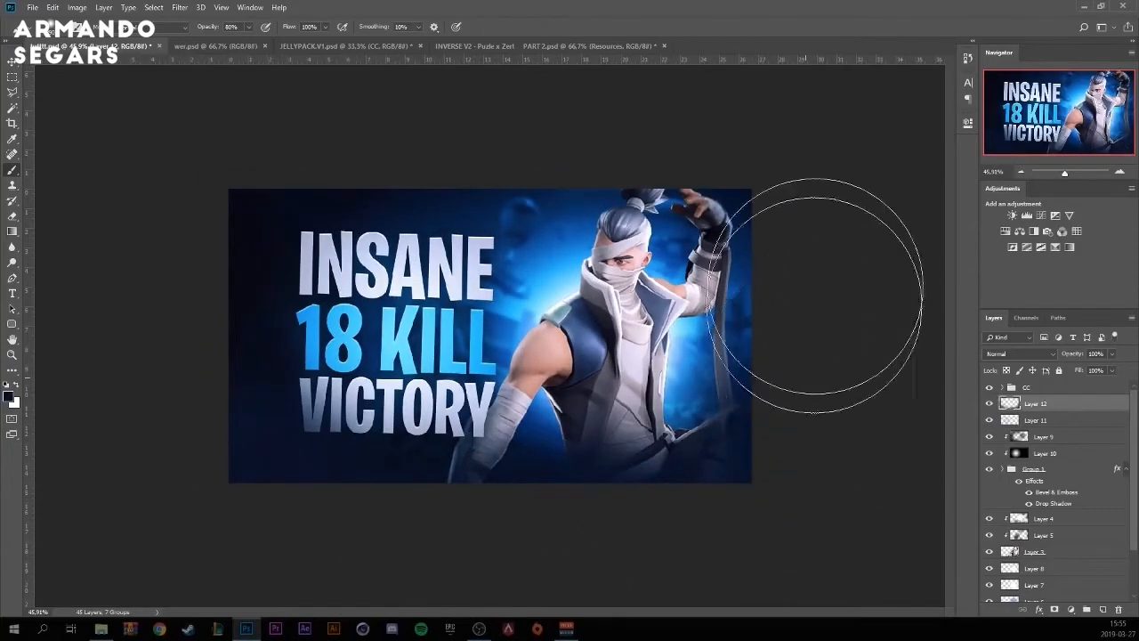
{"action": "mouse_move", "coordinate": [815, 295]}
{"action": "left_mouse_down"}
{"action": "mouse_move", "coordinate": [825, 236]}
{"action": "mouse_move", "coordinate": [794, 168]}
{"action": "mouse_move", "coordinate": [813, 265]}
{"action": "mouse_move", "coordinate": [729, 125]}
{"action": "mouse_move", "coordinate": [637, 122]}
{"action": "mouse_move", "coordinate": [643, 143]}
{"action": "mouse_move", "coordinate": [783, 154]}
{"action": "left_mouse_up"}
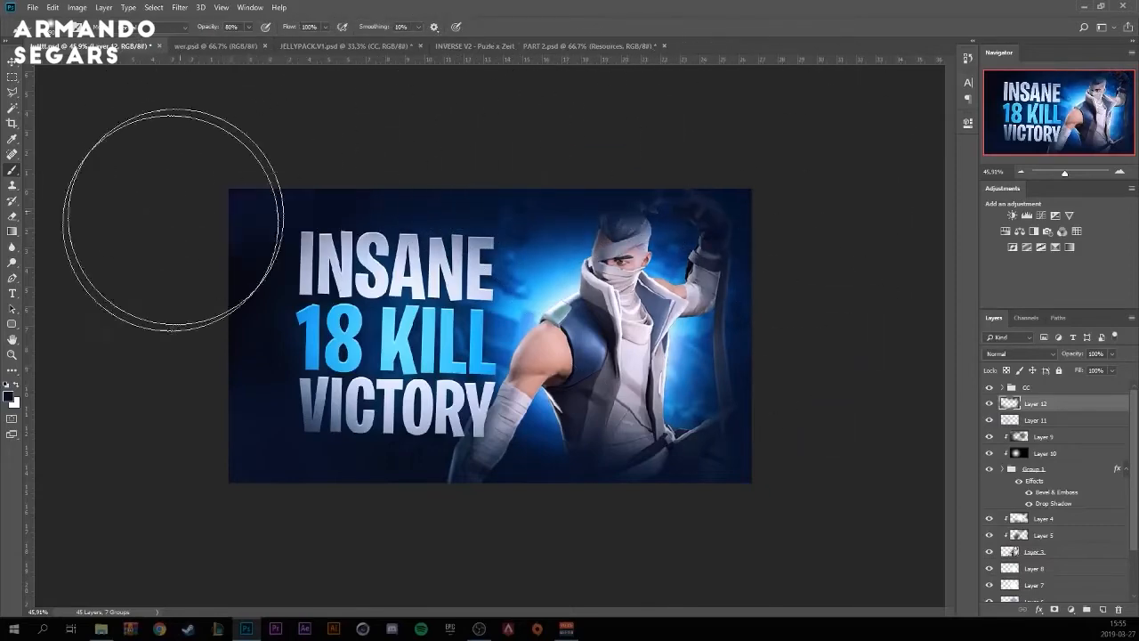
{"action": "mouse_move", "coordinate": [174, 220]}
{"action": "left_mouse_down"}
{"action": "mouse_move", "coordinate": [174, 292]}
{"action": "mouse_move", "coordinate": [208, 374]}
{"action": "left_mouse_up"}
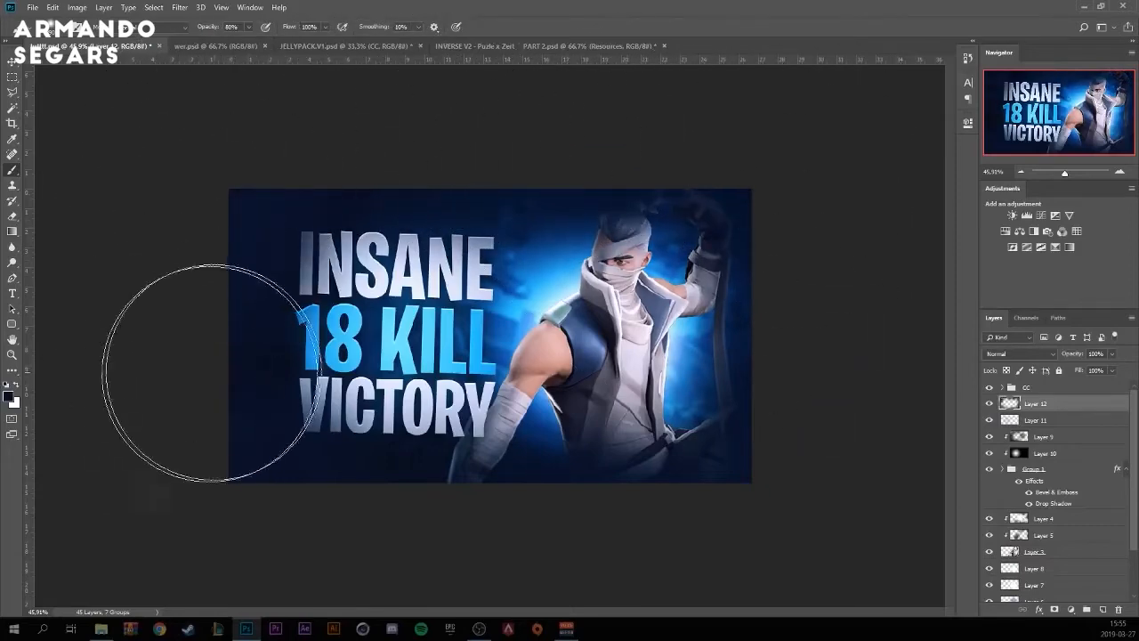
Set the vignette layer to Hard Light with 92% opacity and 39% fill.
{"action": "left_click", "coordinate": [1011, 349]}
{"action": "left_click", "coordinate": [1015, 219]}
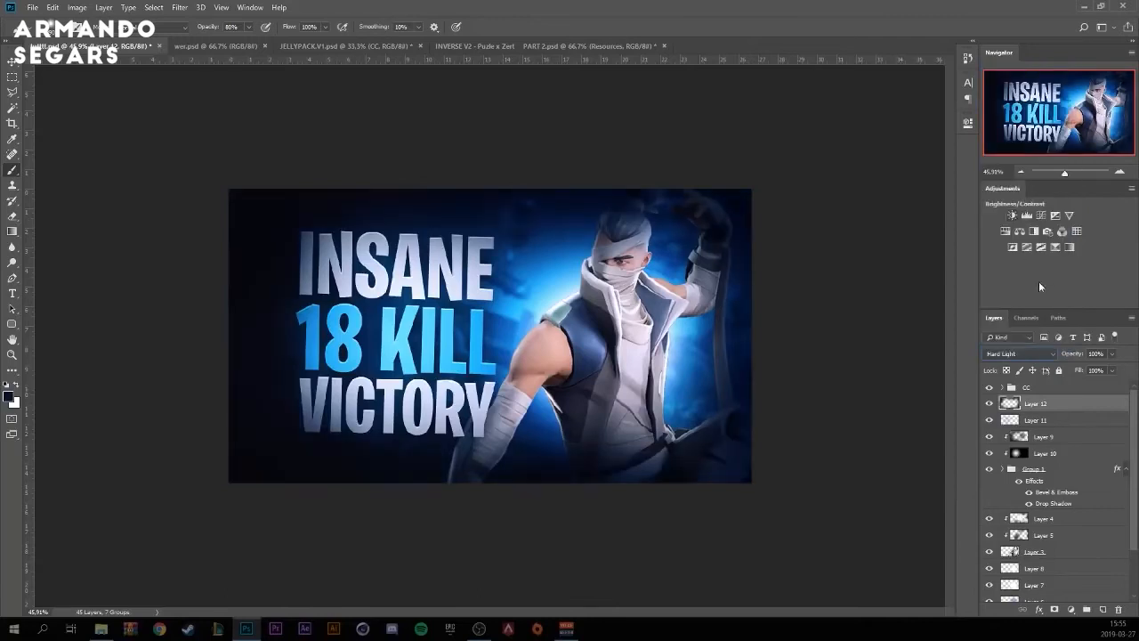
{"action": "left_click", "coordinate": [1112, 370]}
{"action": "left_click_drag", "start_coordinate": [1101, 382], "coordinate": [1074, 380]}
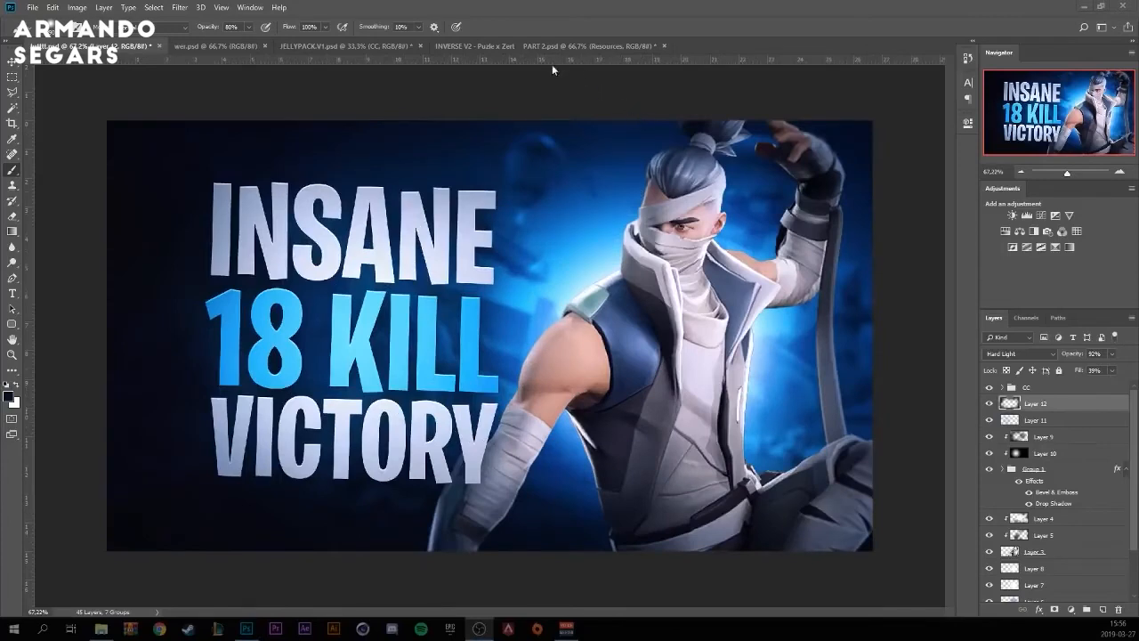
Switch to the INVERSE V2 PART 2 graphics pack document and show the cloud and speed-lines layers in the Resources group.
{"action": "left_click", "coordinate": [476, 44]}
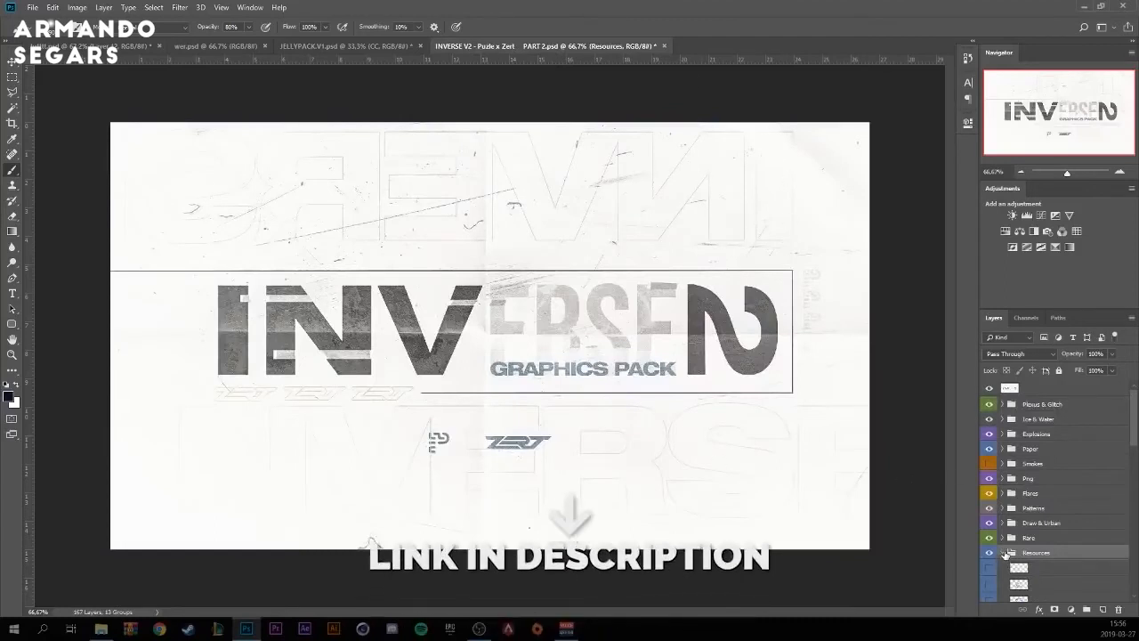
{"action": "scroll", "coordinate": [1056, 555], "scroll_direction": "down", "scroll_amount": 5}
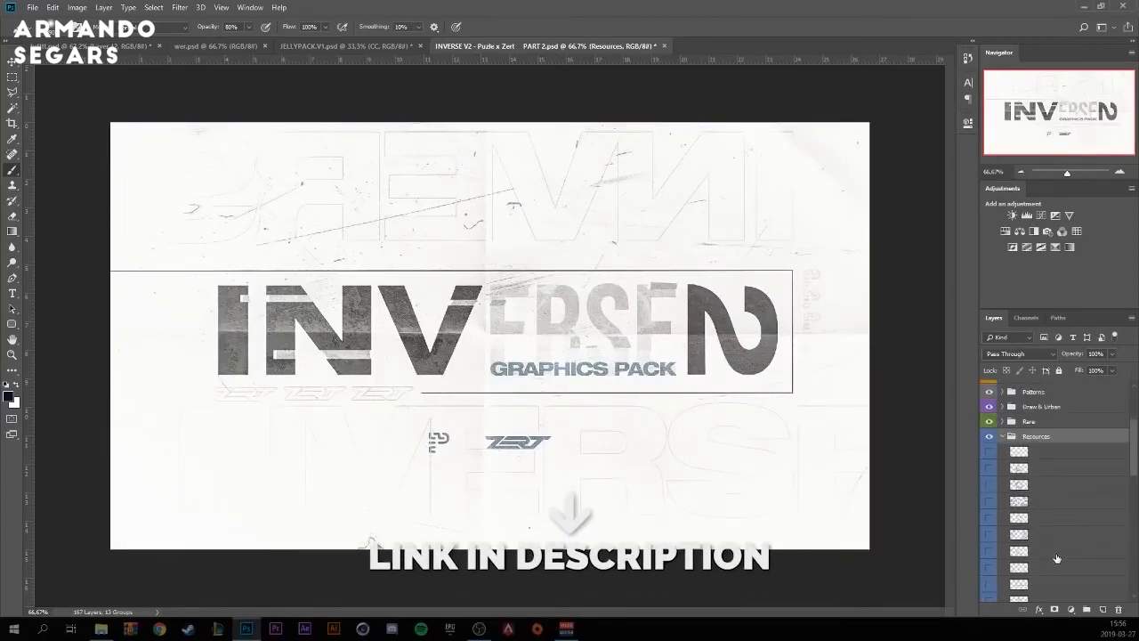
{"action": "scroll", "coordinate": [1010, 497], "scroll_direction": "up", "scroll_amount": 5}
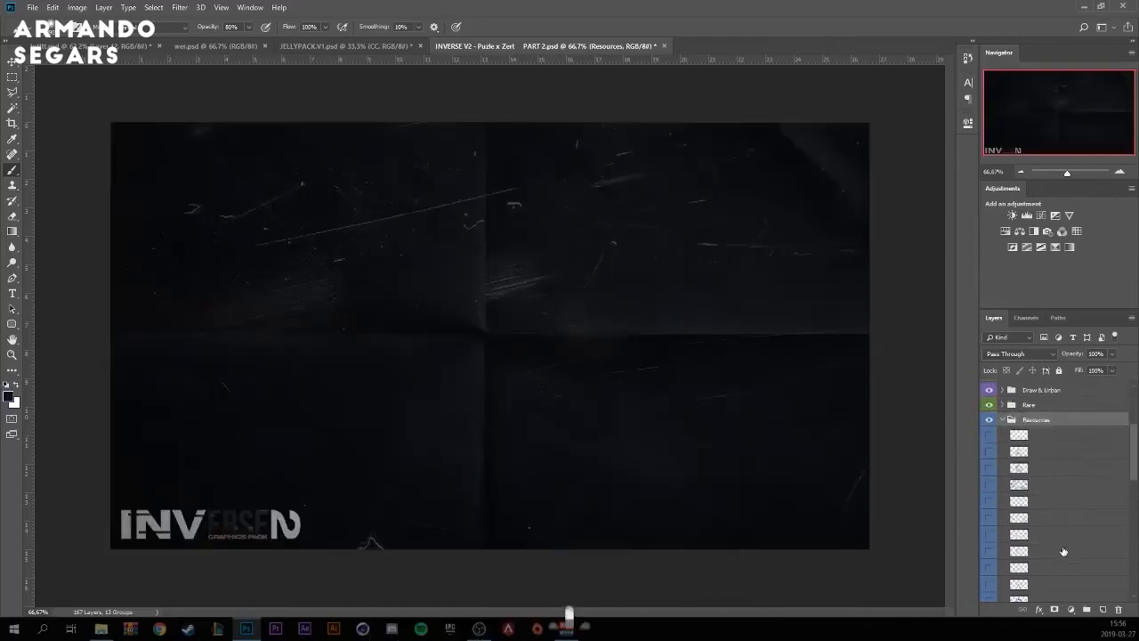
{"action": "left_click", "coordinate": [989, 468]}
{"action": "left_click", "coordinate": [989, 484]}
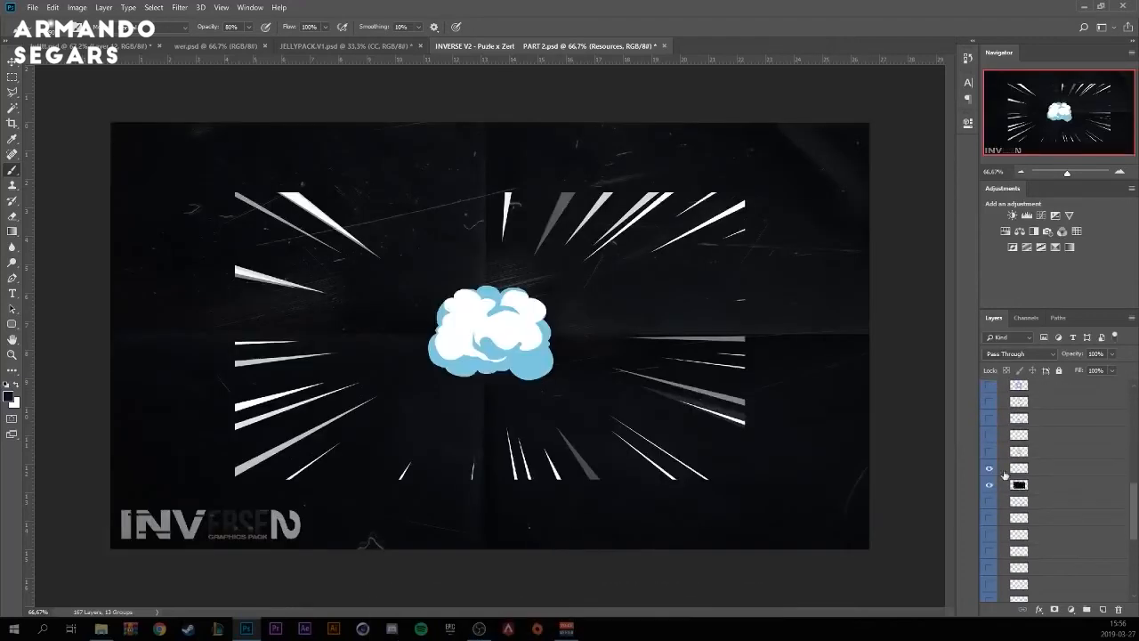
Select both the cloud and speed-lines layers and copy them into the thumbnail document over the title and character.
{"action": "left_click", "coordinate": [1027, 485]}
{"action": "left_click", "coordinate": [1032, 469], "text": "shift"}
{"action": "key", "text": "v"}
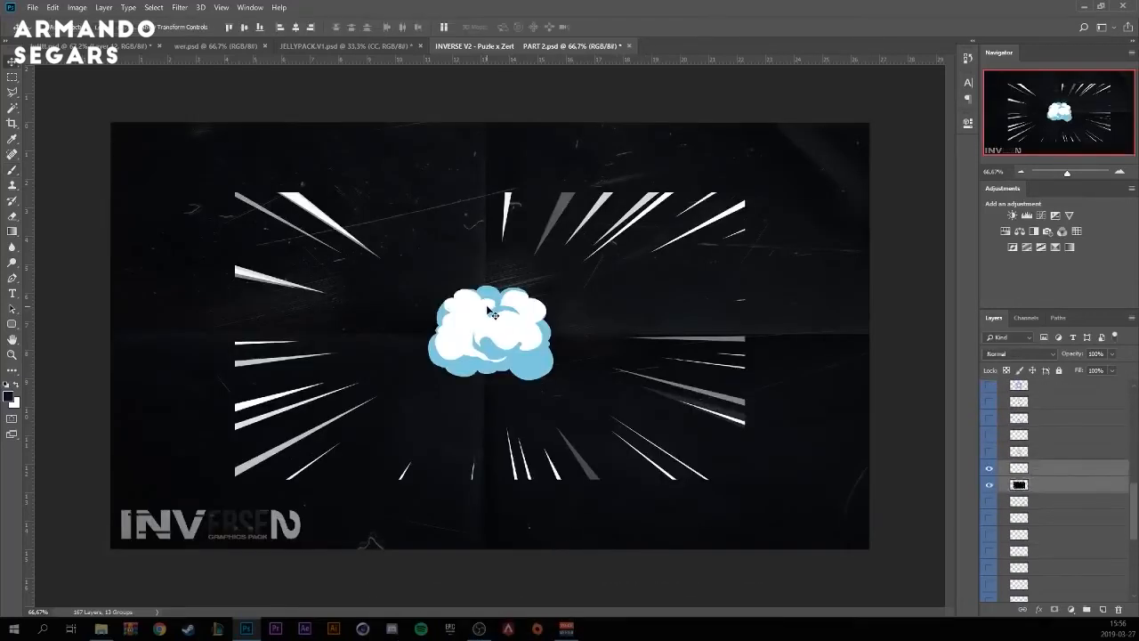
{"action": "left_click_drag", "start_coordinate": [490, 327], "coordinate": [534, 339]}
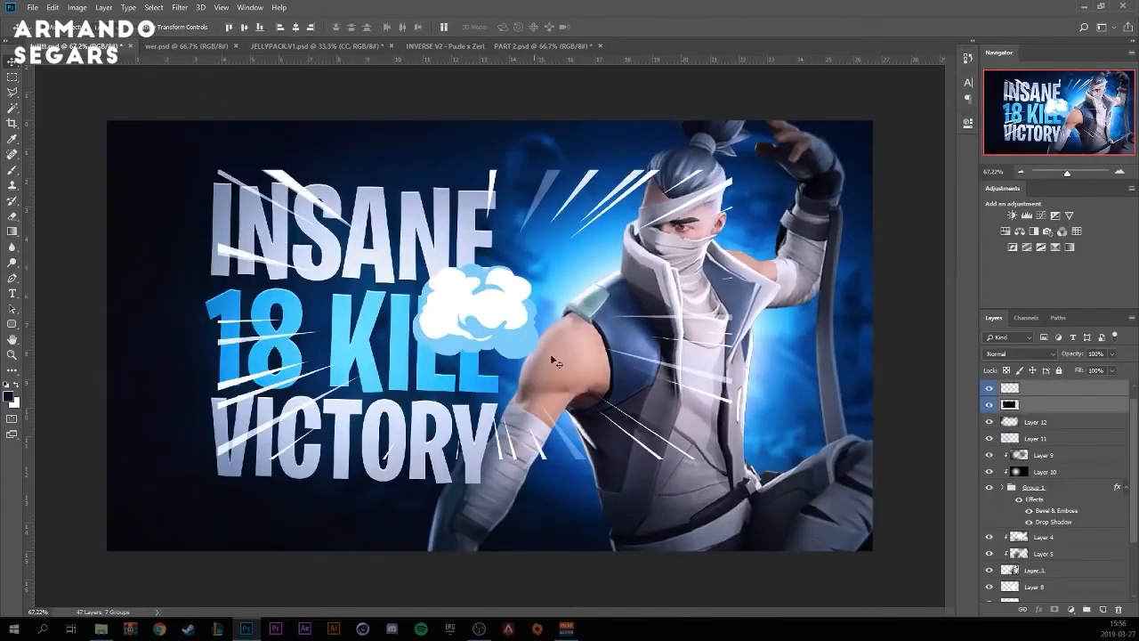
Hide the cloud layer and enlarge the speed lines so they frame the edges of the whole canvas.
{"action": "left_click", "coordinate": [988, 388]}
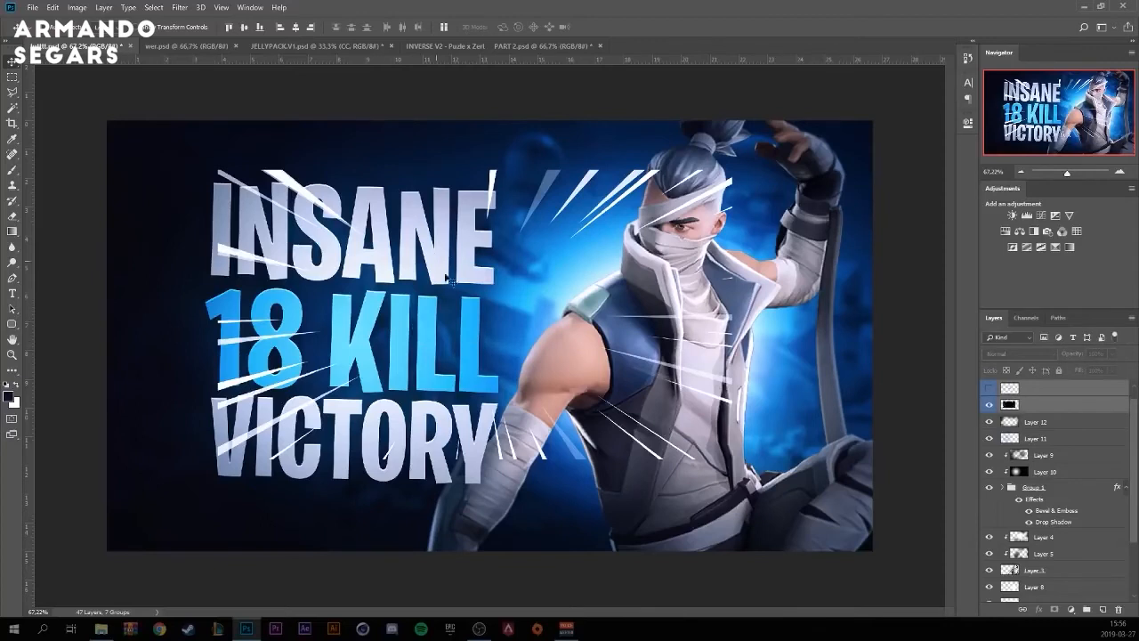
{"action": "key", "text": "ctrl+t"}
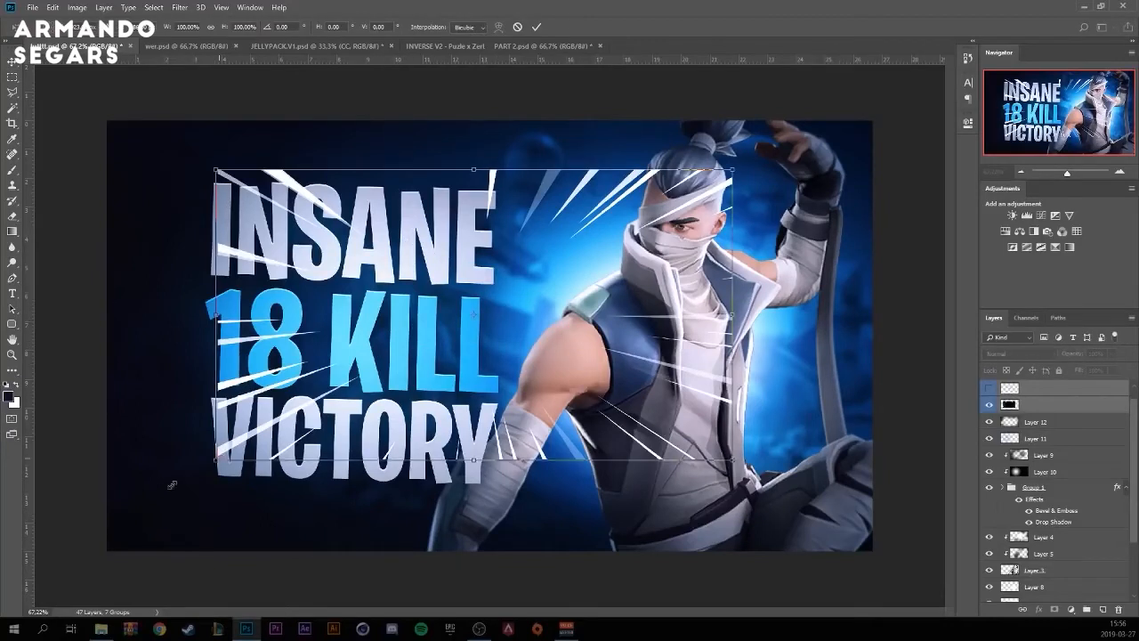
{"action": "left_click_drag", "start_coordinate": [218, 459], "coordinate": [0, 633]}
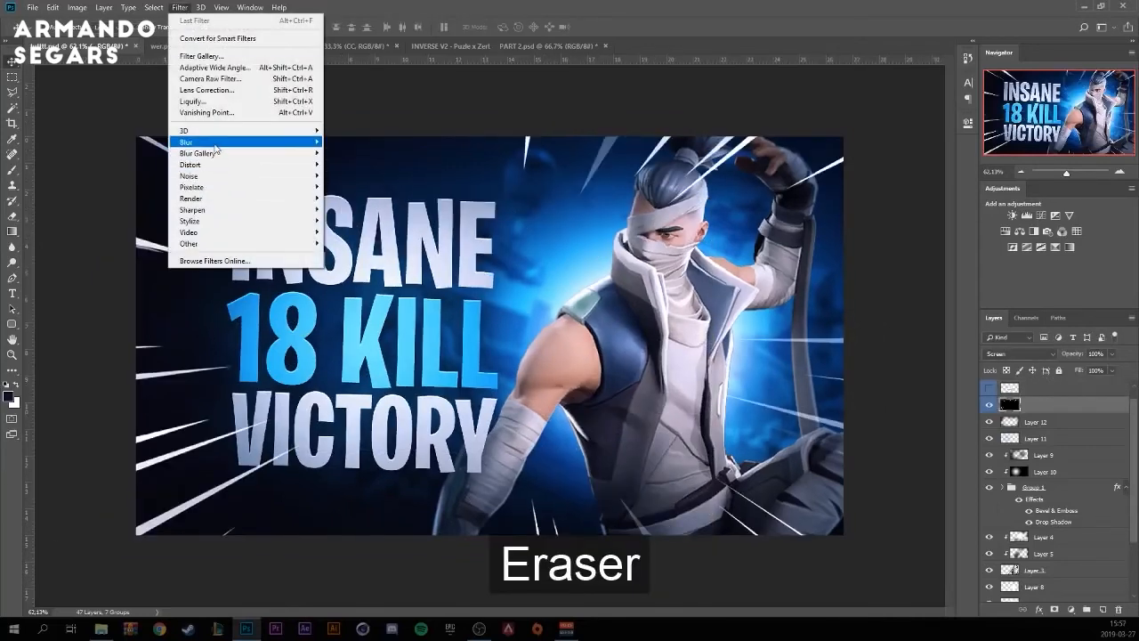
Apply a Gaussian Blur with a 3.5 pixel radius to the speed-lines layer.
{"action": "mouse_move", "coordinate": [189, 142]}
{"action": "left_click", "coordinate": [351, 186]}
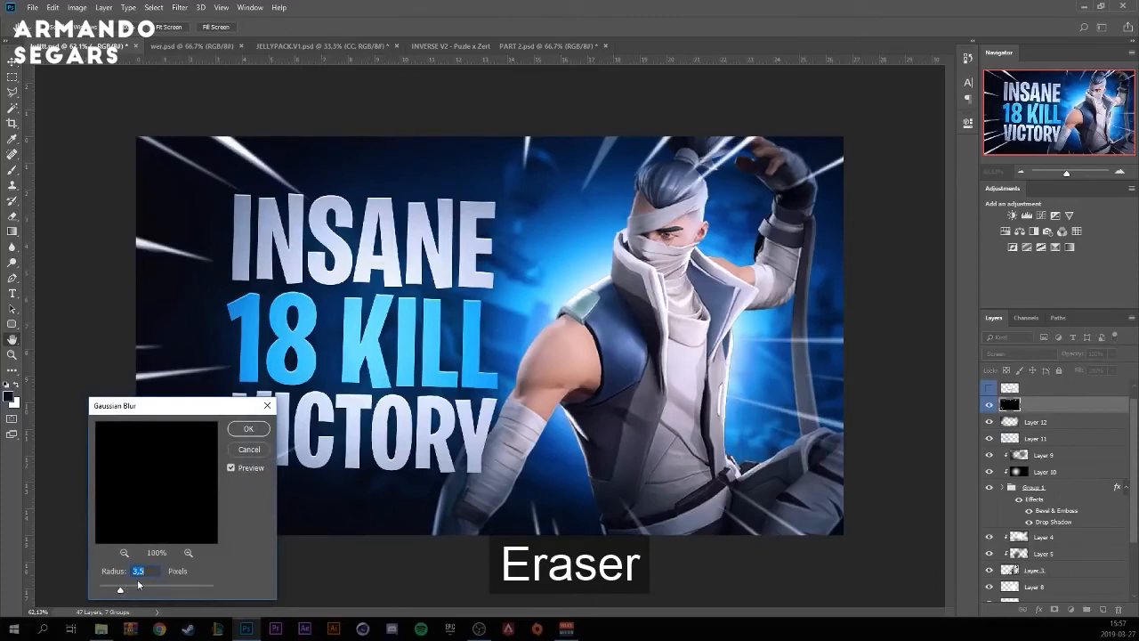
{"action": "left_click", "coordinate": [248, 429]}
Fade the speed lines around the title and character with a large soft Eraser at 51% opacity.
{"action": "key", "text": "e"}
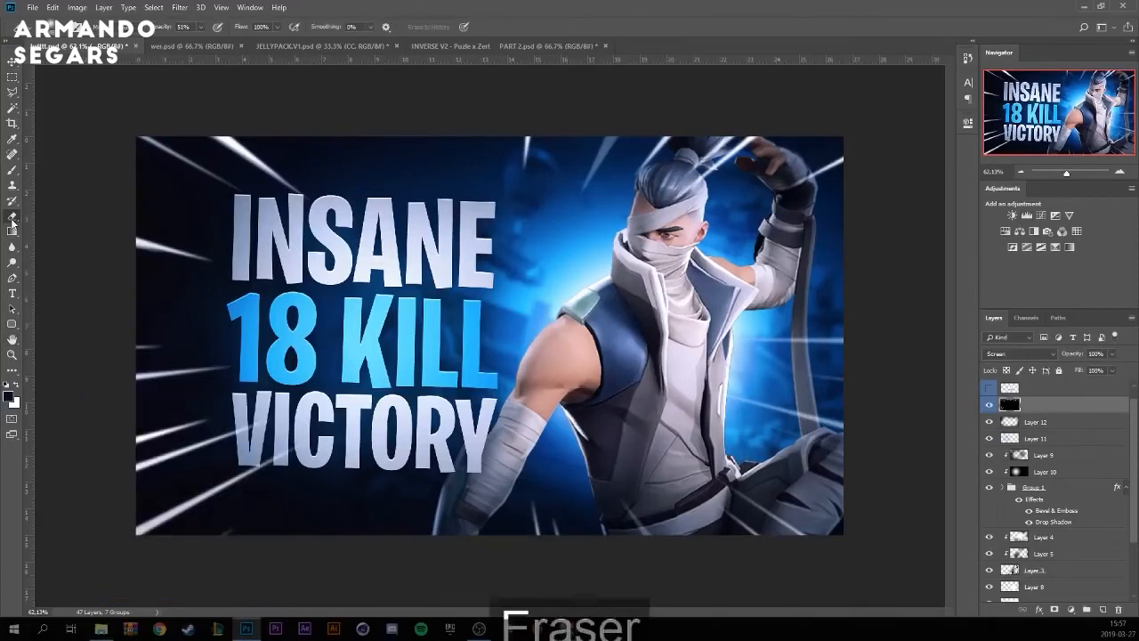
{"action": "mouse_move", "coordinate": [331, 334]}
{"action": "left_mouse_down"}
{"action": "mouse_move", "coordinate": [574, 334]}
{"action": "mouse_move", "coordinate": [509, 335]}
{"action": "left_mouse_up"}
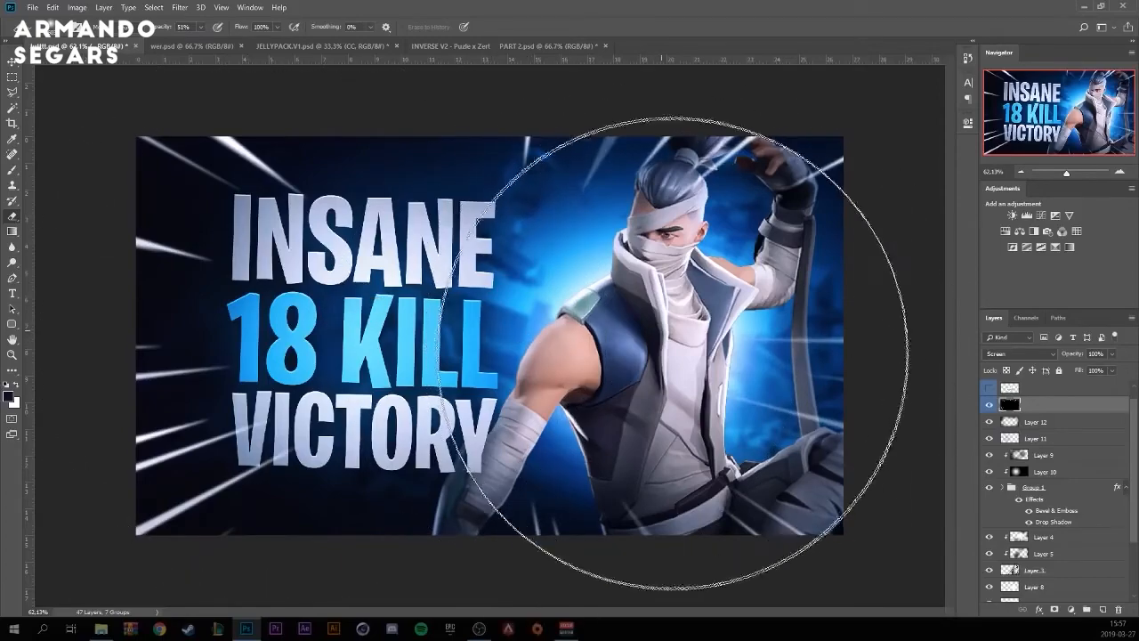
{"action": "left_click", "coordinate": [673, 372]}
{"action": "mouse_move", "coordinate": [667, 336]}
{"action": "left_mouse_down"}
{"action": "mouse_move", "coordinate": [392, 311]}
{"action": "mouse_move", "coordinate": [267, 320]}
{"action": "mouse_move", "coordinate": [227, 276]}
{"action": "mouse_move", "coordinate": [333, 366]}
{"action": "mouse_move", "coordinate": [339, 423]}
{"action": "left_mouse_up"}
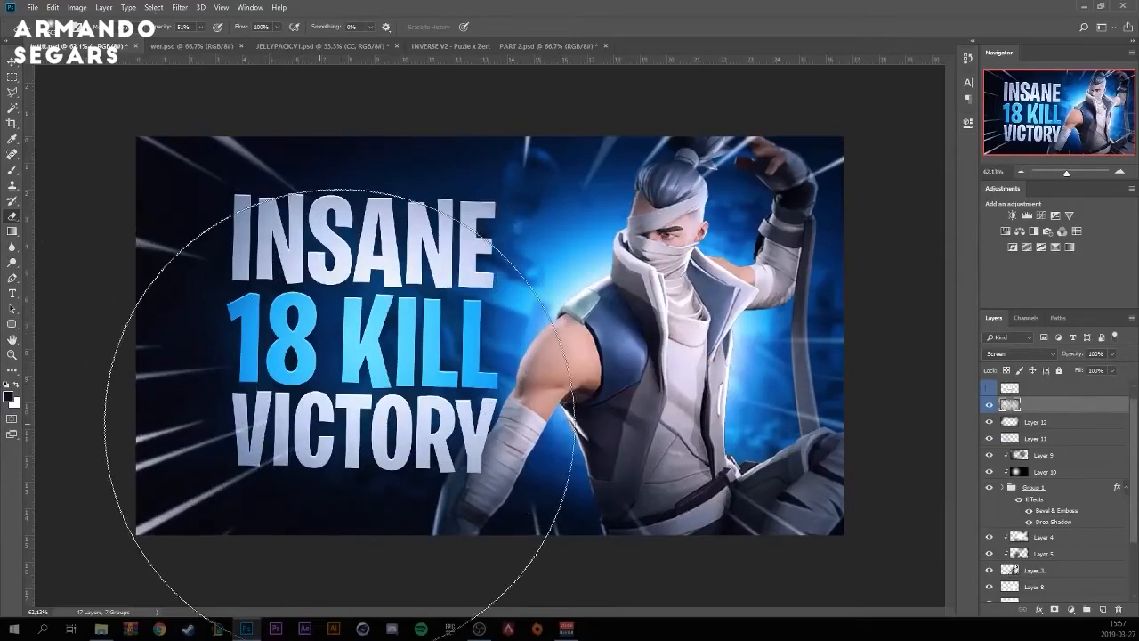
Show the cloud layer again and scale the cloud up proportionally to about 146%.
{"action": "scroll", "coordinate": [801, 374], "scroll_direction": "down", "scroll_amount": 1}
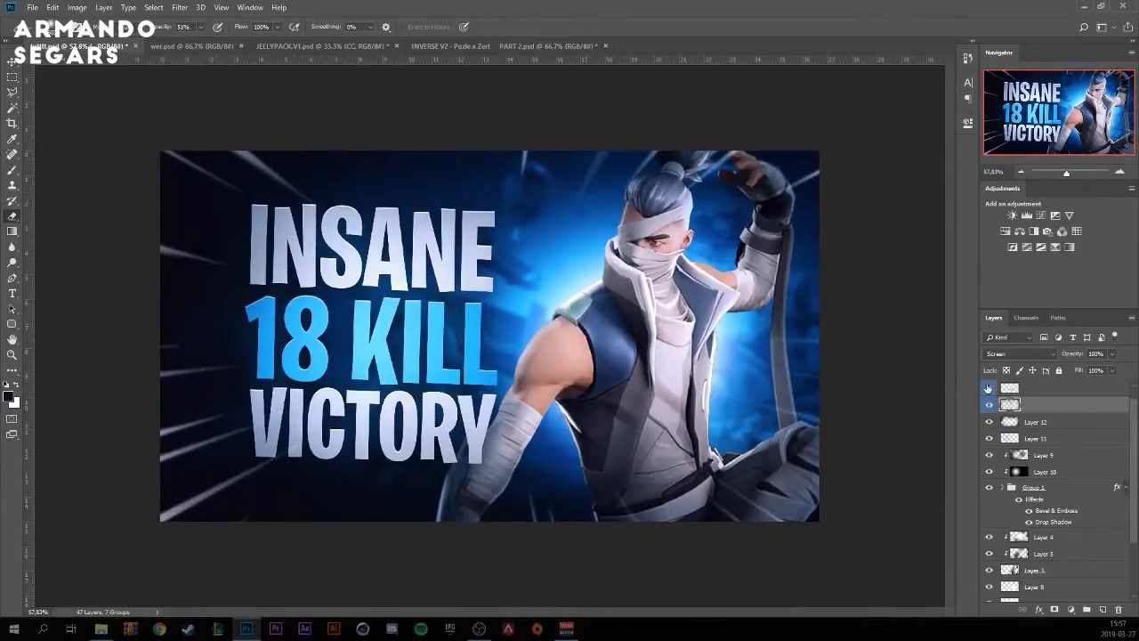
{"action": "left_click", "coordinate": [989, 388]}
{"action": "left_click", "coordinate": [1032, 388]}
{"action": "key", "text": "ctrl+t"}
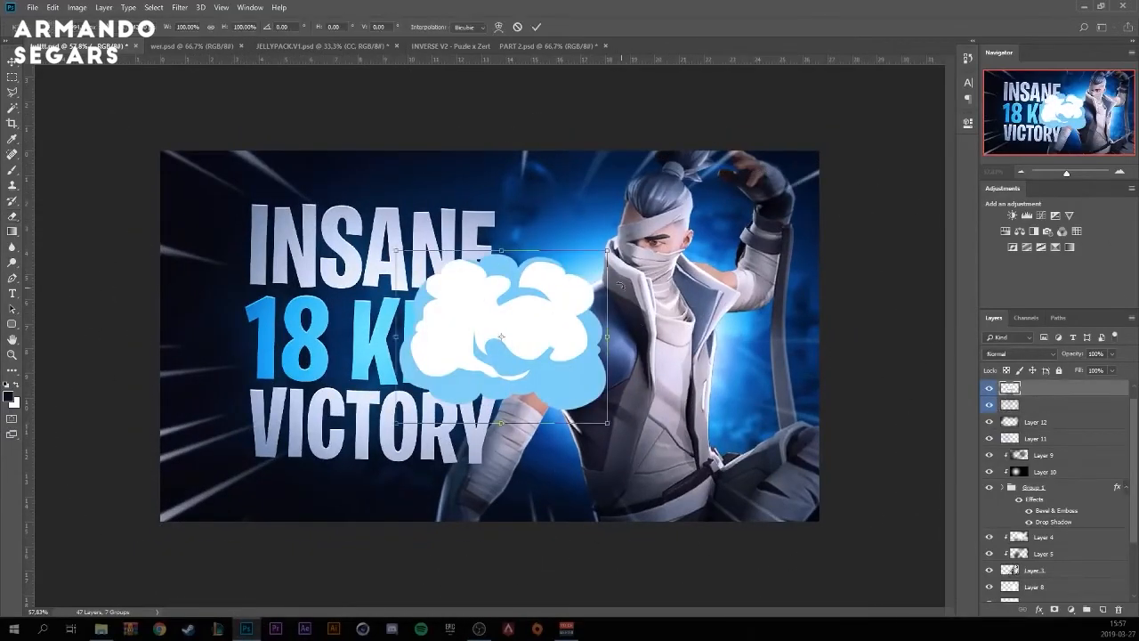
{"action": "left_click_drag", "start_coordinate": [675, 233], "coordinate": [712, 223]}
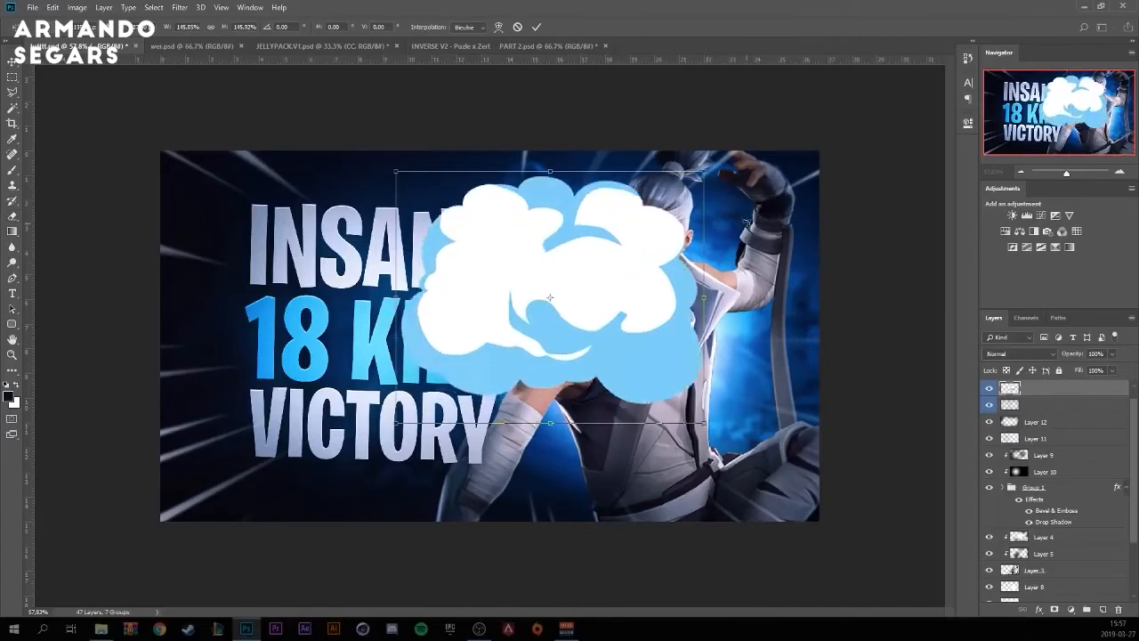
{"action": "left_click", "coordinate": [537, 28]}
Apply a Gaussian Blur with a 9.2 pixel radius to the cloud layer.
{"action": "left_click", "coordinate": [181, 9]}
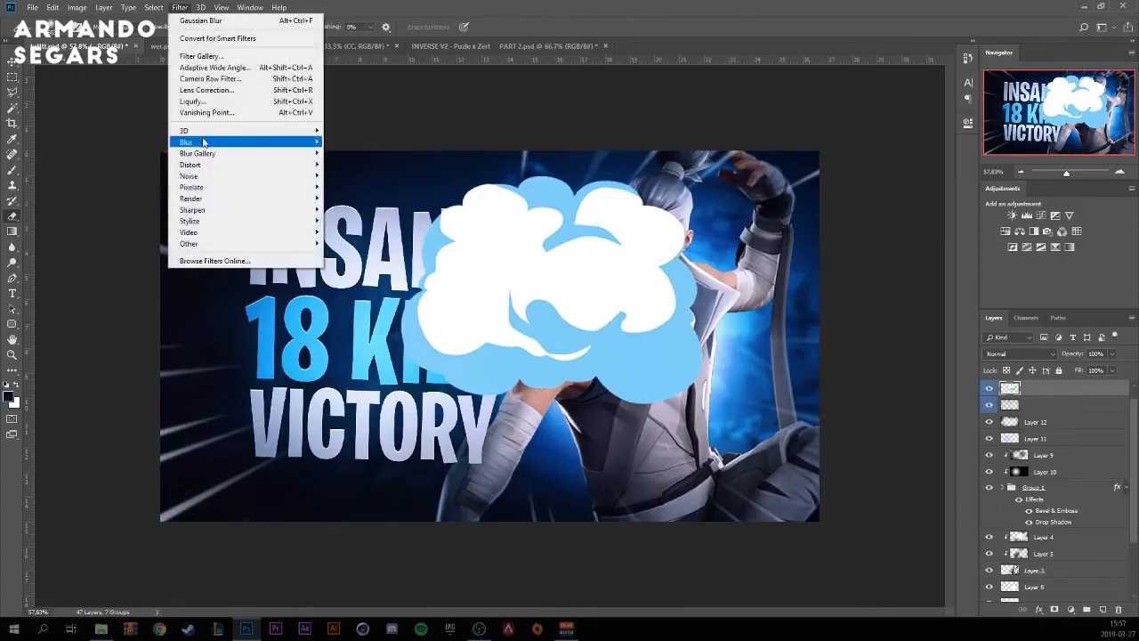
{"action": "mouse_move", "coordinate": [267, 140]}
{"action": "left_click", "coordinate": [371, 187]}
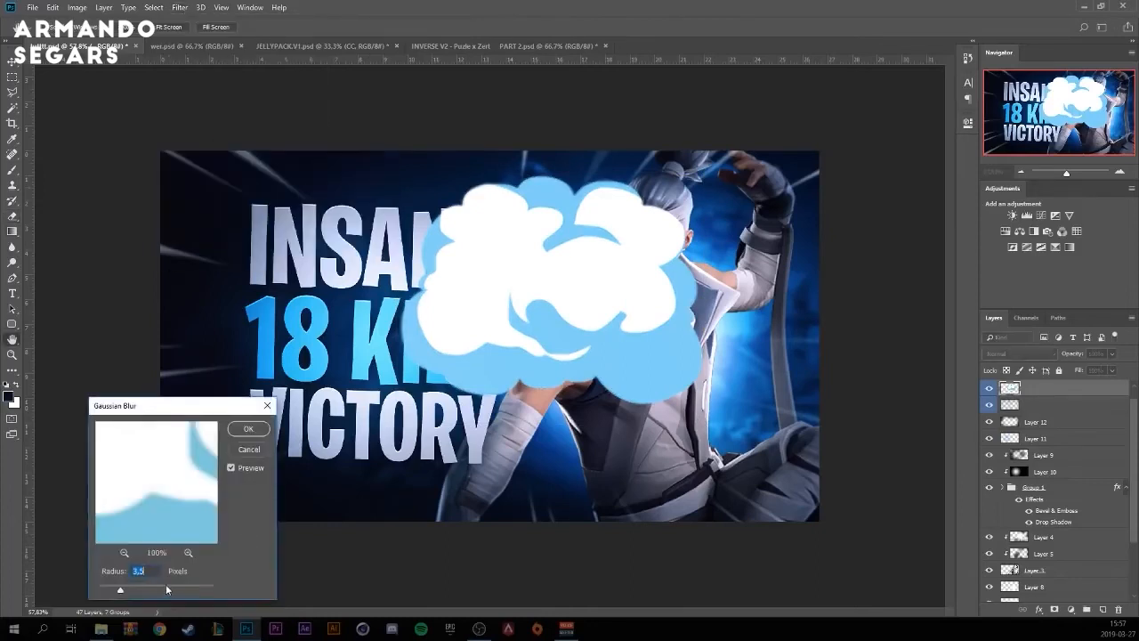
{"action": "left_click_drag", "start_coordinate": [163, 587], "coordinate": [140, 591]}
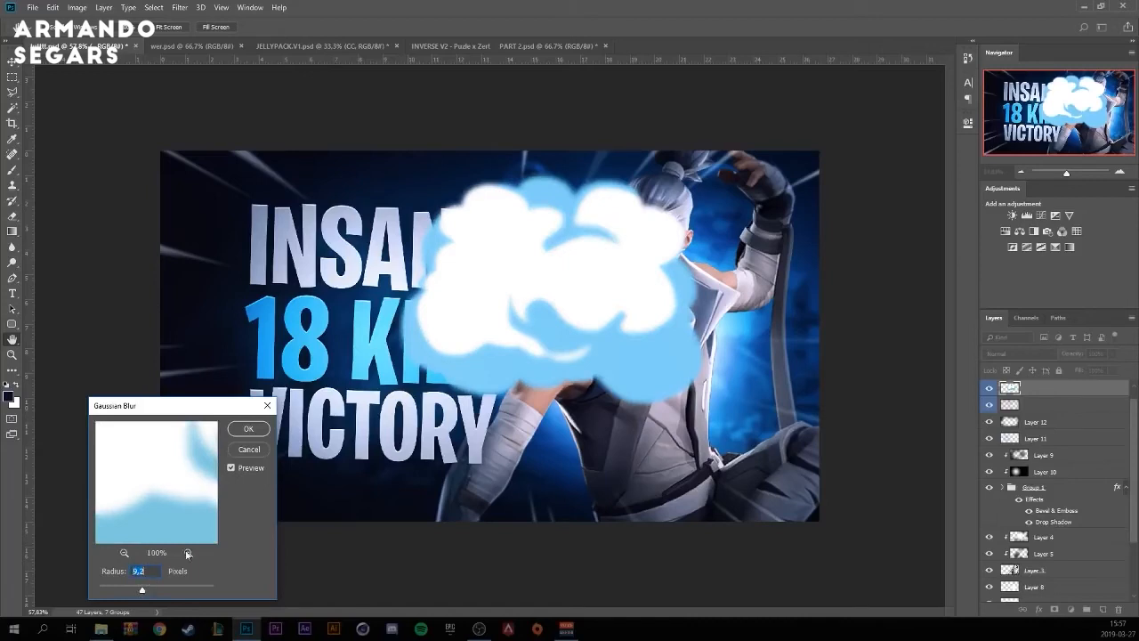
{"action": "left_click", "coordinate": [248, 429]}
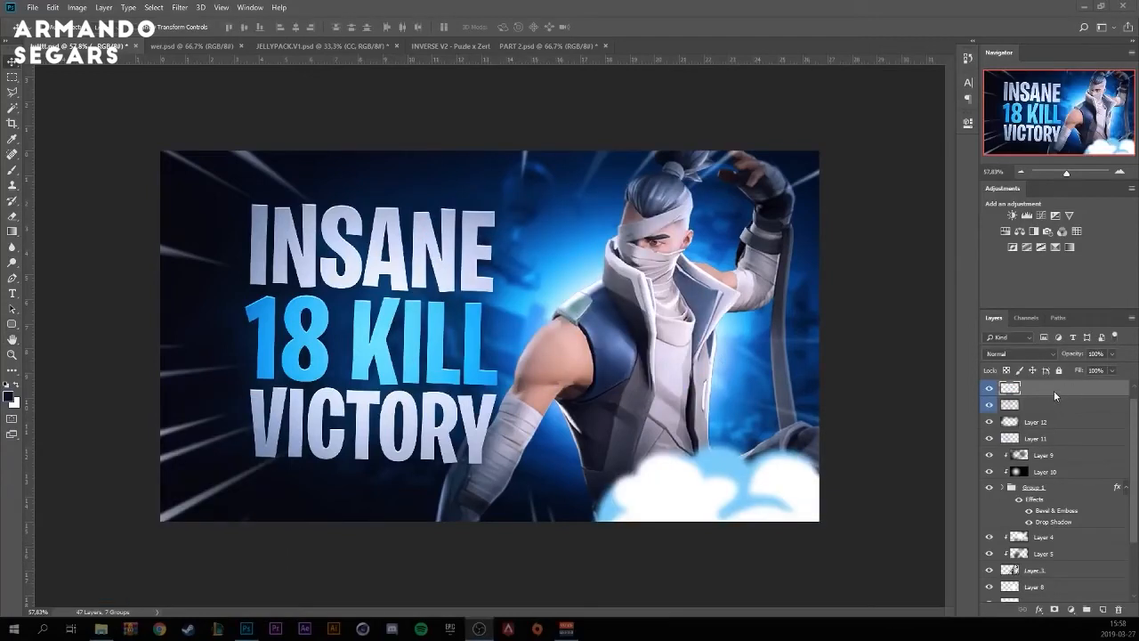
Place the cloud layer below the title group, then reposition and transform the cloud in the canvas's lower-right corner.
{"action": "left_click_drag", "start_coordinate": [1055, 388], "coordinate": [1083, 531]}
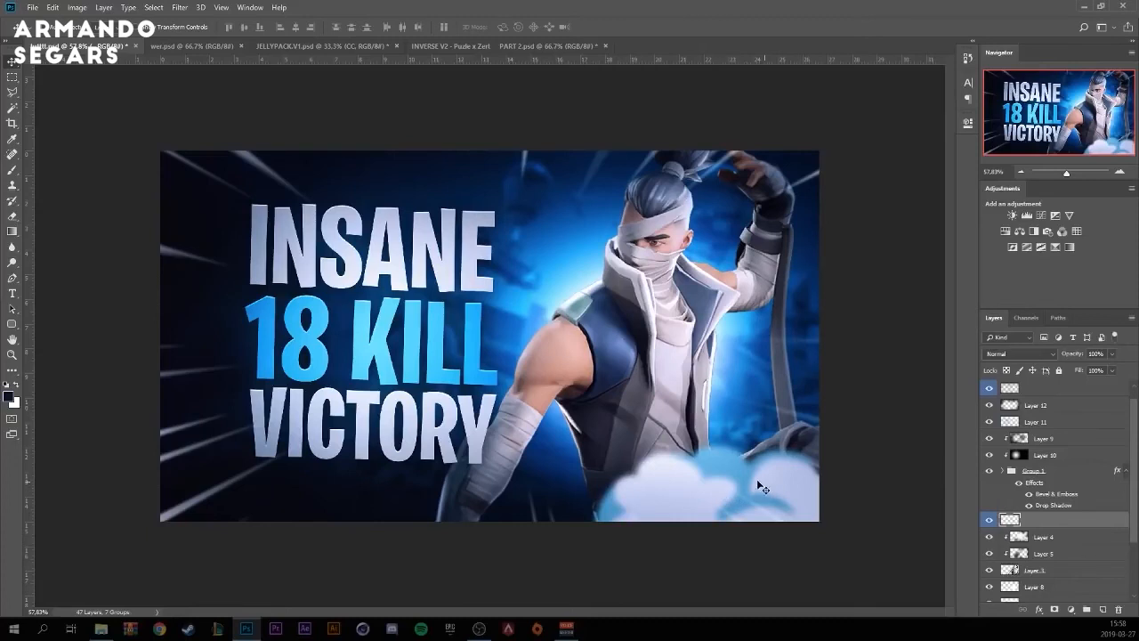
{"action": "left_click_drag", "start_coordinate": [695, 489], "coordinate": [732, 504]}
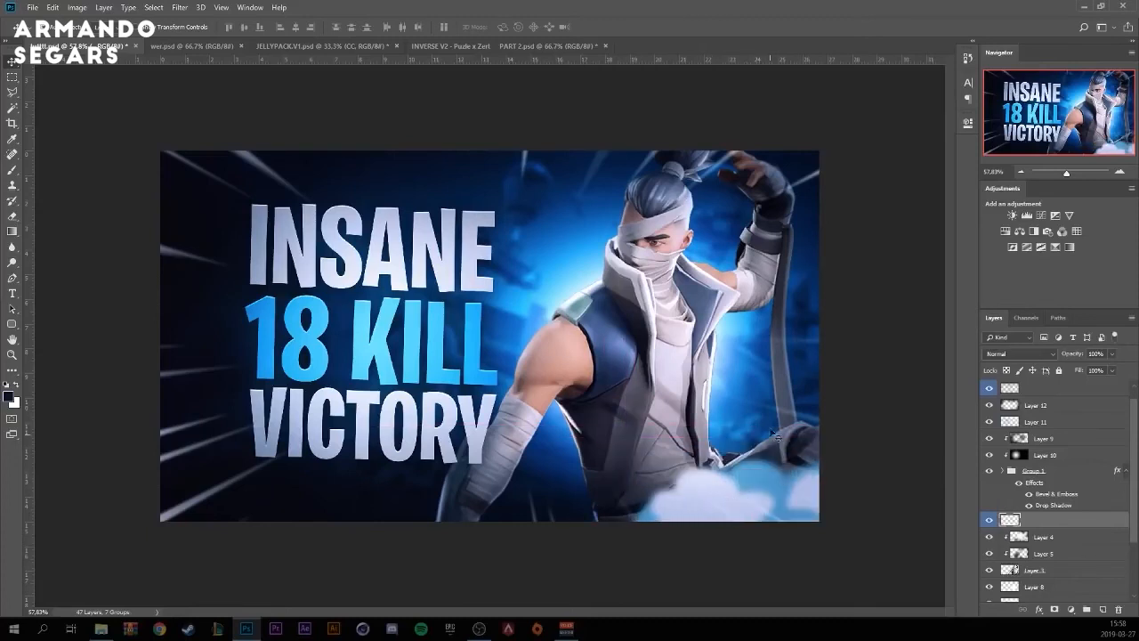
{"action": "key", "text": "ctrl+t"}
{"action": "left_click_drag", "start_coordinate": [756, 415], "coordinate": [779, 442]}
{"action": "key", "text": "Return"}
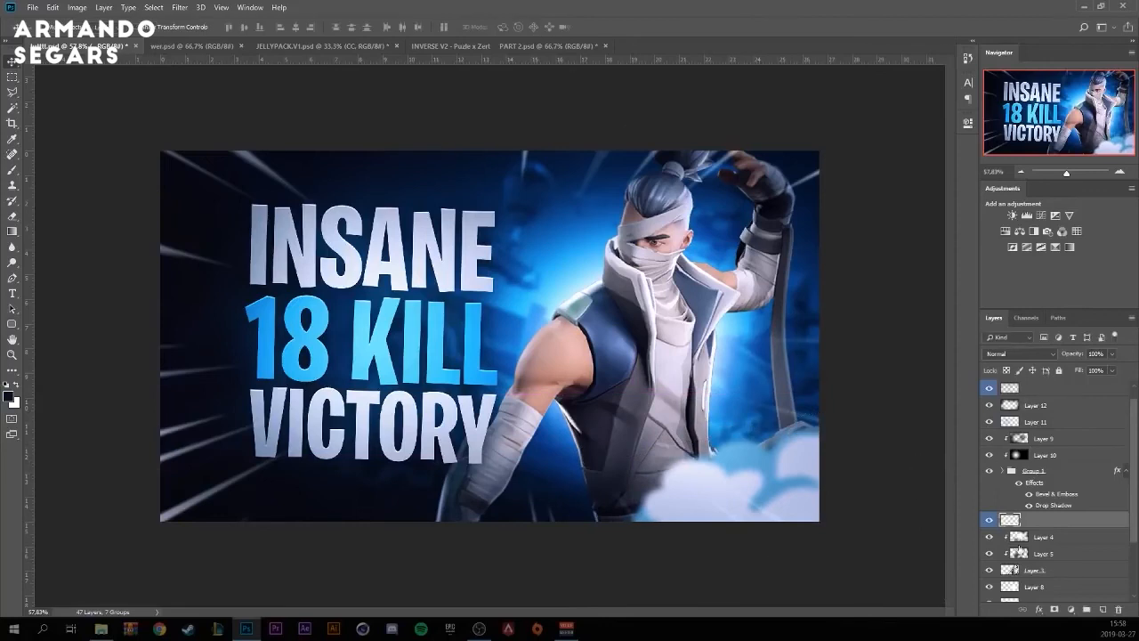
Add a new layer clipped to the cloud and paint dark navy shading along the cloud's lower edge at 80% brush opacity.
{"action": "left_click", "coordinate": [1103, 610]}
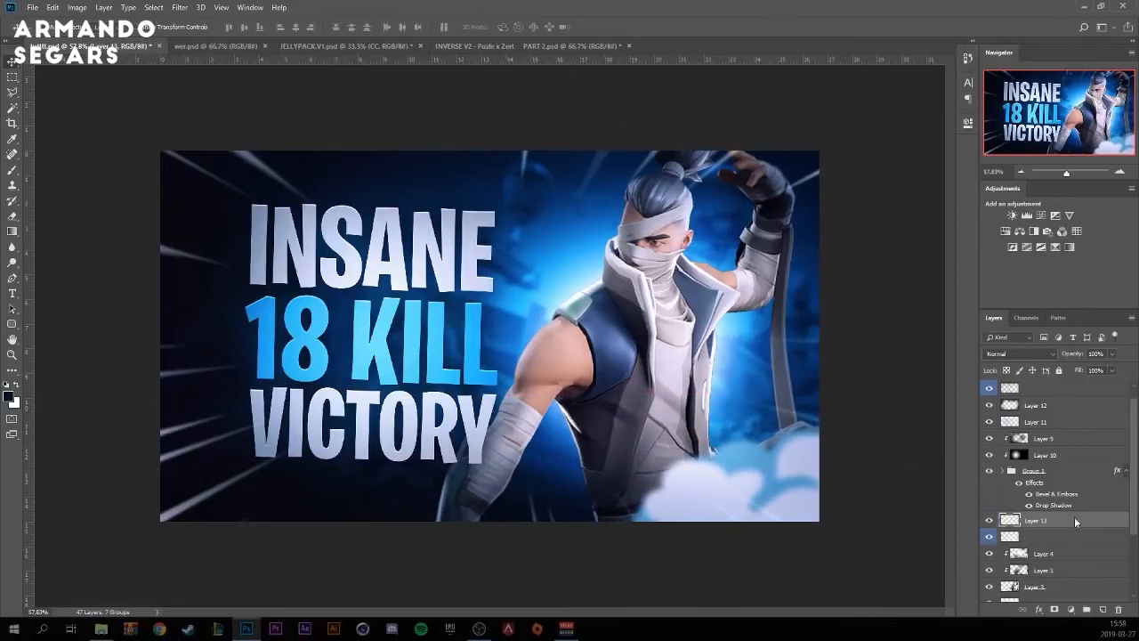
{"action": "right_click", "coordinate": [1075, 521]}
{"action": "left_click", "coordinate": [1024, 242]}
{"action": "left_click", "coordinate": [11, 170]}
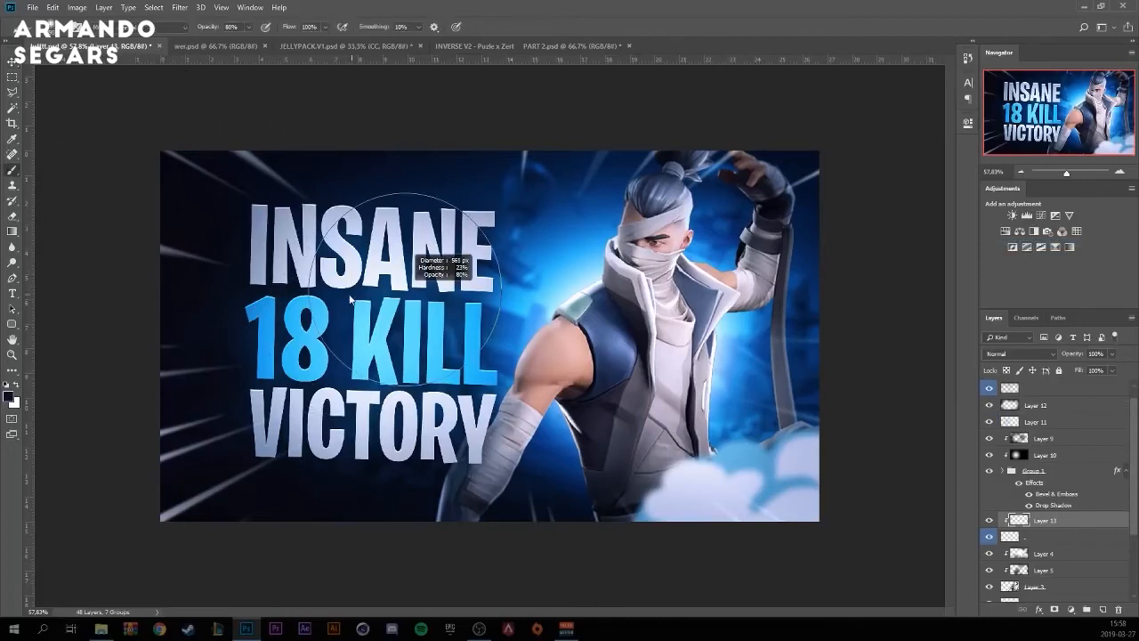
{"action": "left_click", "coordinate": [803, 569]}
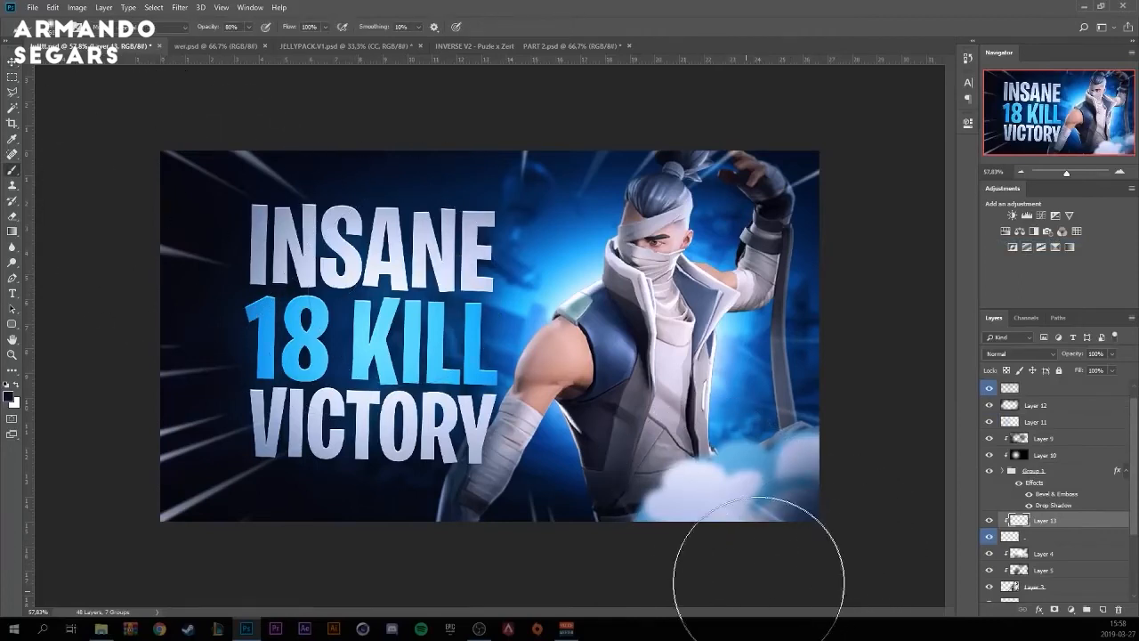
{"action": "left_click", "coordinate": [717, 587]}
{"action": "left_click_drag", "start_coordinate": [737, 593], "coordinate": [728, 593]}
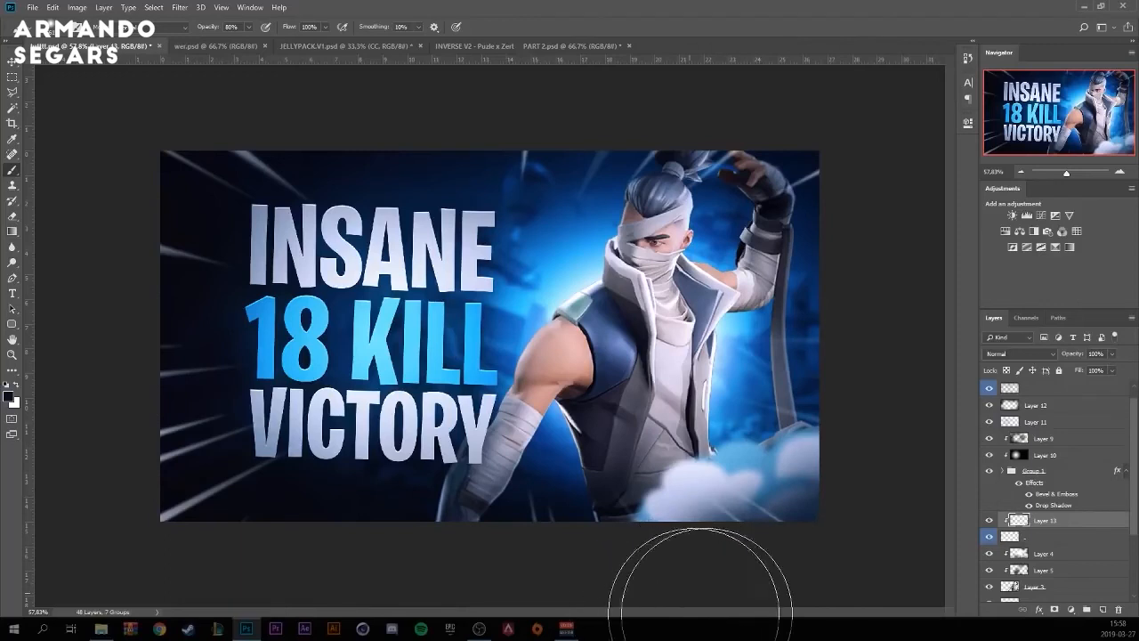
Set the cloud's shading layer to Hard Light with 80% opacity.
{"action": "left_click", "coordinate": [1020, 354]}
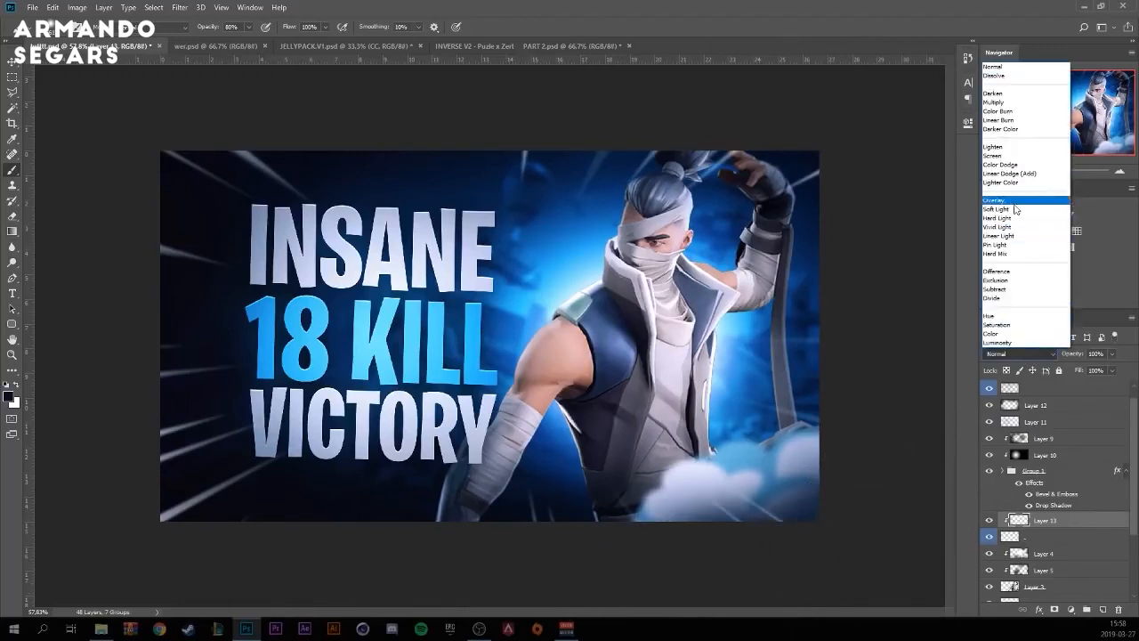
{"action": "left_click", "coordinate": [1014, 218]}
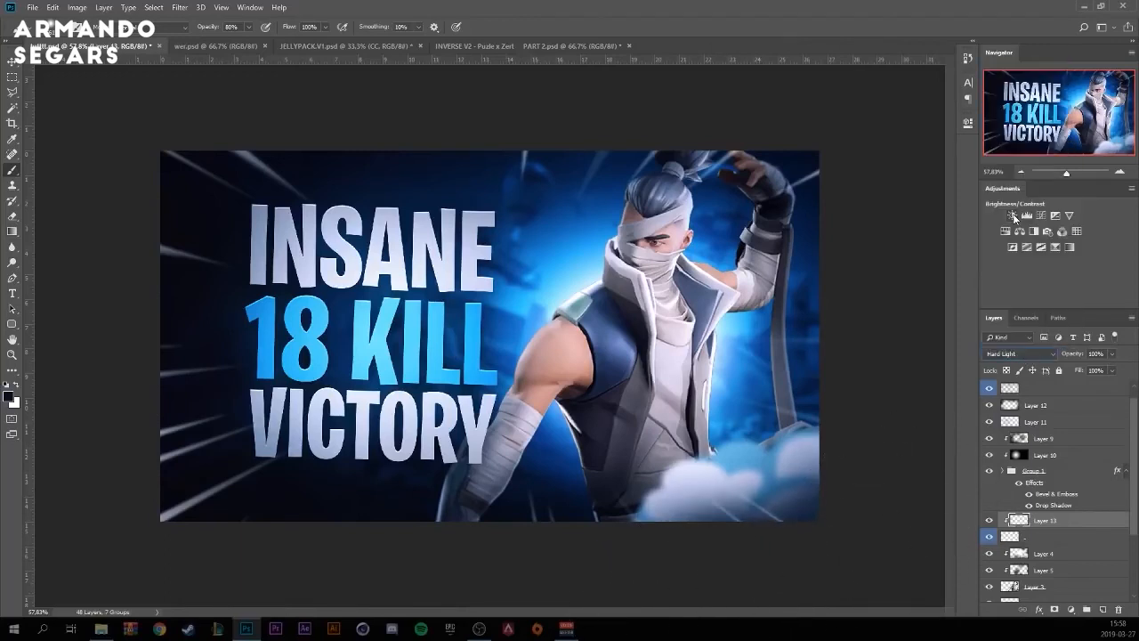
{"action": "left_click", "coordinate": [1112, 353]}
{"action": "mouse_move", "coordinate": [1108, 369]}
{"action": "left_mouse_down"}
{"action": "mouse_move", "coordinate": [1081, 370]}
{"action": "mouse_move", "coordinate": [1104, 372]}
{"action": "left_mouse_up"}
Duplicate the cloud, move one cloud left along the canvas's lower edge, and place its layer behind the character.
{"action": "left_click", "coordinate": [1057, 535]}
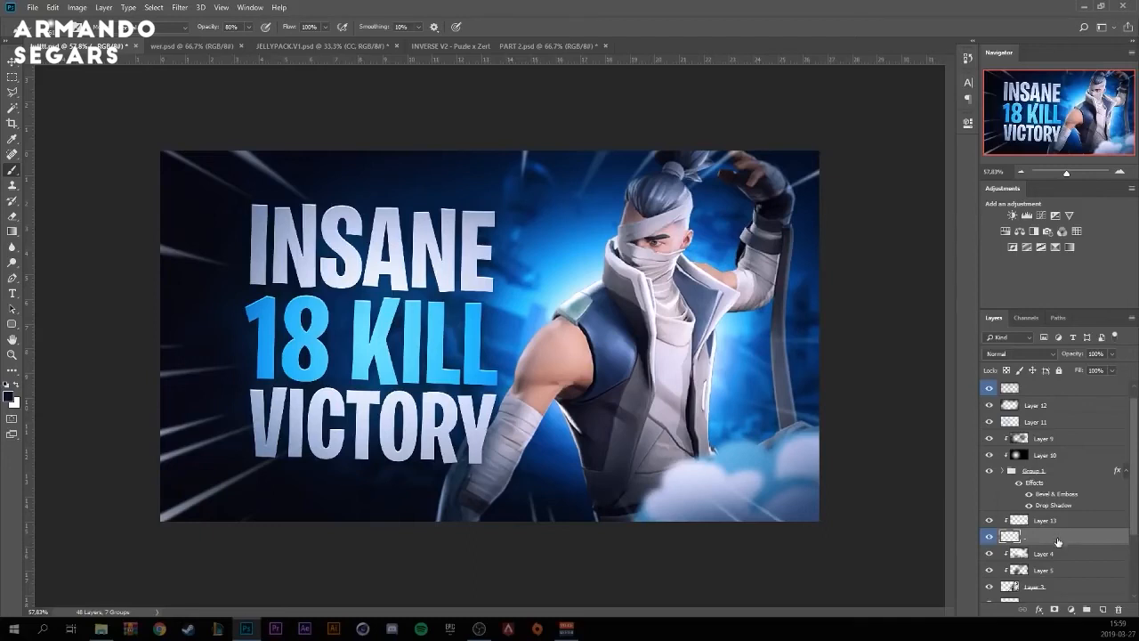
{"action": "key", "text": "ctrl+j"}
{"action": "left_click", "coordinate": [1057, 547]}
{"action": "key", "text": "v"}
{"action": "left_click_drag", "start_coordinate": [737, 498], "coordinate": [476, 499]}
{"action": "scroll", "coordinate": [1026, 544], "scroll_direction": "down", "scroll_amount": 3}
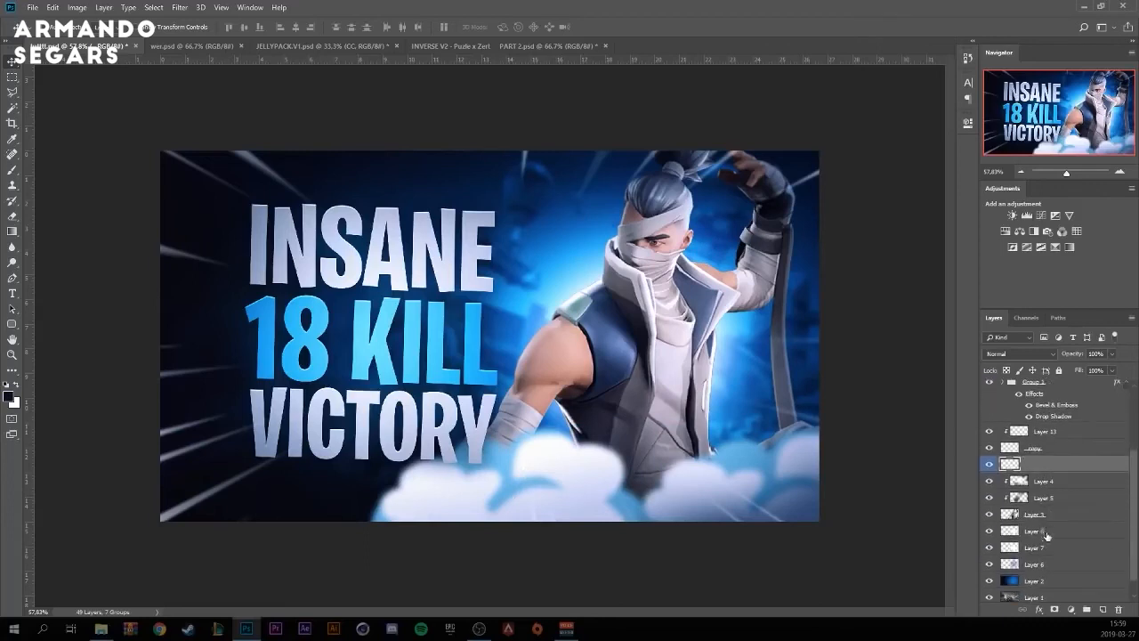
{"action": "left_click_drag", "start_coordinate": [1047, 483], "coordinate": [1046, 524]}
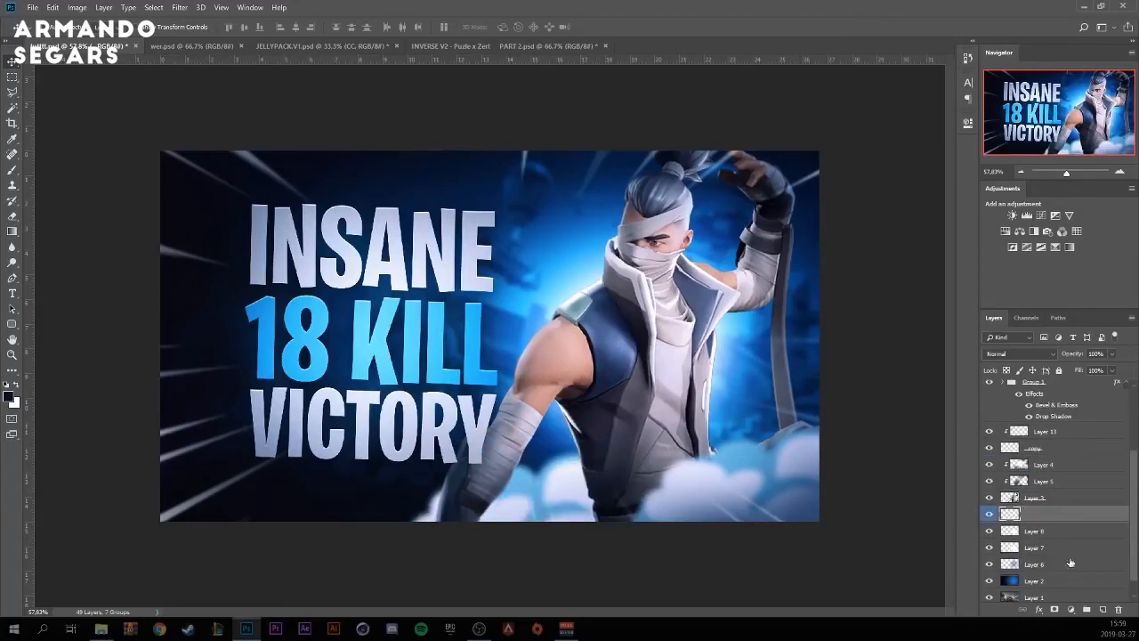
Add a new layer clipped to the cloud behind the character and switch to the Brush tool for shading.
{"action": "left_click", "coordinate": [1098, 609]}
{"action": "right_click", "coordinate": [1076, 520]}
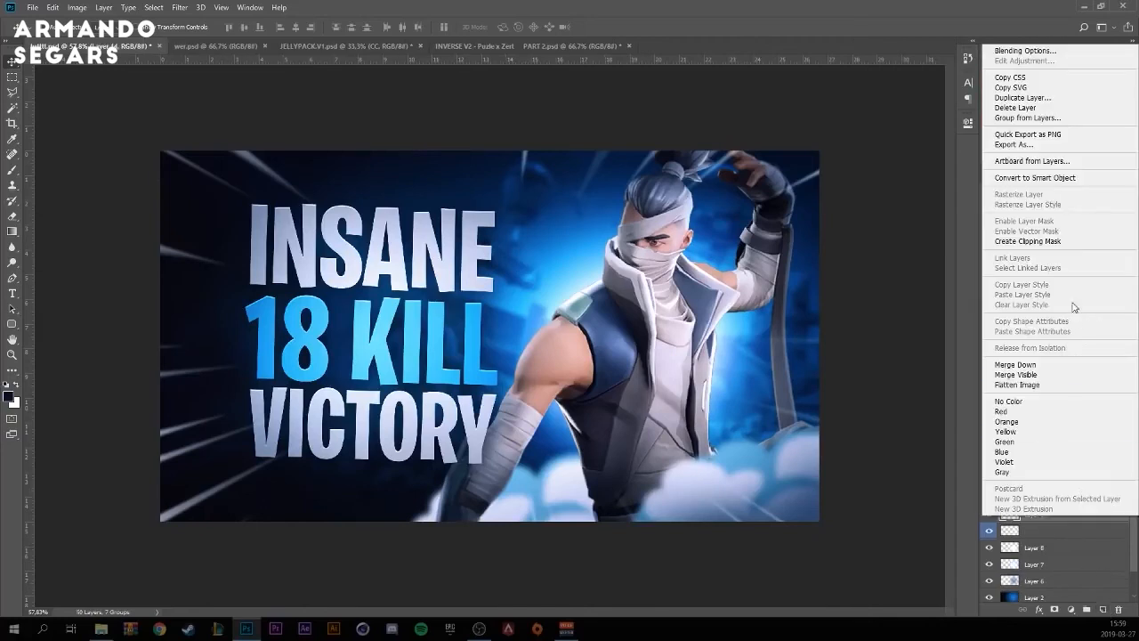
{"action": "left_click", "coordinate": [1059, 243]}
{"action": "key", "text": "b"}
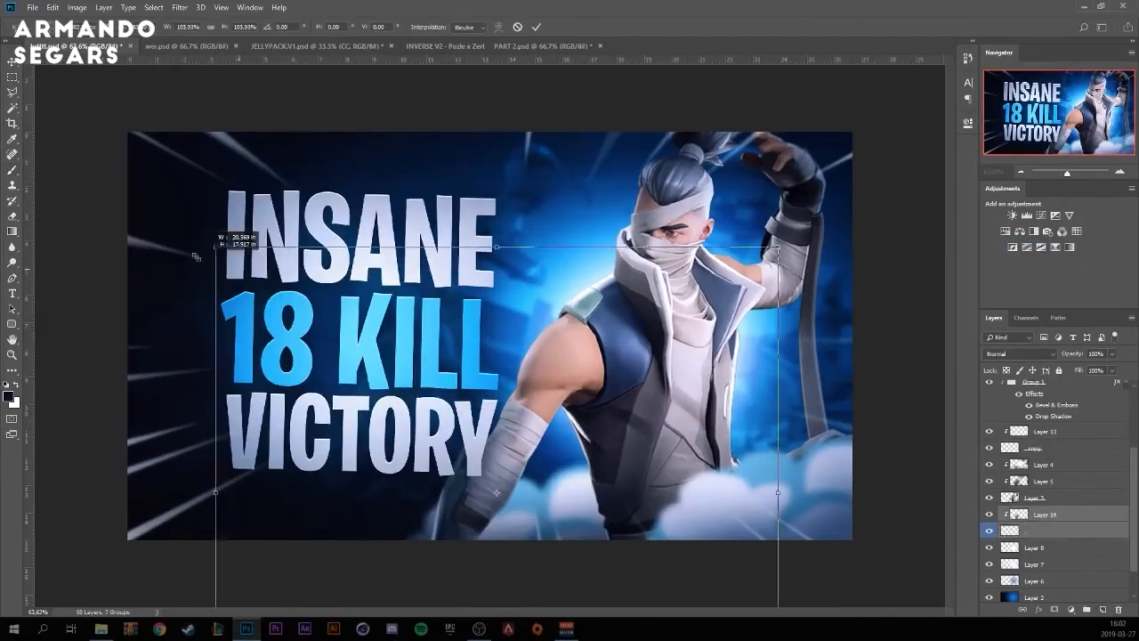
Select the front cloud with its shading layer, enlarge them together, and reposition them over the canvas's lower-right corner.
{"action": "left_click", "coordinate": [1055, 450]}
{"action": "left_click", "coordinate": [1055, 431], "text": "shift"}
{"action": "key", "text": "ctrl+t"}
{"action": "left_click_drag", "start_coordinate": [498, 345], "coordinate": [537, 384]}
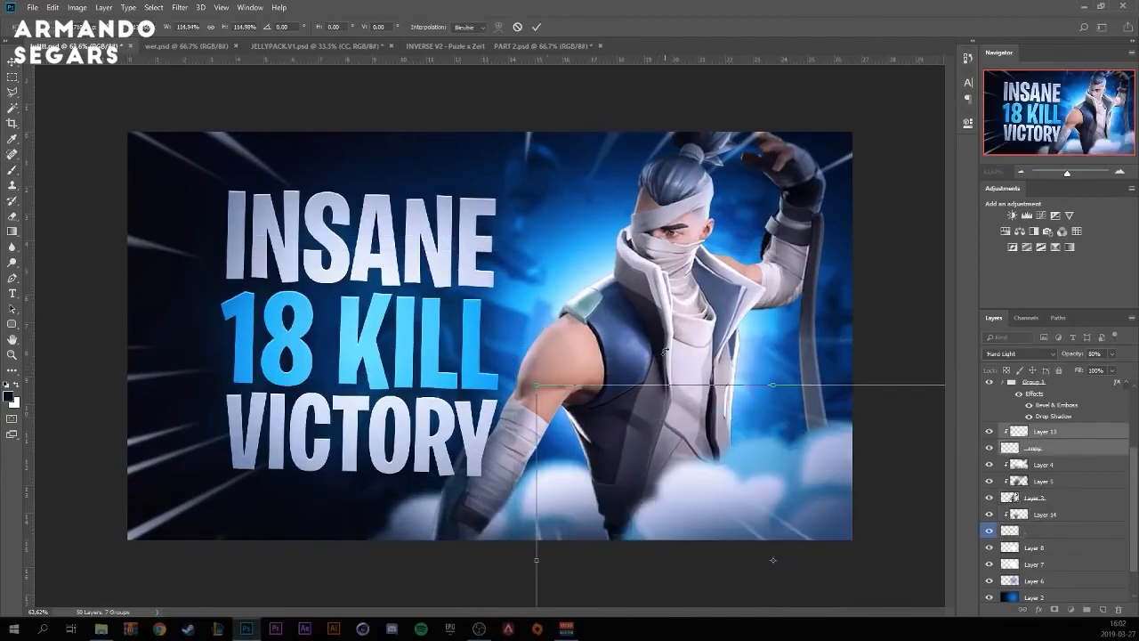
{"action": "left_click_drag", "start_coordinate": [783, 361], "coordinate": [748, 354]}
{"action": "left_click_drag", "start_coordinate": [685, 423], "coordinate": [711, 434]}
{"action": "key", "text": "Return"}
Add a layer above Layer 4, paint a soft blue glow over the character's lower body, and set it to Linear Dodge (Add).
{"action": "left_click", "coordinate": [1043, 464]}
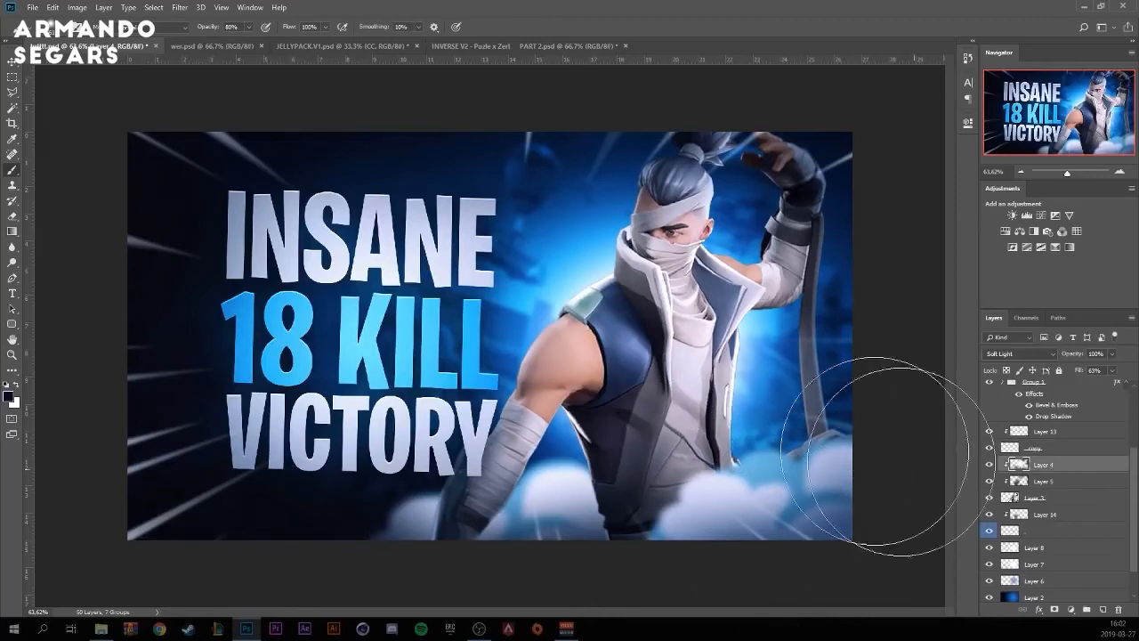
{"action": "left_click", "coordinate": [1103, 609]}
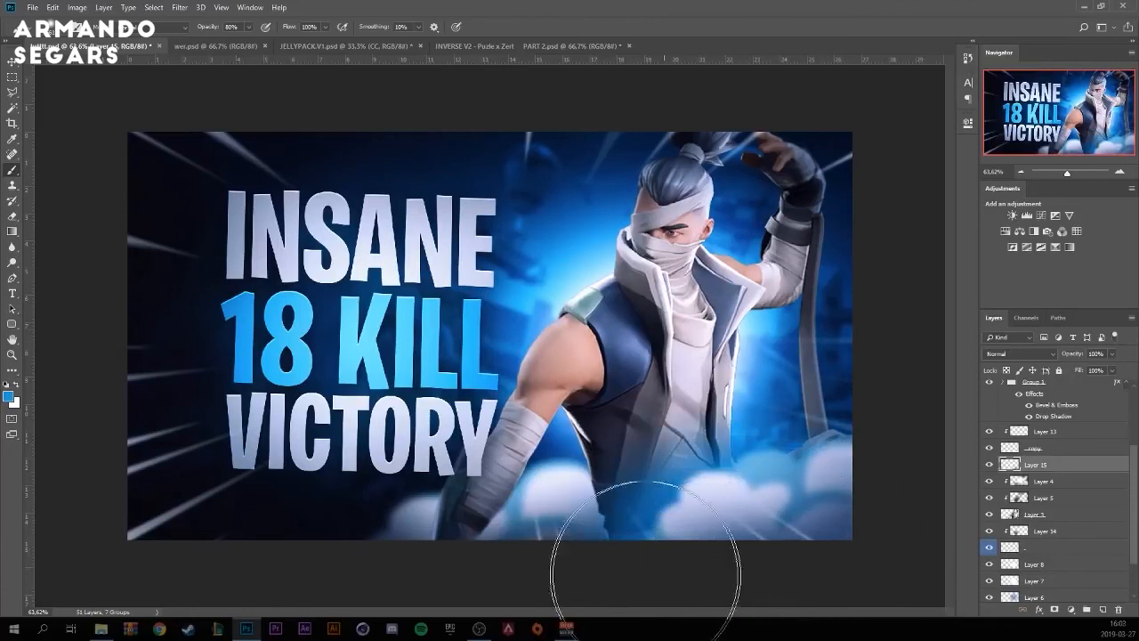
{"action": "left_click", "coordinate": [1021, 354]}
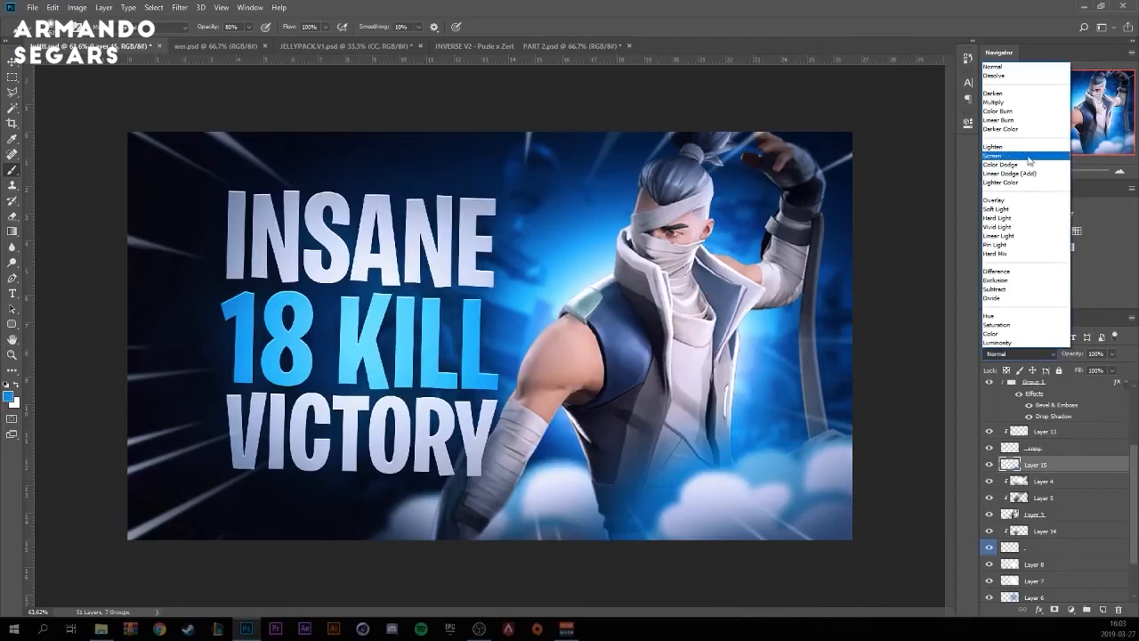
{"action": "left_click", "coordinate": [1009, 172]}
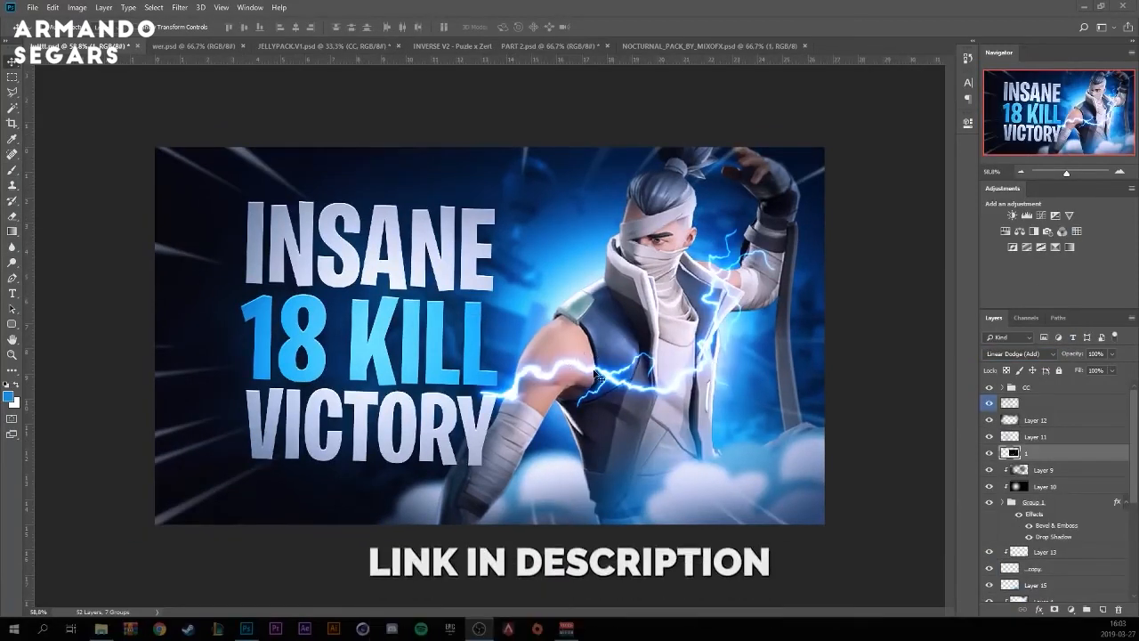
Enlarge the lightning on layer 1 to about 213% so it stretches across the title and the character.
{"action": "key", "text": "ctrl+t"}
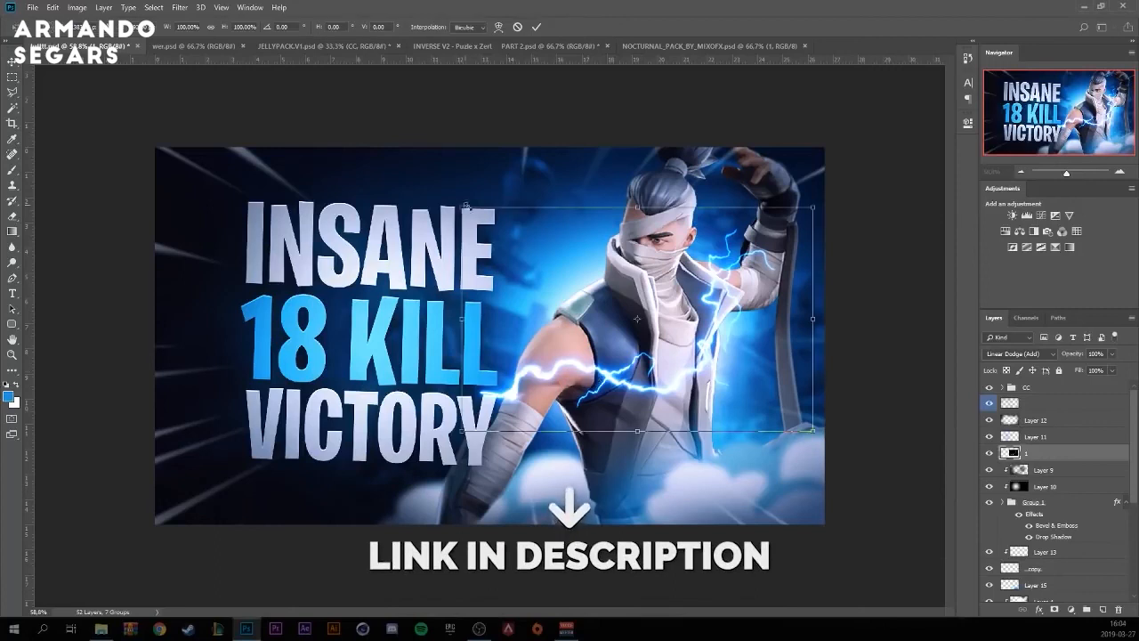
{"action": "left_click_drag", "start_coordinate": [463, 205], "coordinate": [61, 36]}
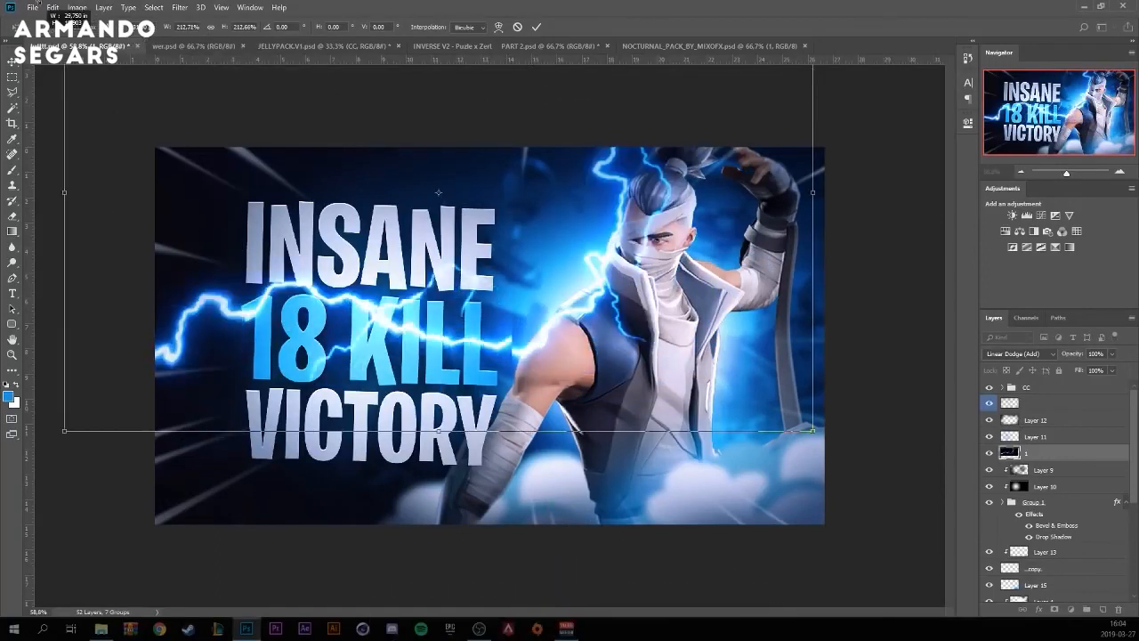
{"action": "key", "text": "Return"}
Soften the enlarged lightning with a Gaussian Blur of 6.2 pixels radius.
{"action": "left_click", "coordinate": [180, 7]}
{"action": "mouse_move", "coordinate": [191, 141]}
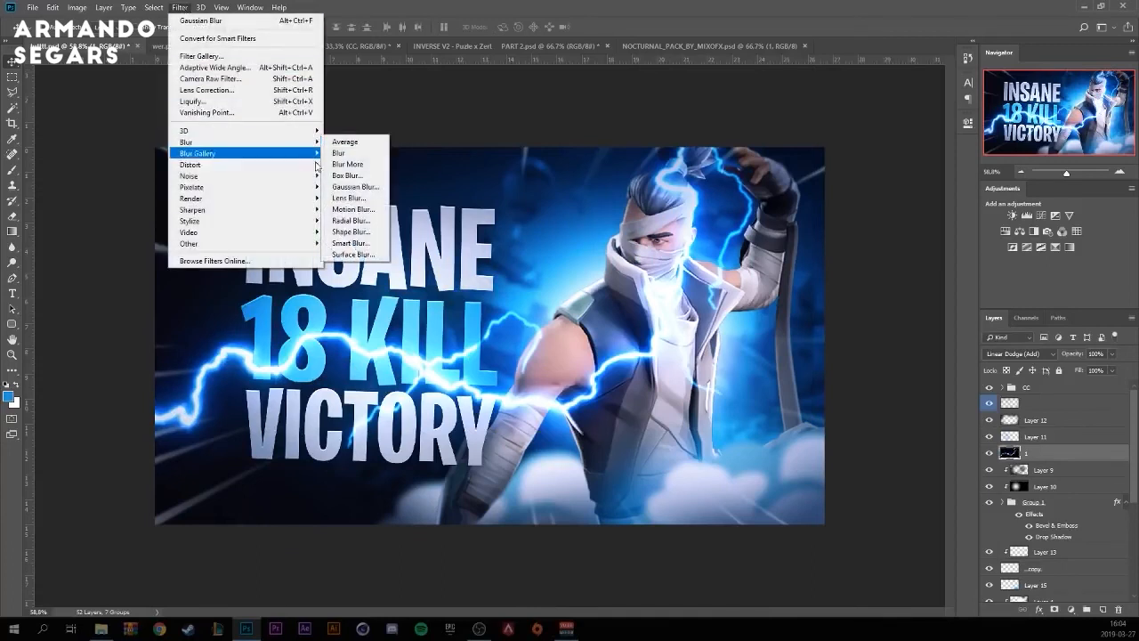
{"action": "left_click", "coordinate": [352, 188]}
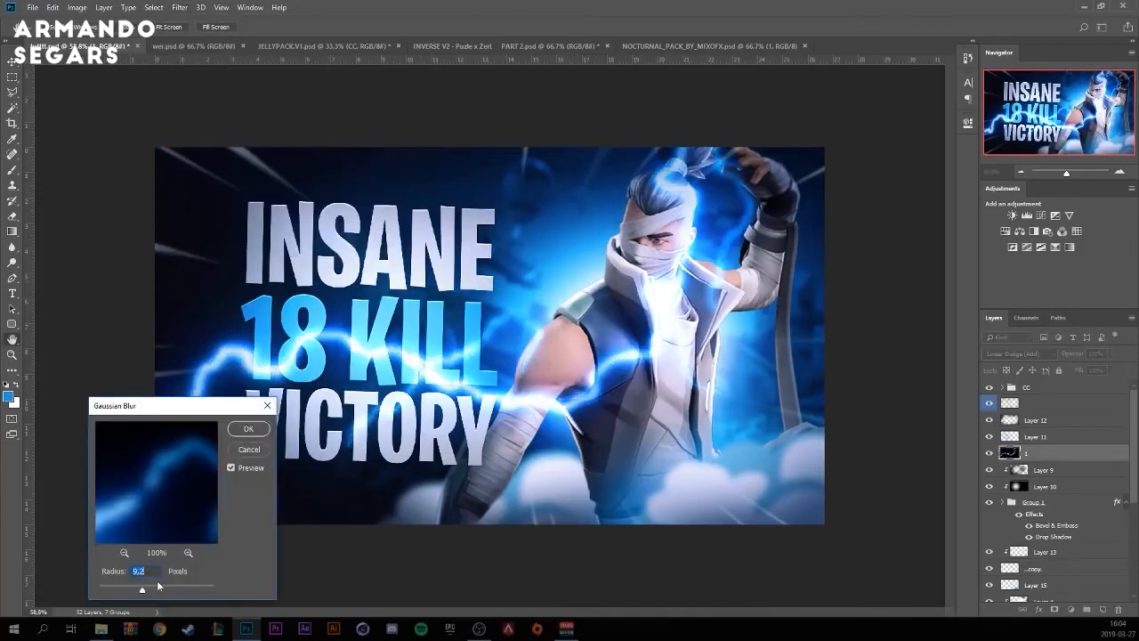
{"action": "left_click_drag", "start_coordinate": [130, 587], "coordinate": [133, 586]}
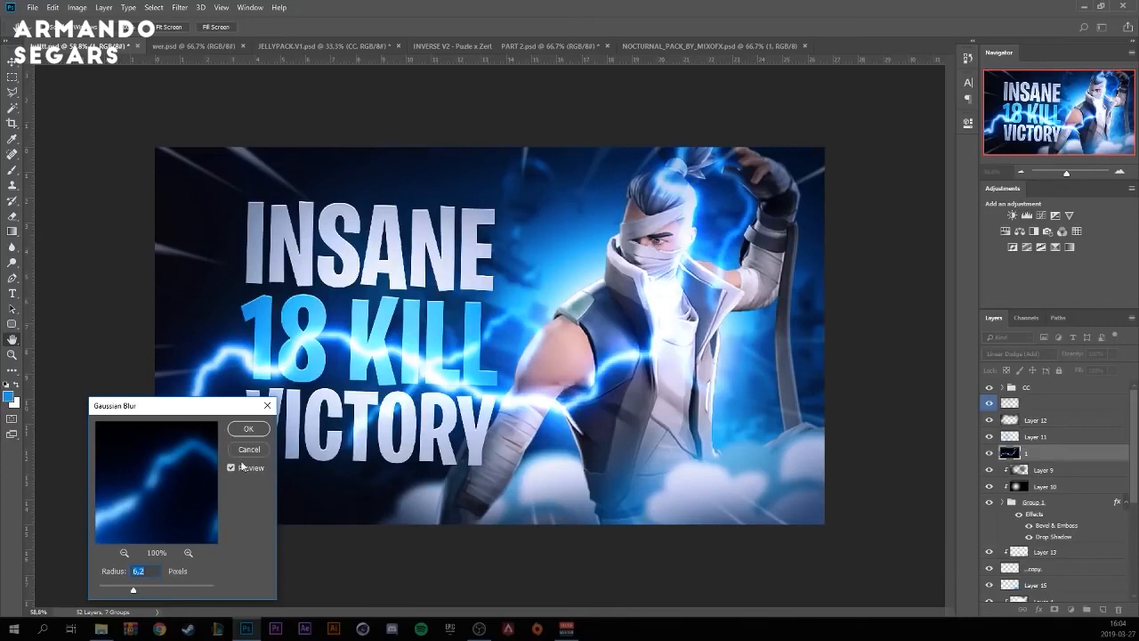
{"action": "left_click", "coordinate": [249, 429]}
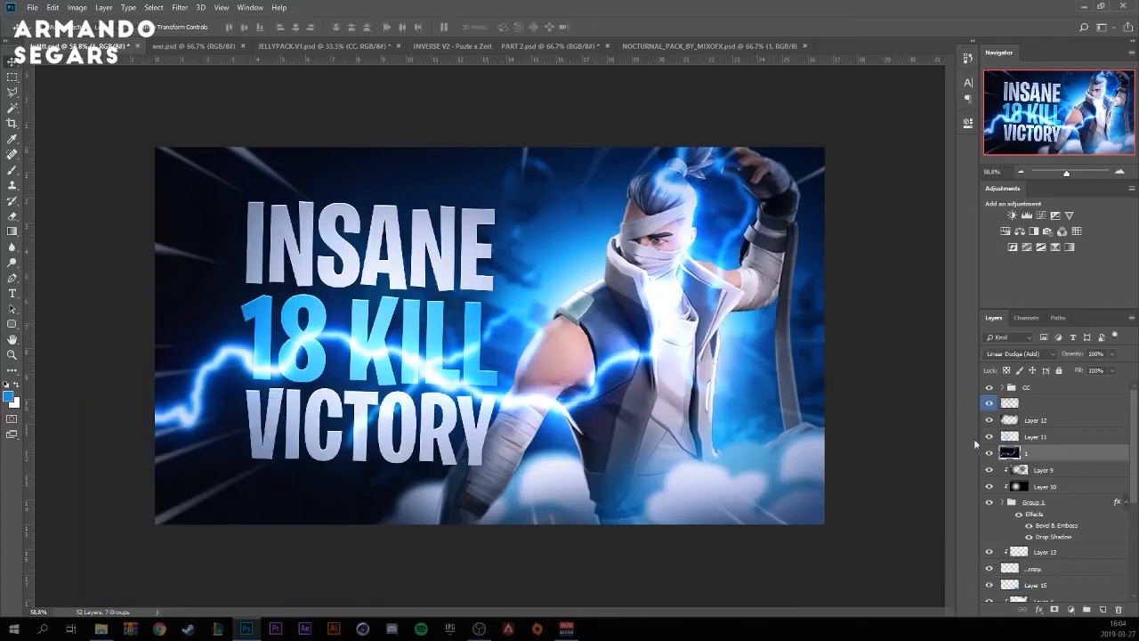
Duplicate the blurred lightning, place the copy's layer below Layer 3 behind the character, and position its bolts around the raised arm.
{"action": "left_click_drag", "start_coordinate": [1048, 452], "coordinate": [1080, 504]}
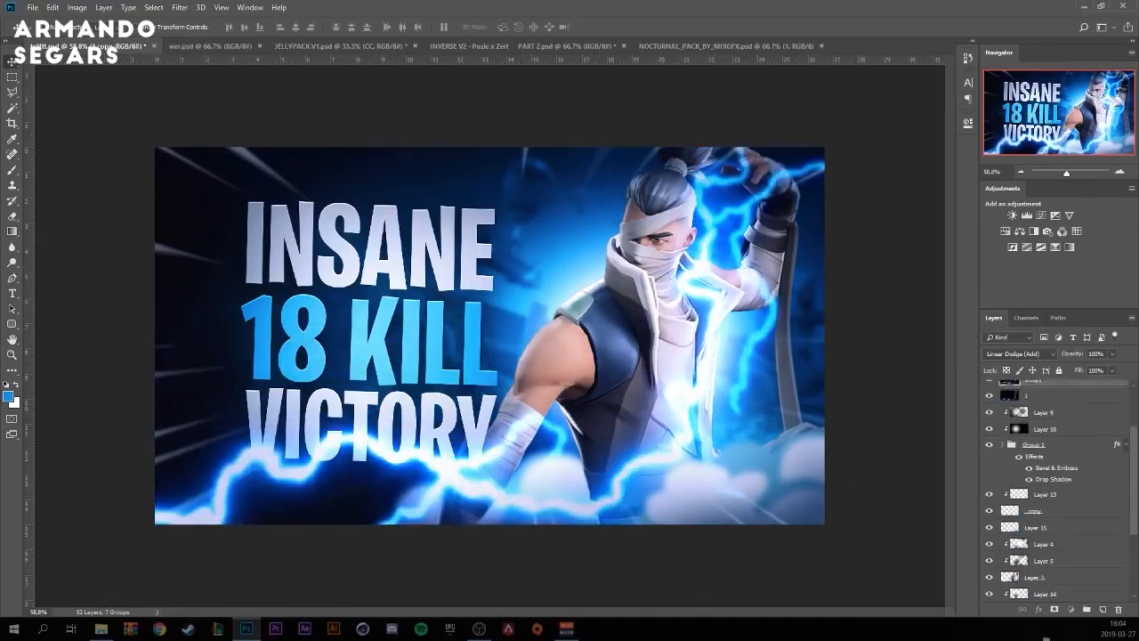
{"action": "mouse_move", "coordinate": [659, 391]}
{"action": "left_mouse_down"}
{"action": "mouse_move", "coordinate": [659, 433]}
{"action": "mouse_move", "coordinate": [750, 221]}
{"action": "left_mouse_up"}
{"action": "key", "text": "v"}
{"action": "scroll", "coordinate": [1035, 498], "scroll_direction": "down", "scroll_amount": 2}
{"action": "left_click", "coordinate": [1035, 546]}
{"action": "key", "text": "l"}
{"action": "key", "text": "Delete"}
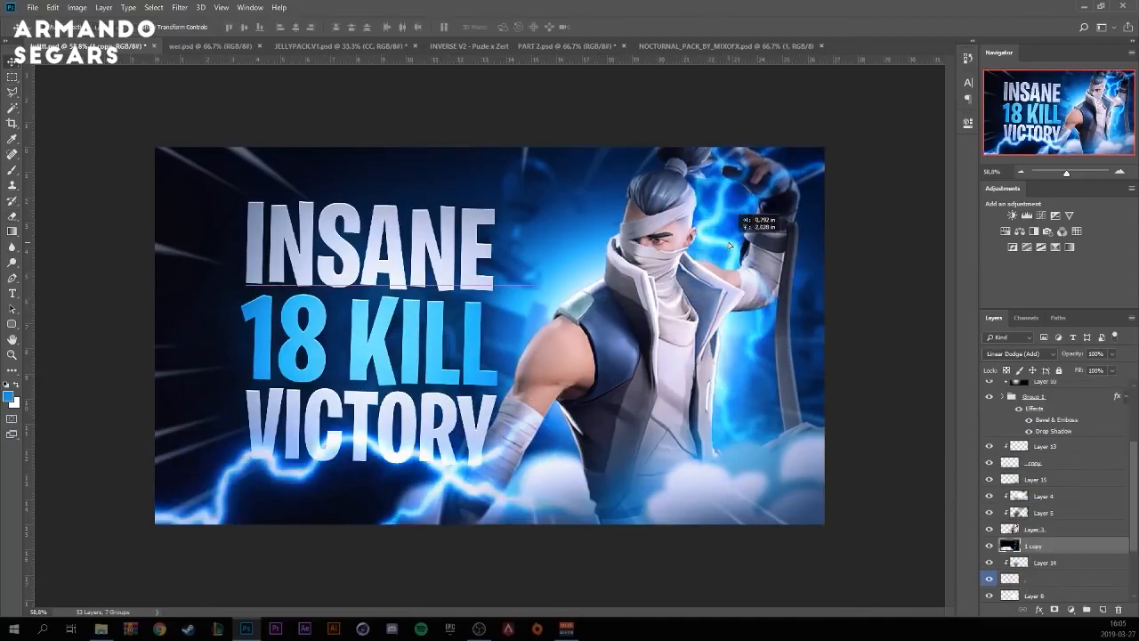
{"action": "scroll", "coordinate": [1032, 449], "scroll_direction": "up", "scroll_amount": 3}
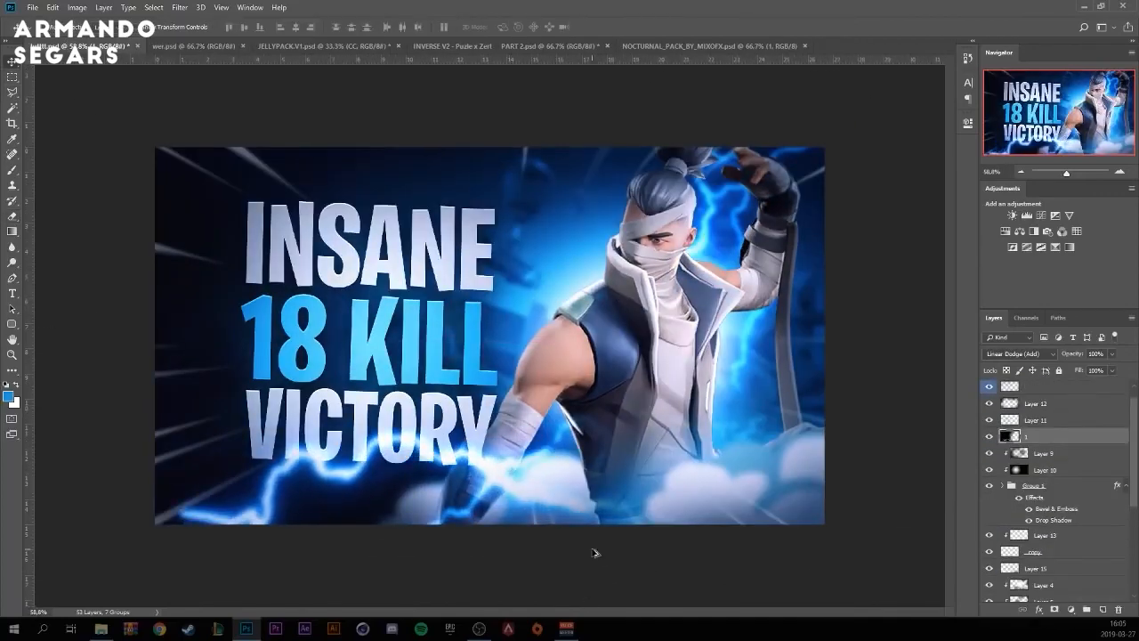